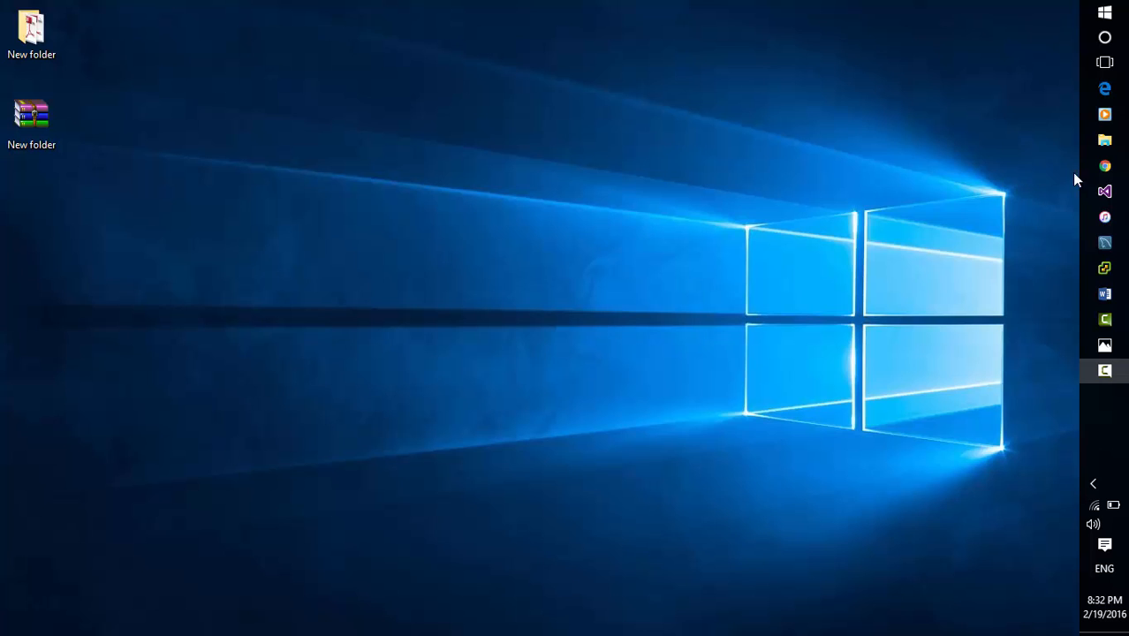
Switch to Chrome and review the summaries of the DataONTAP, SERVER-GC, Windows-GC and WinServ GC virtual machines
{"action": "left_click", "coordinate": [1105, 166]}
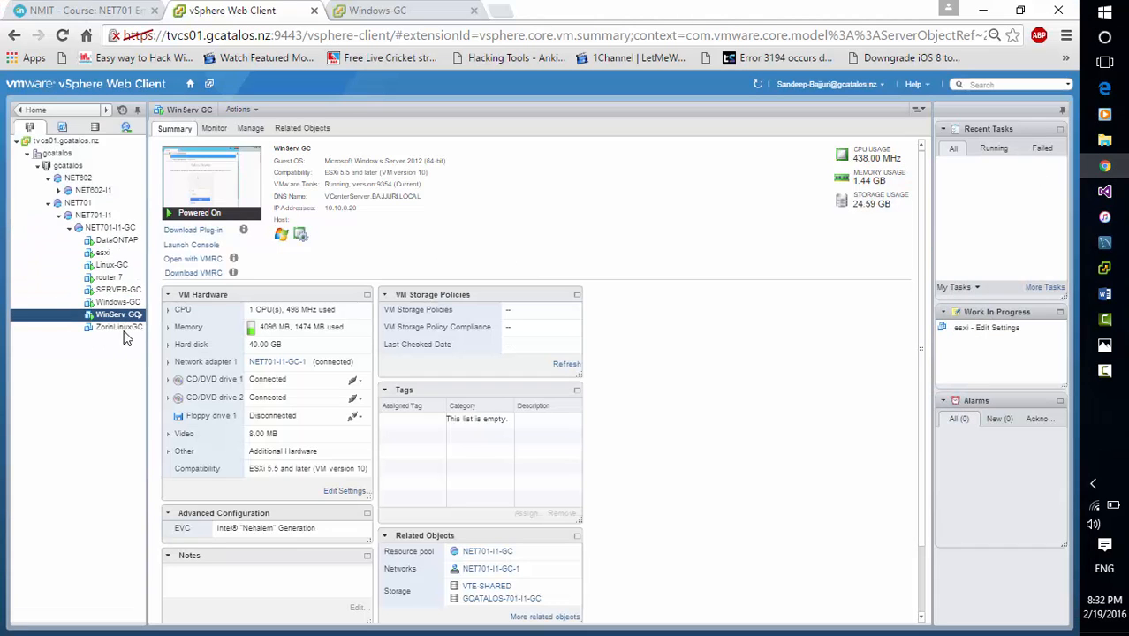
{"action": "left_click", "coordinate": [117, 243]}
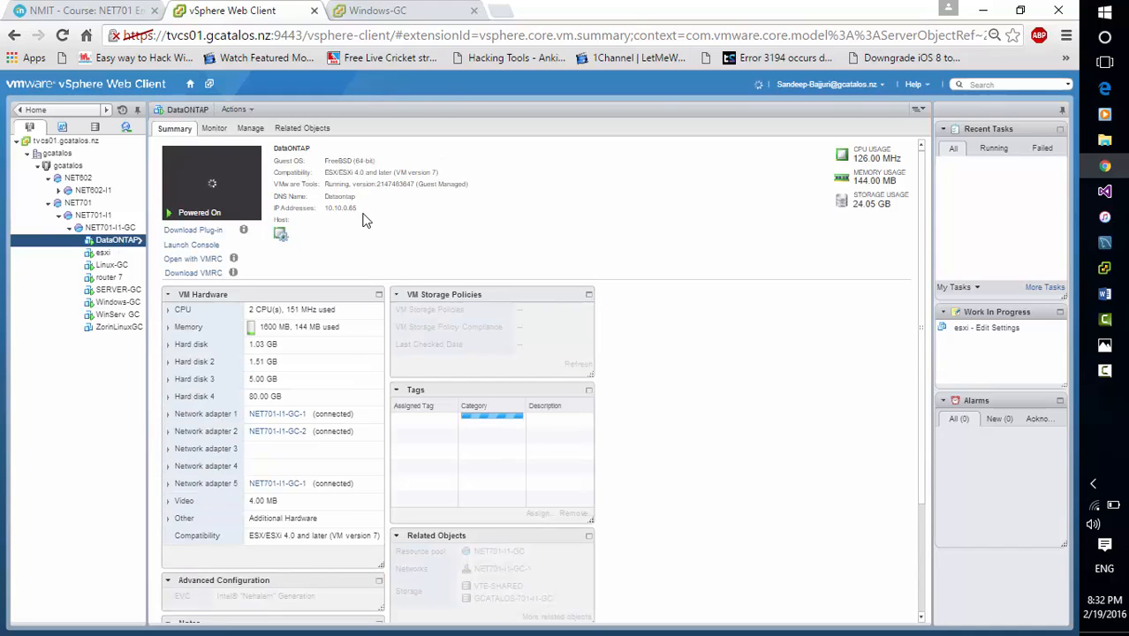
{"action": "left_click", "coordinate": [118, 290]}
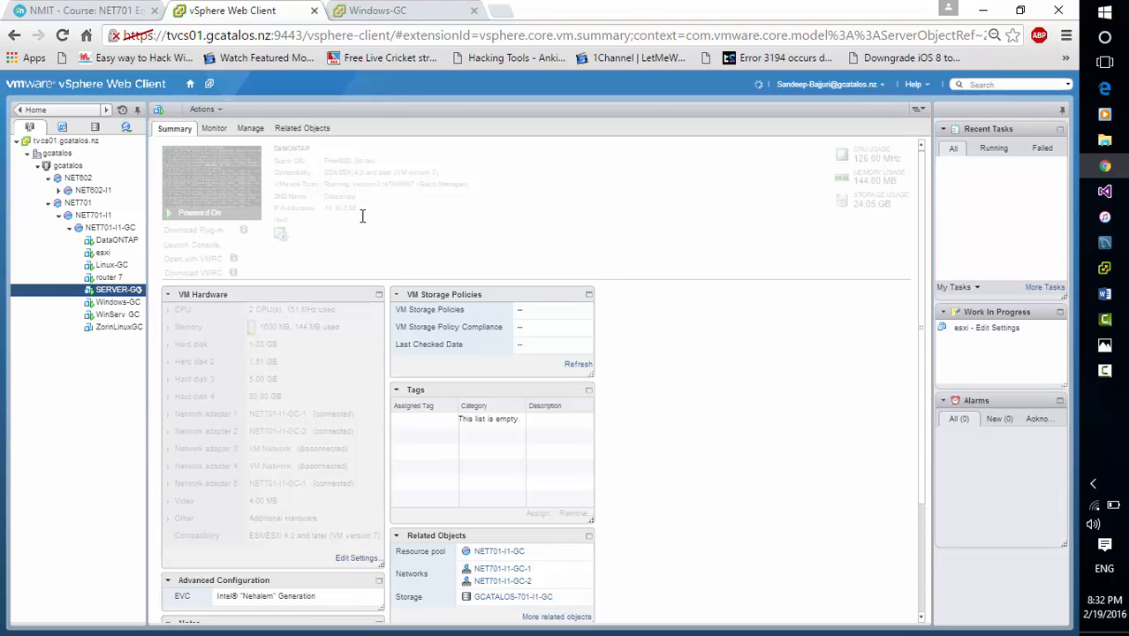
{"action": "left_click", "coordinate": [121, 305]}
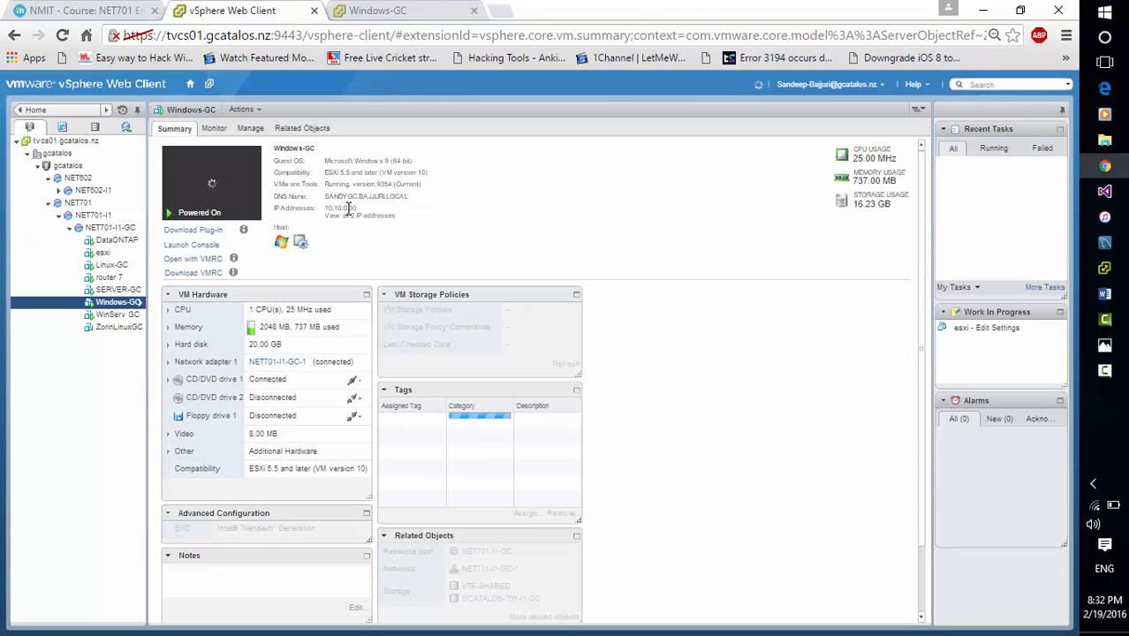
{"action": "left_click", "coordinate": [128, 314]}
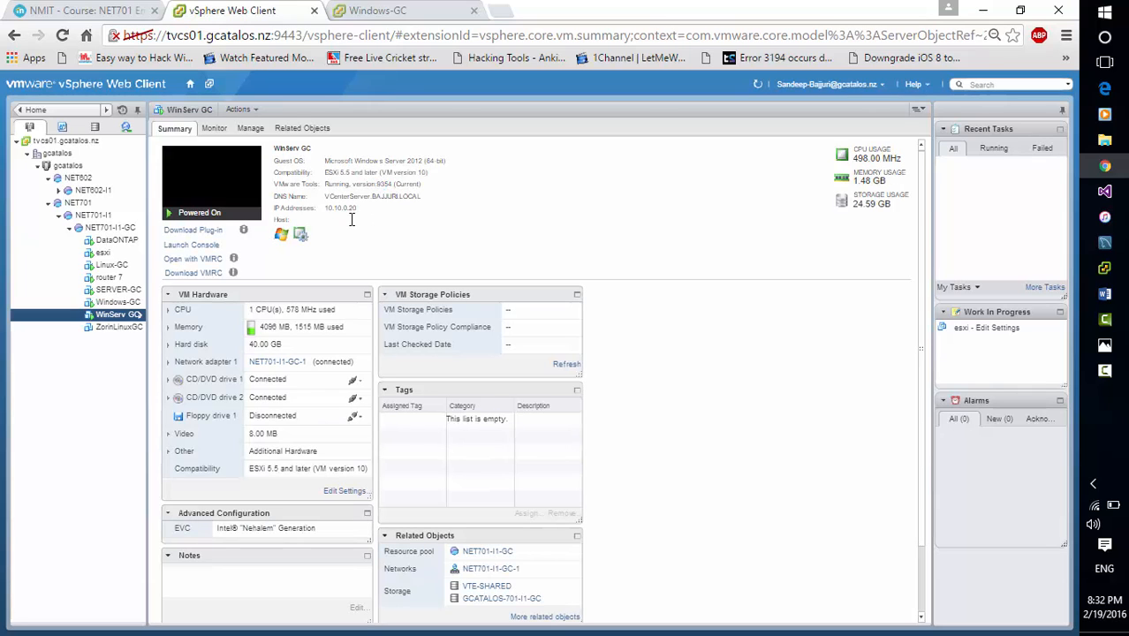
Launch the esxi virtual machine's console, check the host's management address, and close the console
{"action": "left_click", "coordinate": [104, 254]}
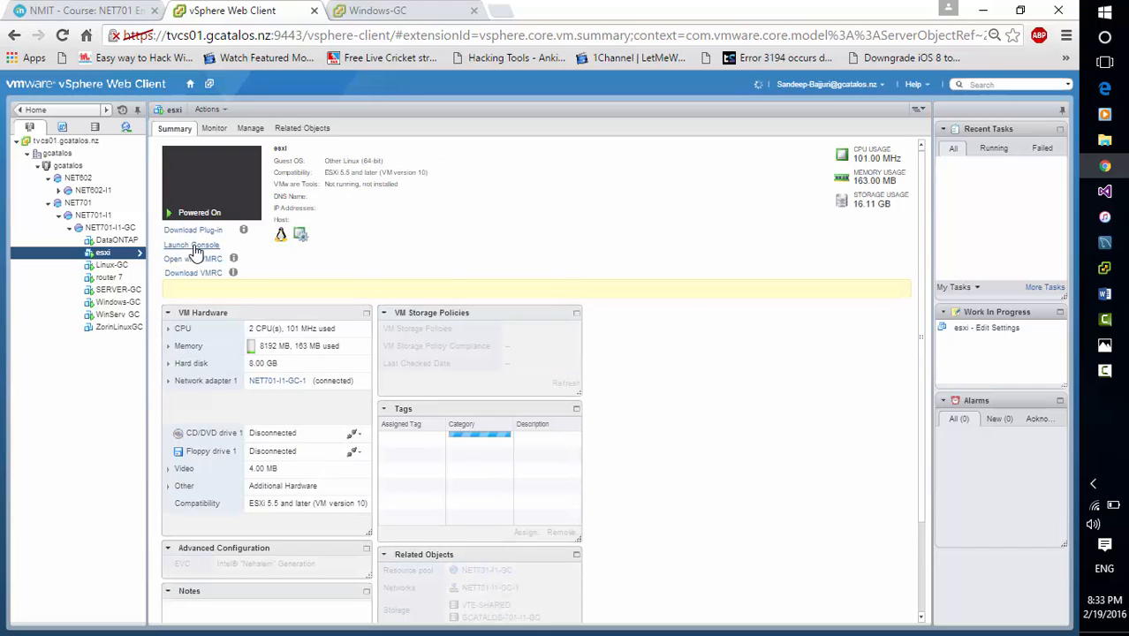
{"action": "left_click", "coordinate": [194, 247]}
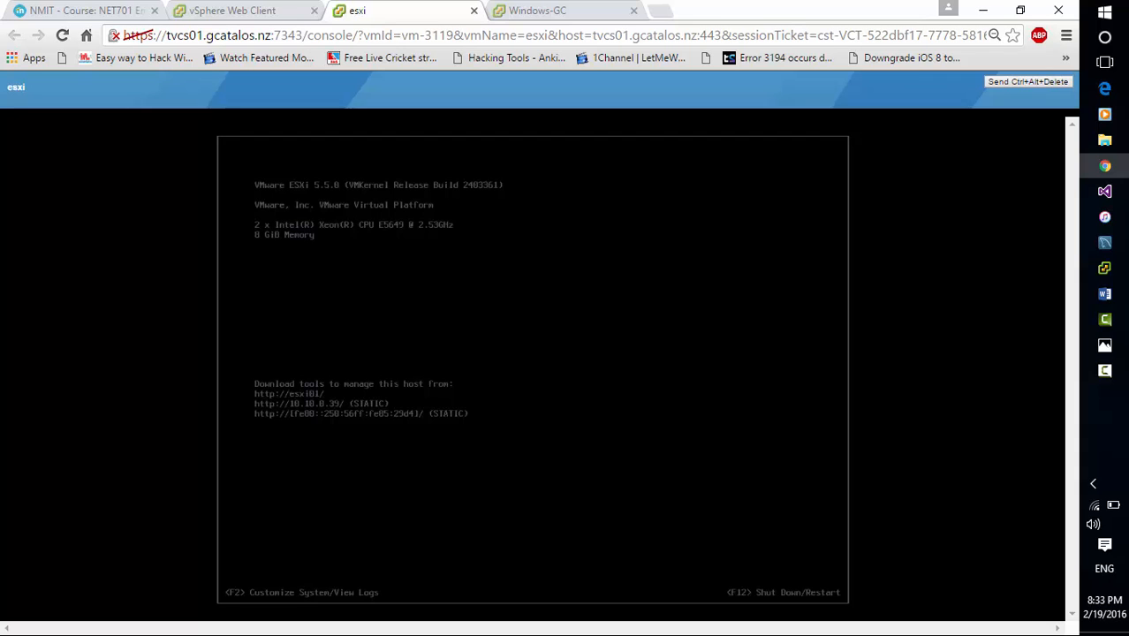
{"action": "left_click", "coordinate": [533, 369]}
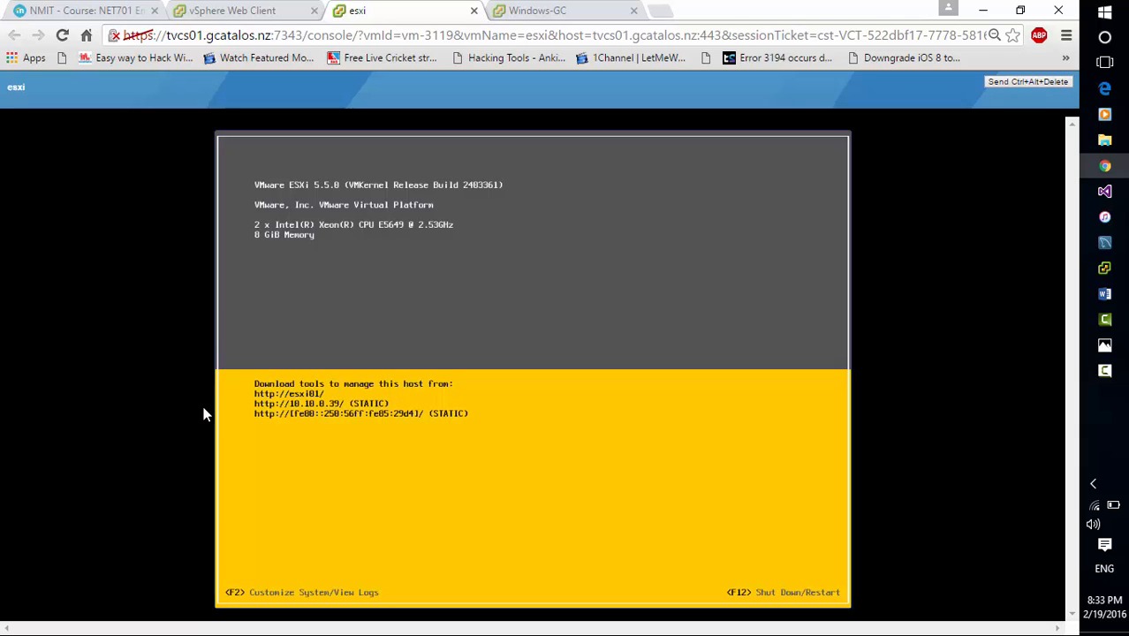
{"action": "left_click", "coordinate": [475, 12]}
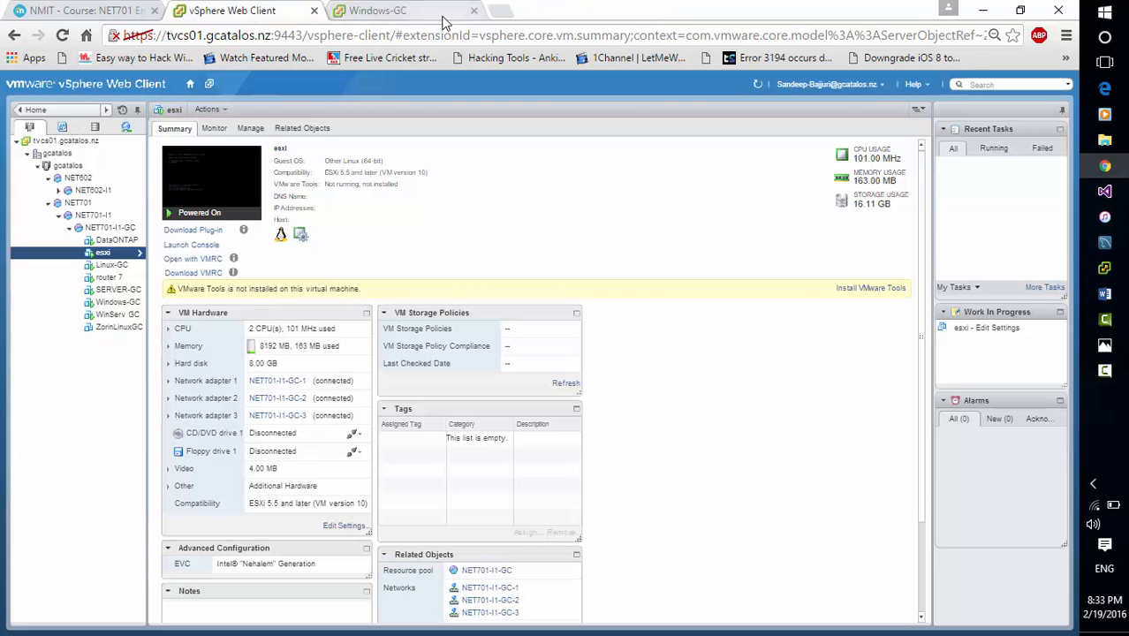
In the Windows-GC virtual machine, open Chrome and load the vCenter server's vSphere Web Client on port 9443
{"action": "left_click", "coordinate": [426, 13]}
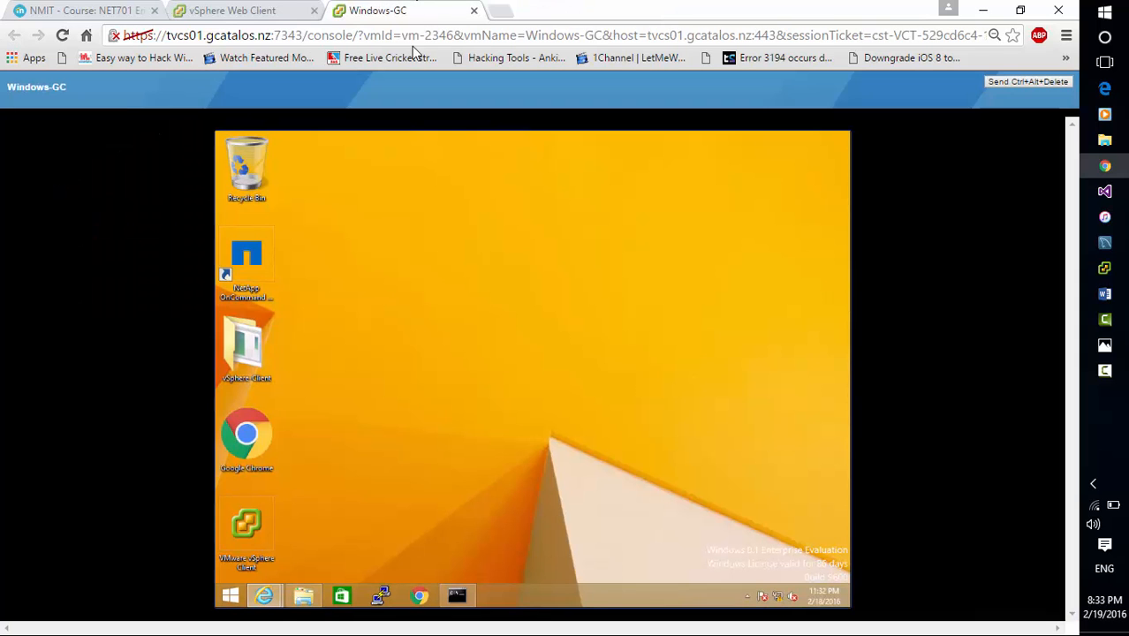
{"action": "left_click", "coordinate": [420, 597]}
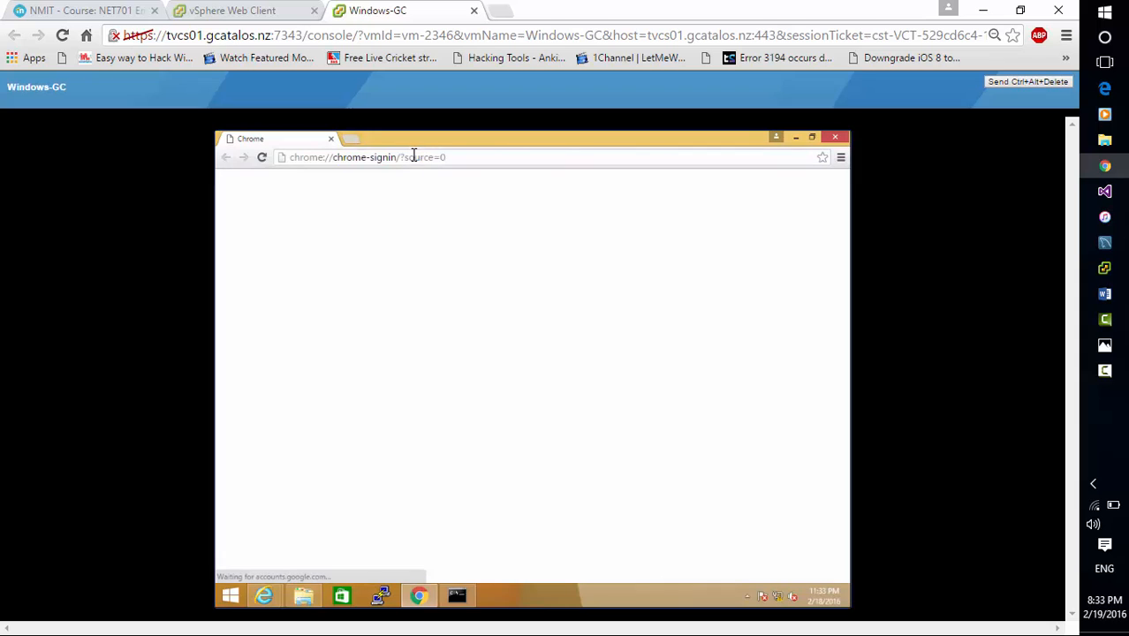
{"action": "left_click", "coordinate": [414, 156]}
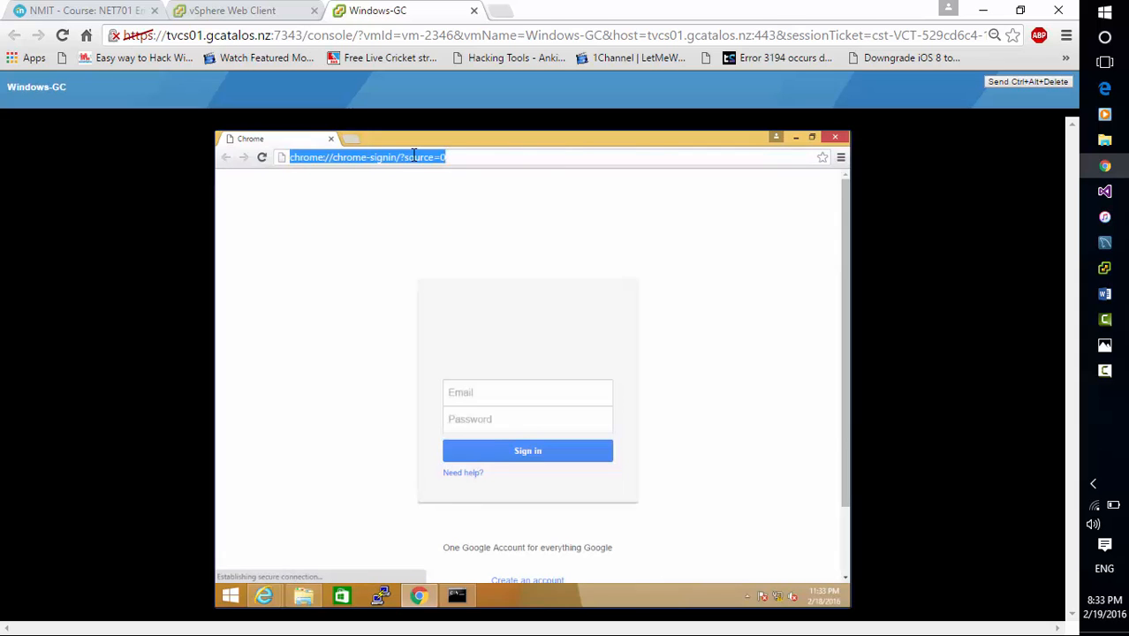
{"action": "type", "text": "htt"}
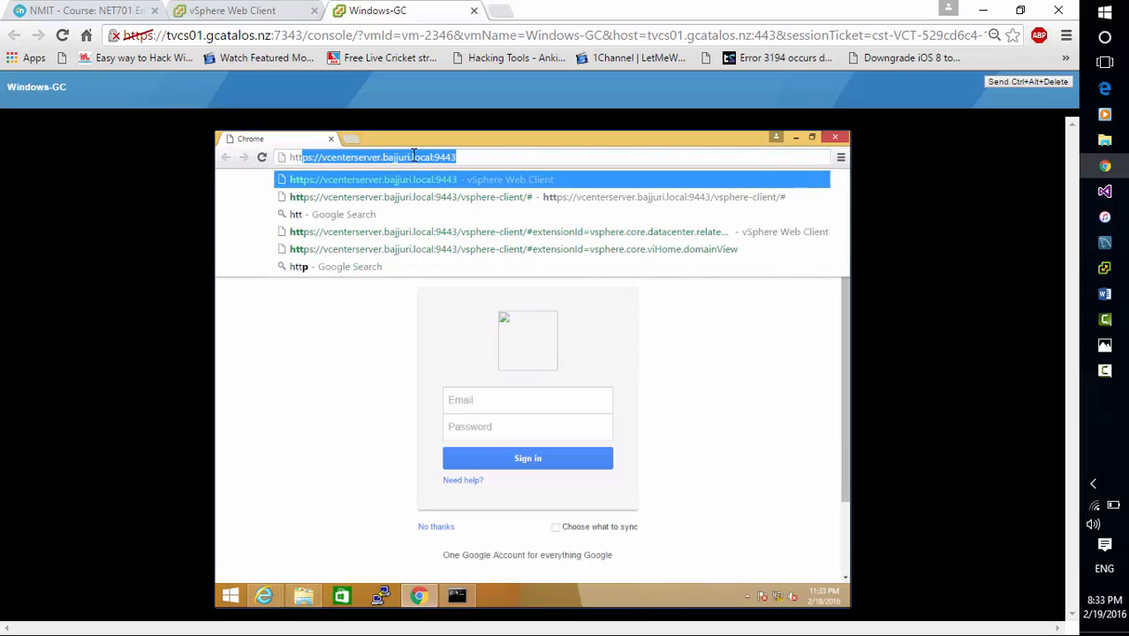
{"action": "key", "text": "Return"}
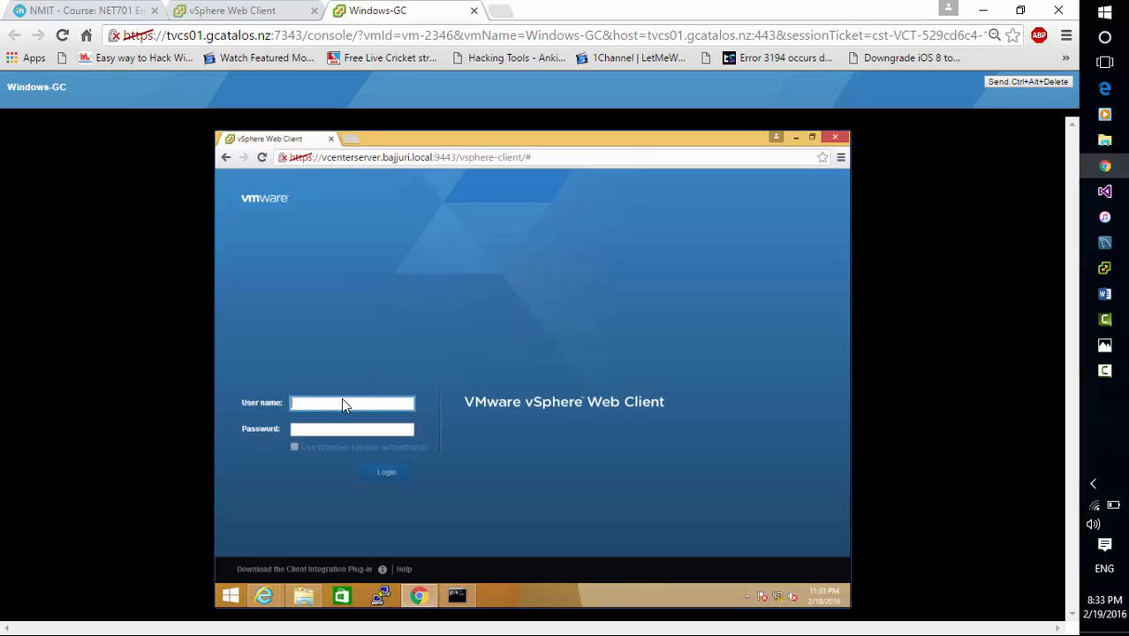
Log in to the vSphere Web Client with the vsphere.local administrator's user name and the account password
{"action": "type", "text": "administrator@vsphere.local"}
{"action": "key", "text": "Tab"}
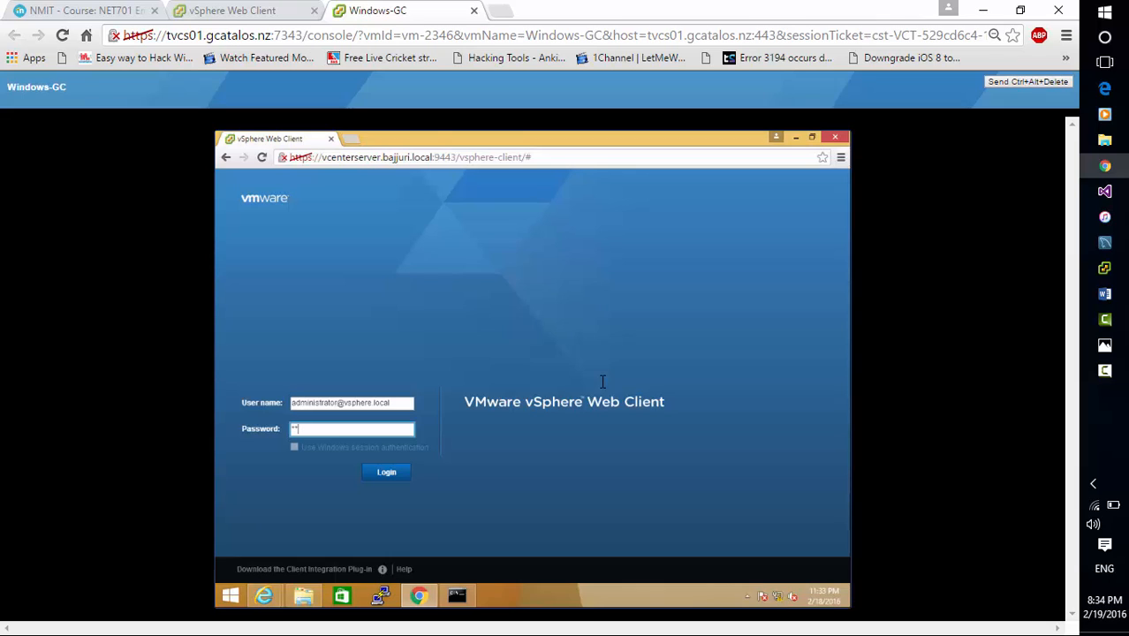
{"action": "key", "text": "BackSpace"}
{"action": "key", "text": "BackSpace"}
{"action": "key", "text": "Return"}
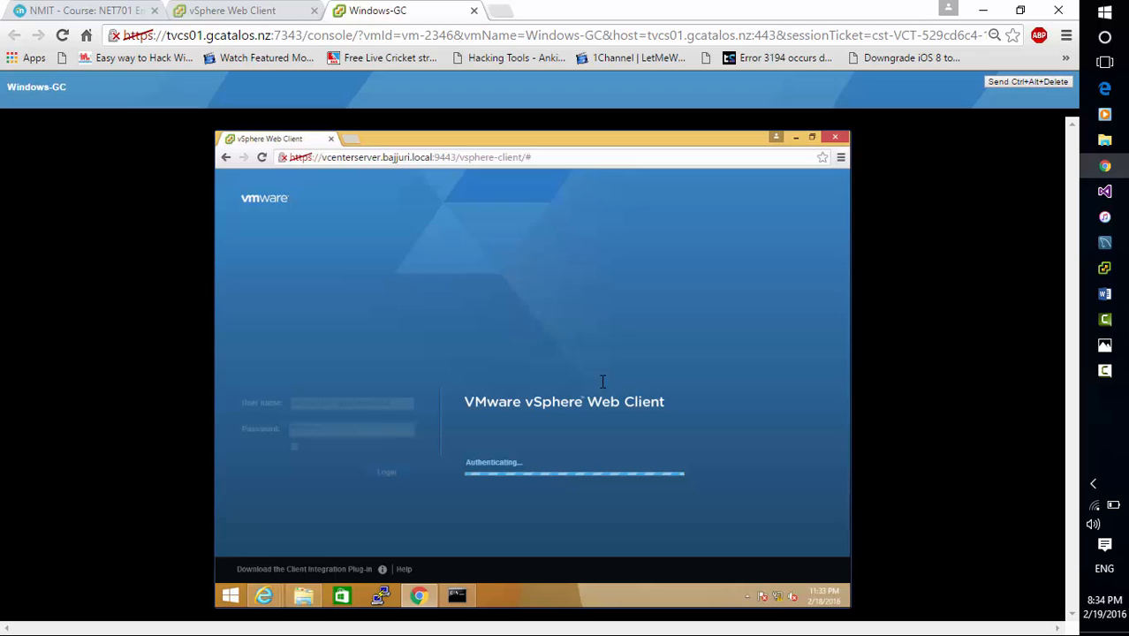
{"action": "left_click", "coordinate": [1115, 385]}
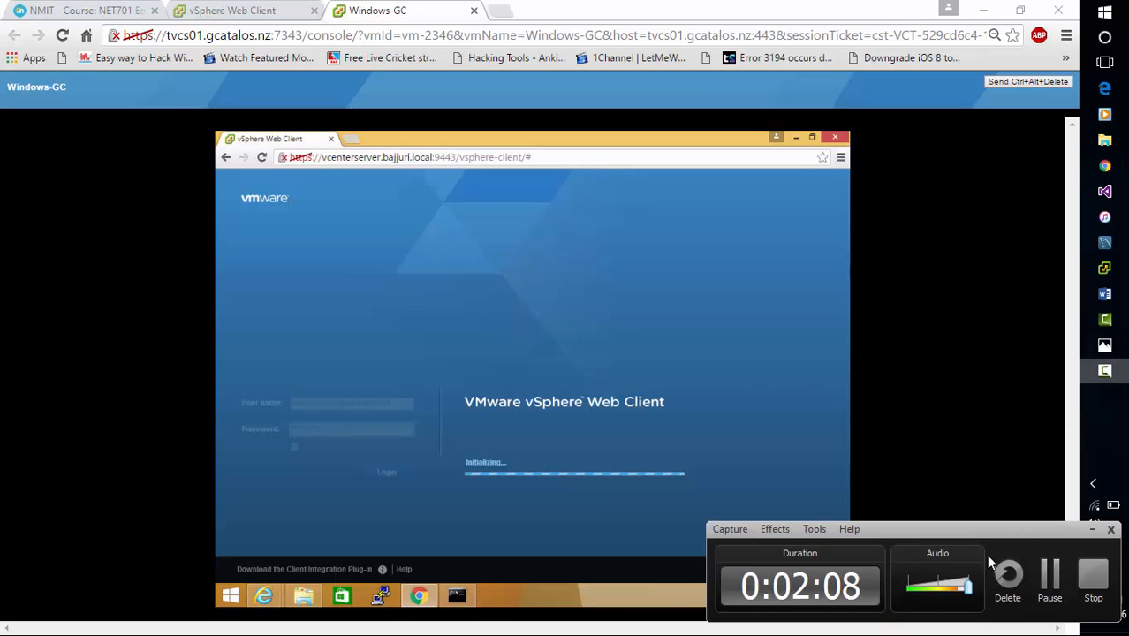
{"action": "left_click", "coordinate": [1054, 576]}
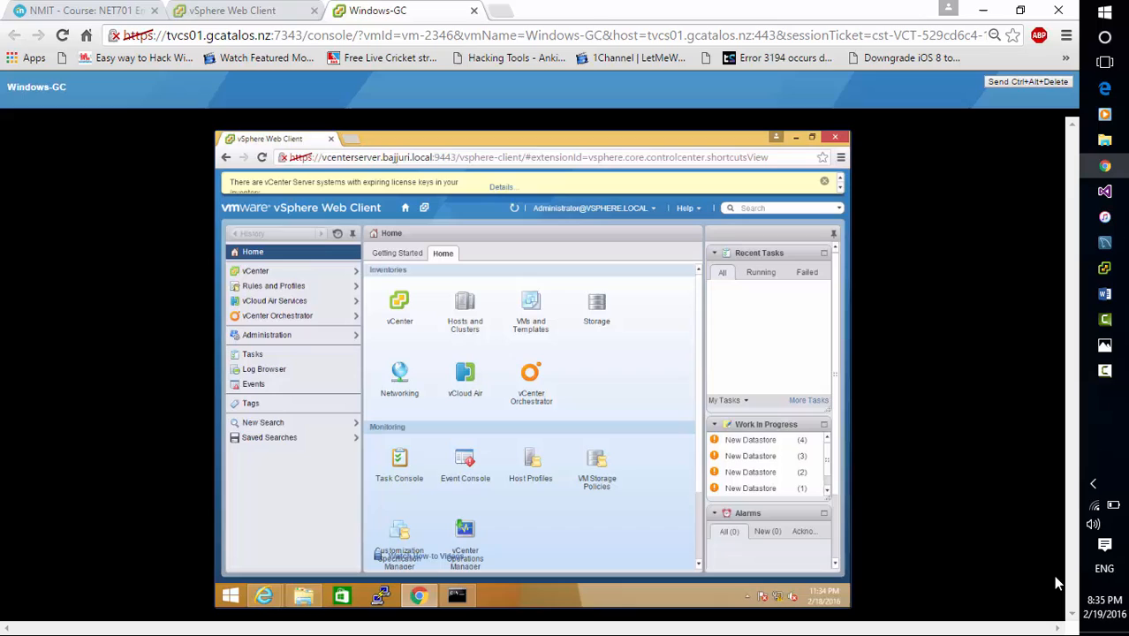
Open the Hosts and Clusters inventory and select the esxi01 host under GC-DataCenter
{"action": "left_click", "coordinate": [295, 253]}
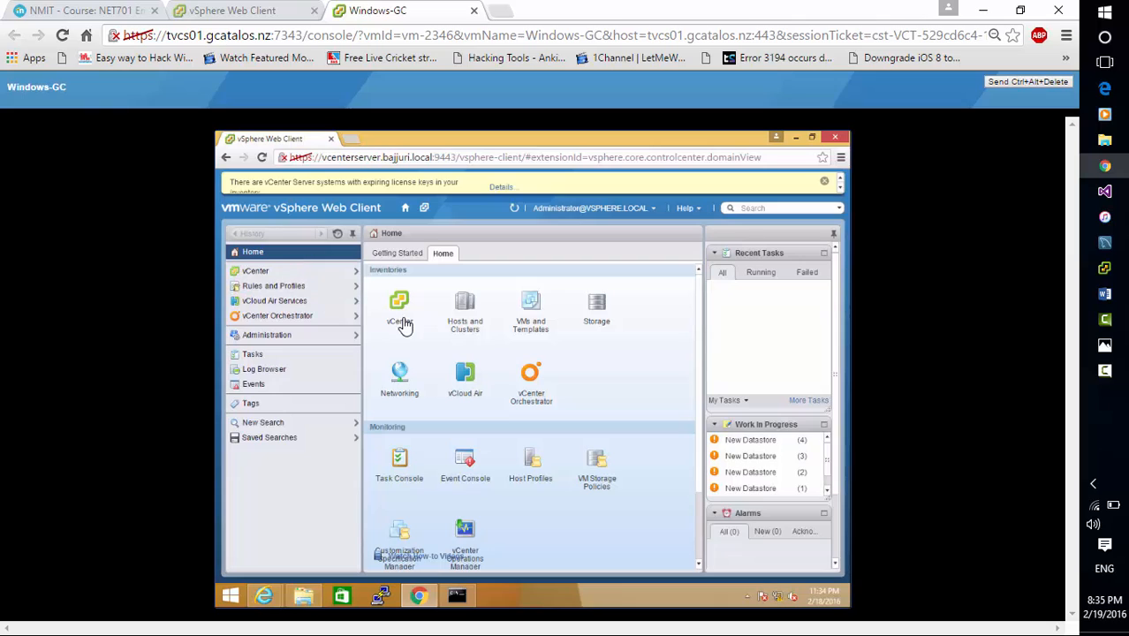
{"action": "left_click", "coordinate": [466, 311]}
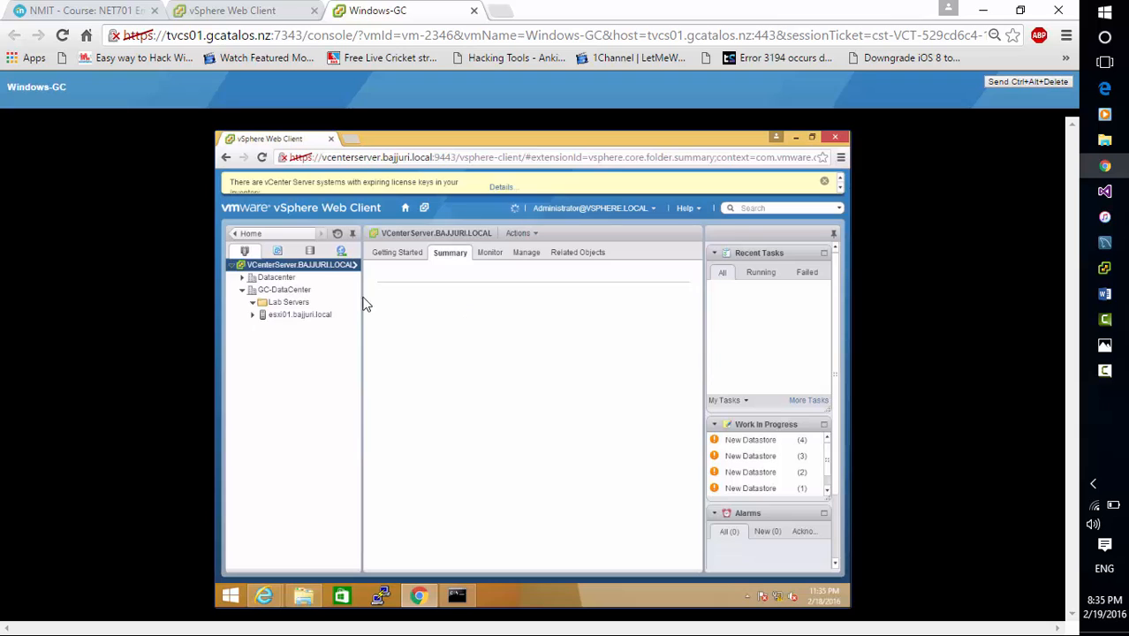
{"action": "left_click", "coordinate": [297, 293]}
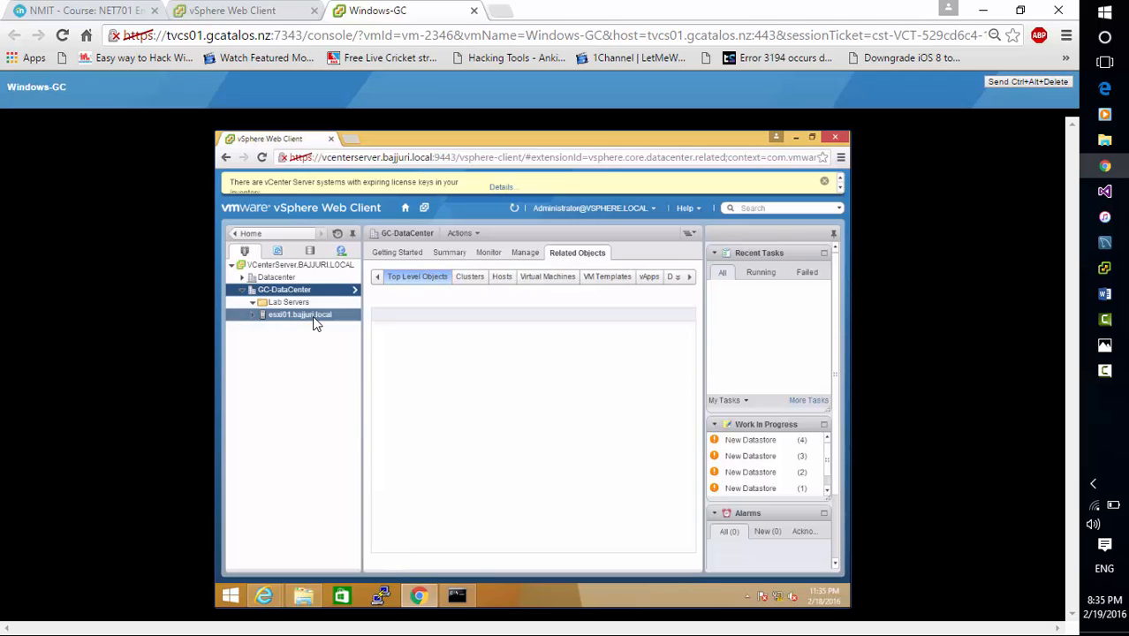
{"action": "left_click", "coordinate": [313, 318]}
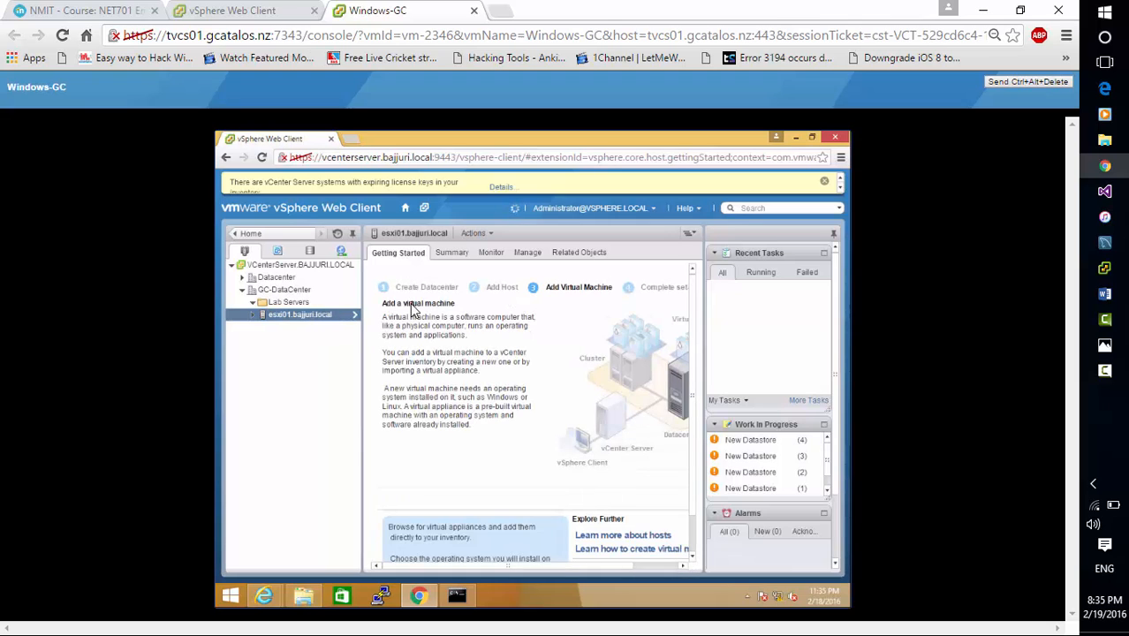
Show the esxi01 host's networking configuration and review its list of virtual switches
{"action": "left_click", "coordinate": [533, 255]}
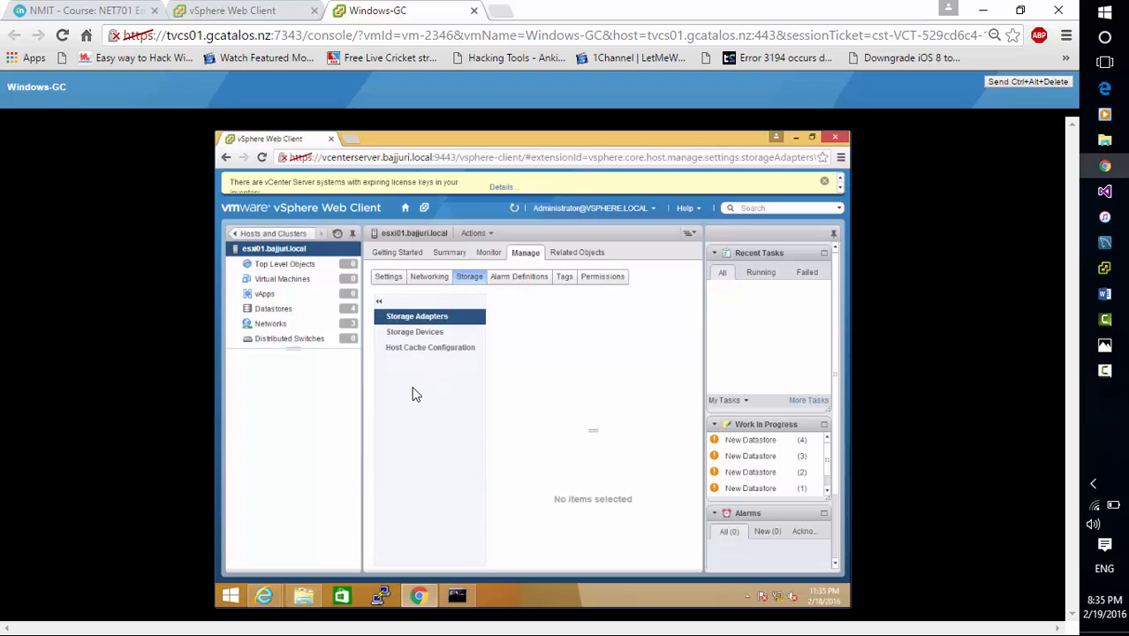
{"action": "left_click", "coordinate": [439, 281]}
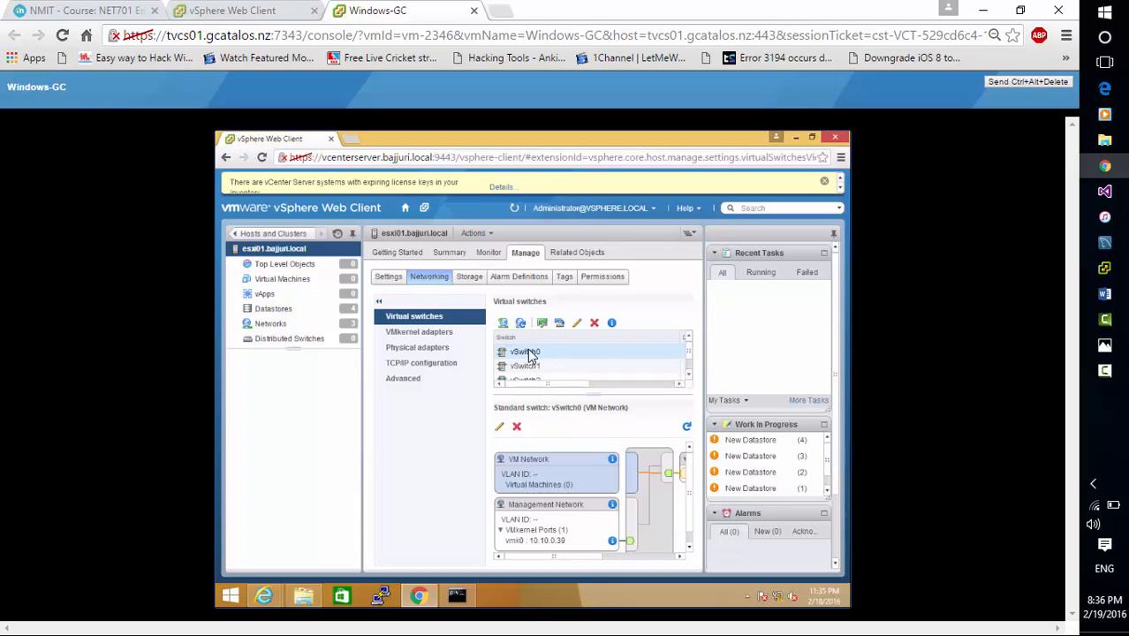
{"action": "left_click", "coordinate": [688, 377]}
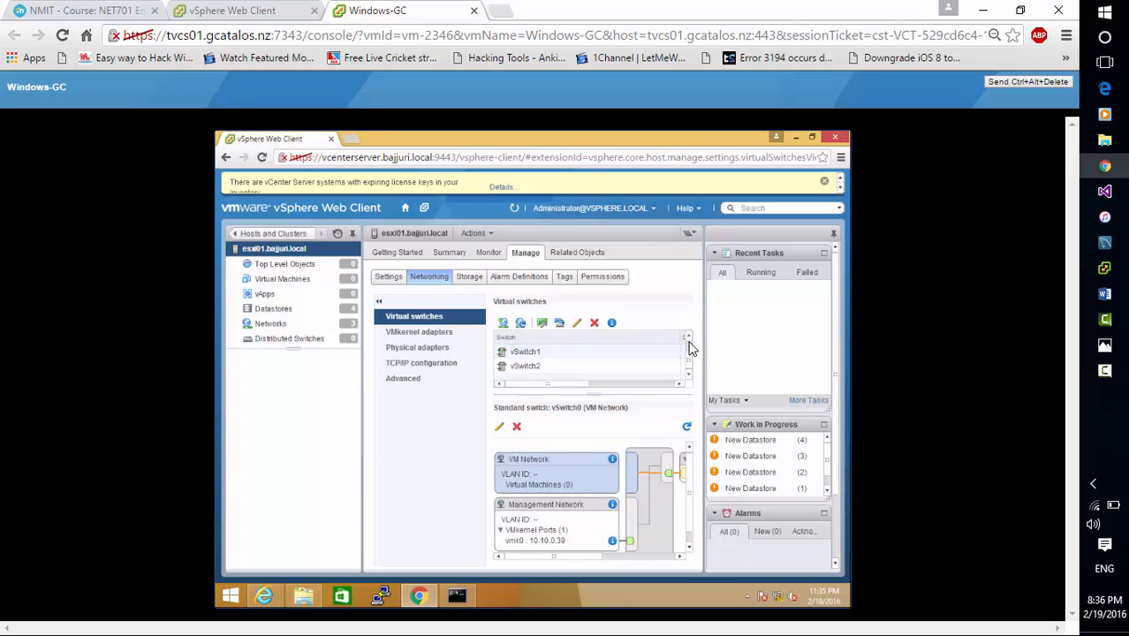
{"action": "left_click", "coordinate": [690, 339]}
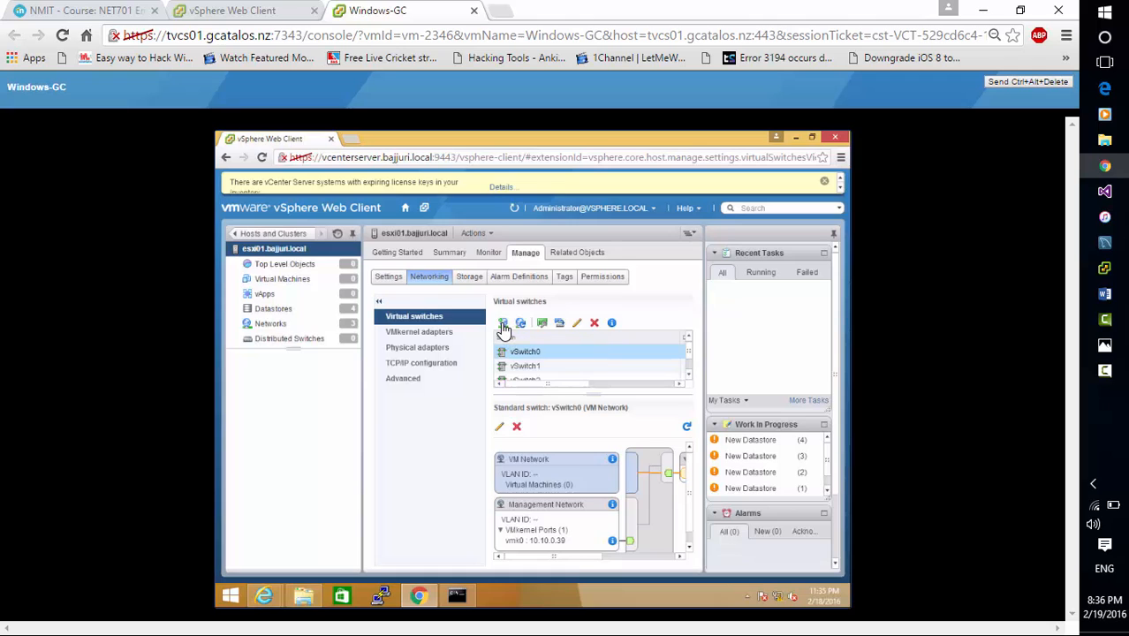
Start adding a VMkernel network adapter on the existing switch vSwitch0, using IPv4 with static address settings
{"action": "left_click", "coordinate": [503, 323]}
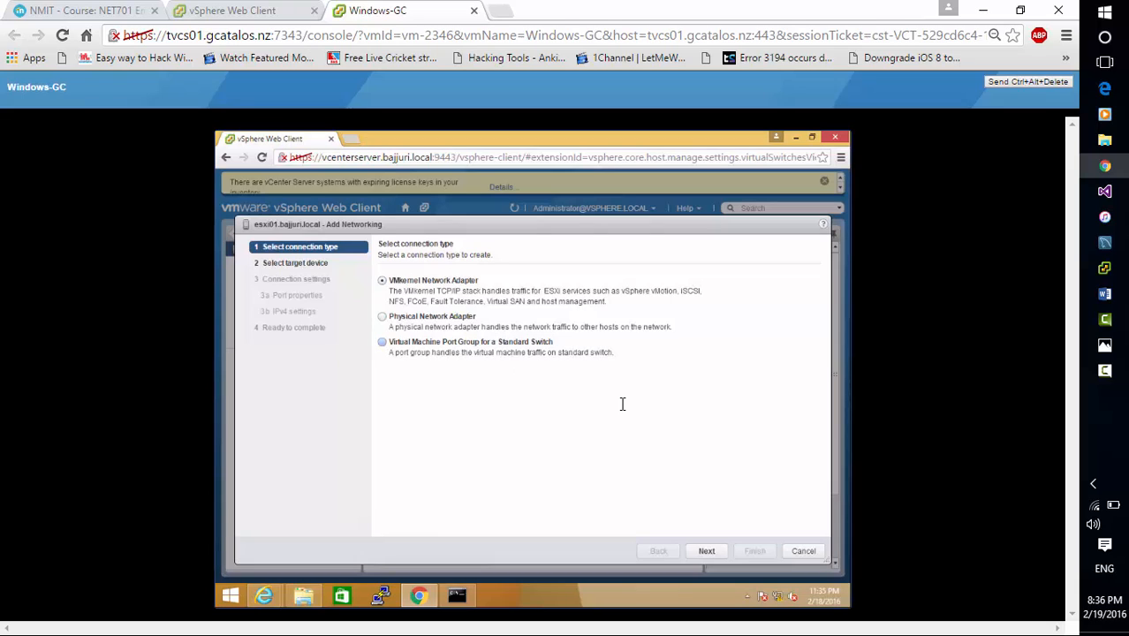
{"action": "left_click", "coordinate": [712, 555]}
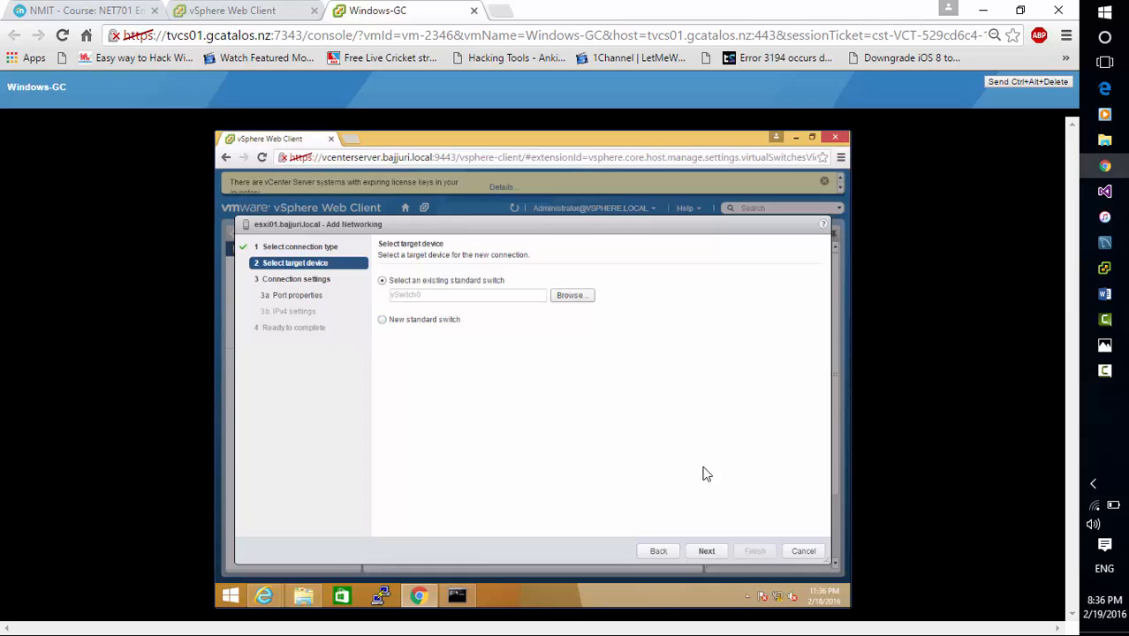
{"action": "left_click", "coordinate": [707, 550]}
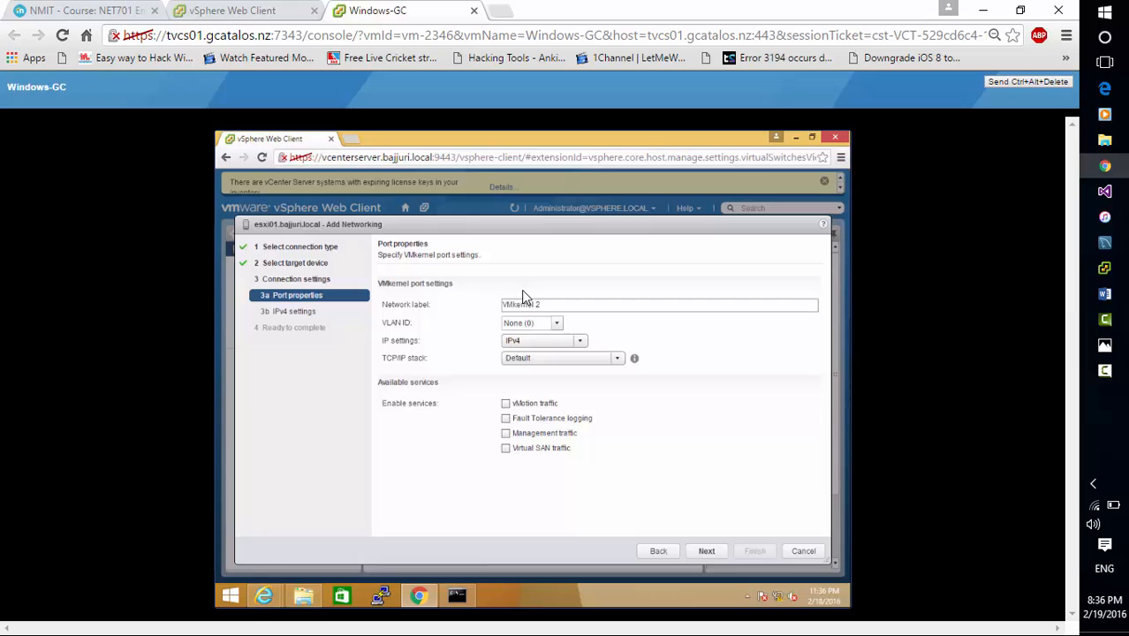
{"action": "left_click", "coordinate": [583, 343]}
{"action": "left_click", "coordinate": [583, 343]}
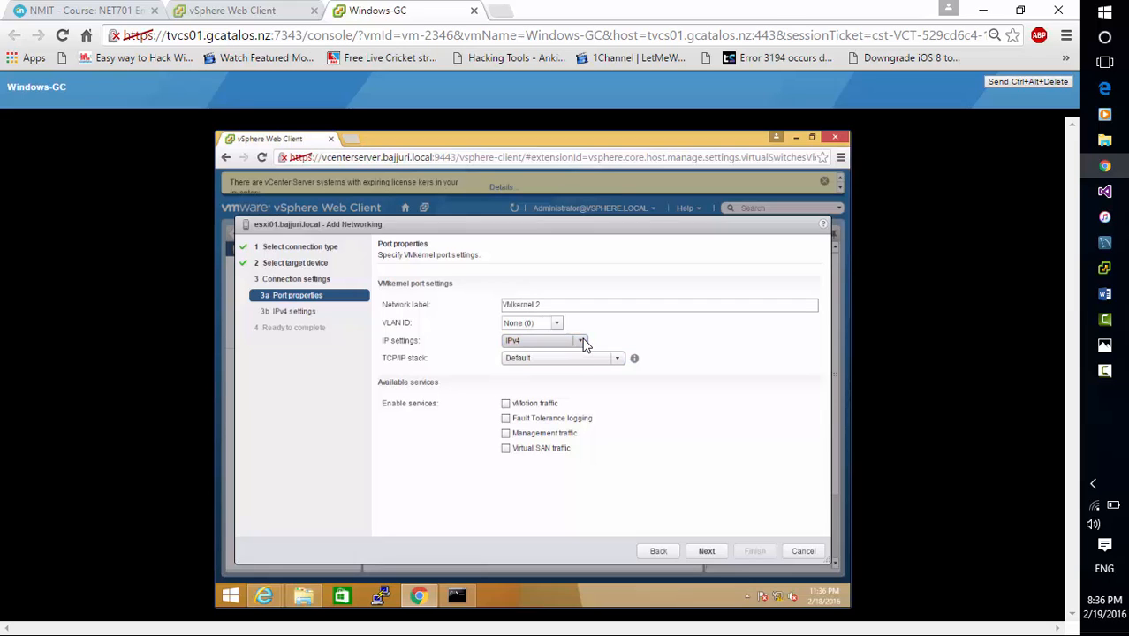
{"action": "left_click", "coordinate": [715, 555]}
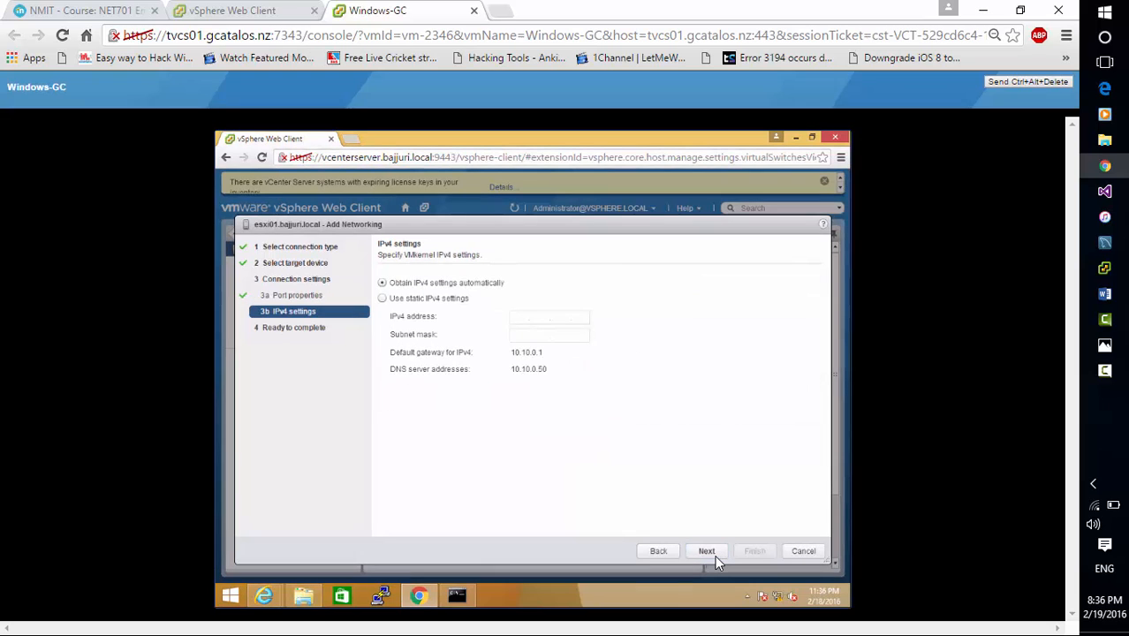
{"action": "left_click", "coordinate": [457, 298]}
{"action": "left_click", "coordinate": [523, 316]}
{"action": "type", "text": "192.168.."}
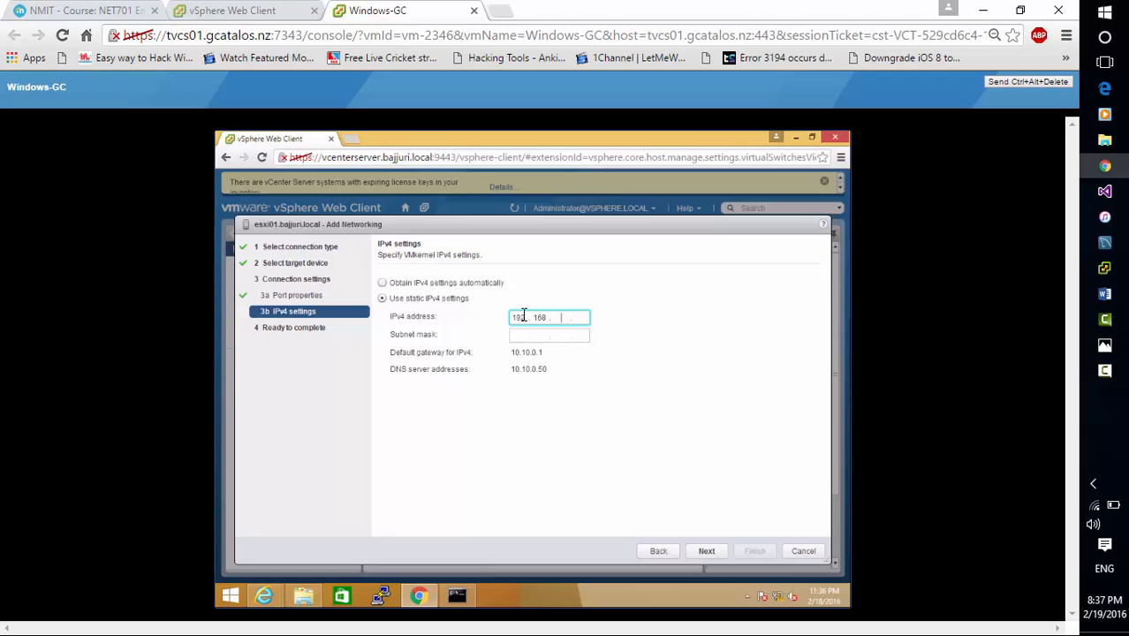
{"action": "key", "text": "BackSpace"}
{"action": "key", "text": "BackSpace"}
{"action": "key", "text": "BackSpace"}
{"action": "key", "text": "BackSpace"}
{"action": "left_click", "coordinate": [1104, 370]}
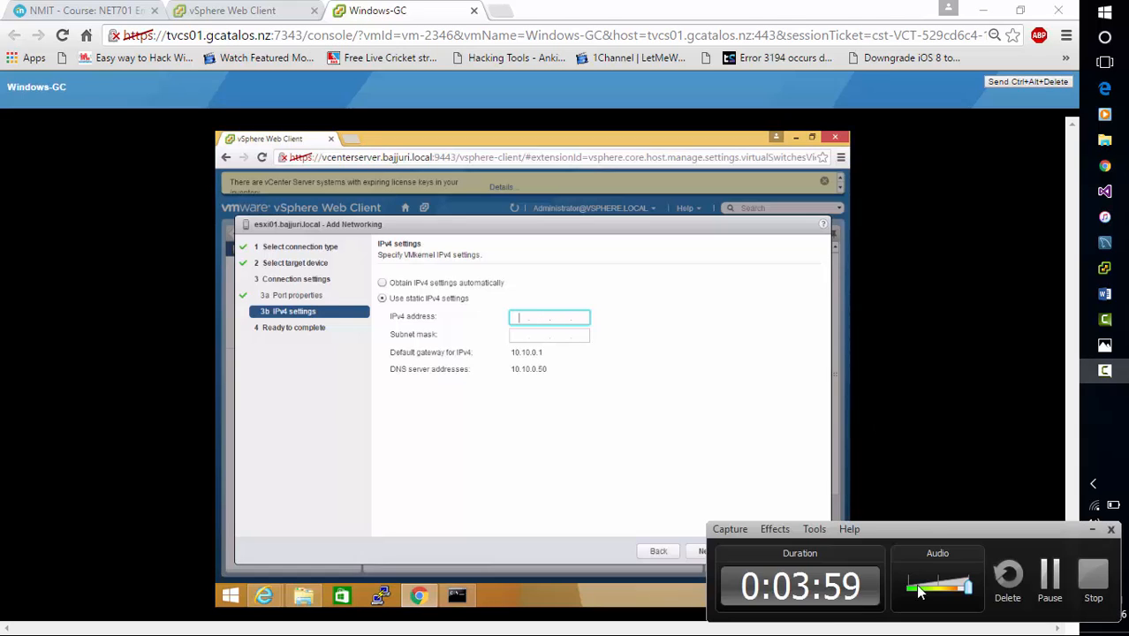
{"action": "left_click", "coordinate": [1050, 579]}
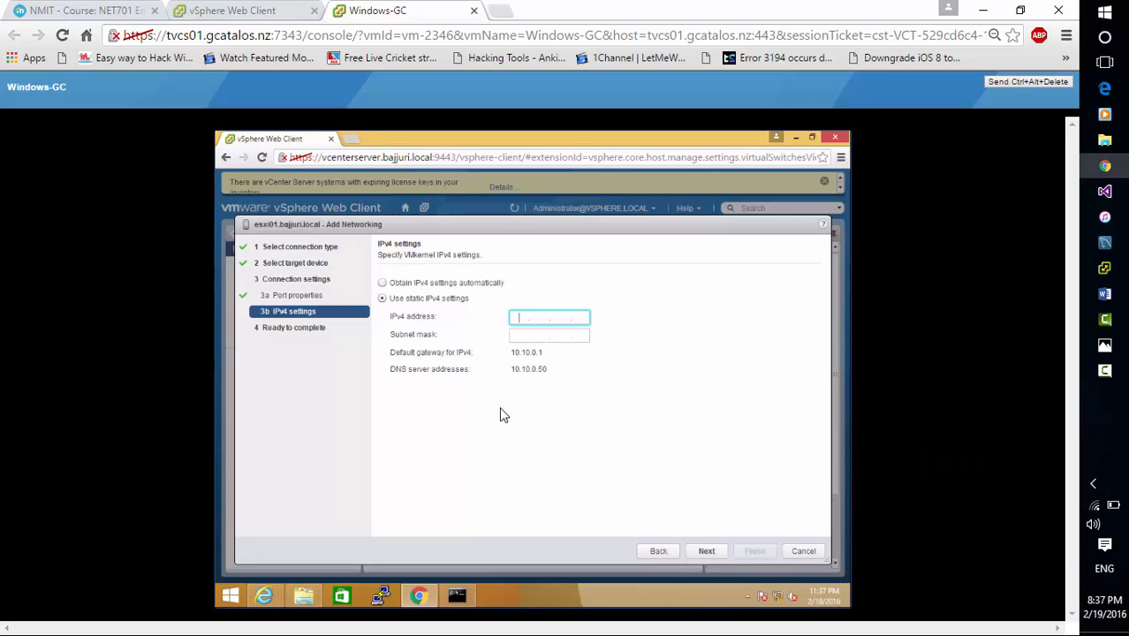
Enter IPv4 address 10.10.0.65 and subnet mask 255.0.0.0 for the VMkernel adapter, review the summary, and cancel the wizard
{"action": "type", "text": "10."}
{"action": "type", "text": "10.1"}
{"action": "type", "text": ".65"}
{"action": "key", "text": "Tab"}
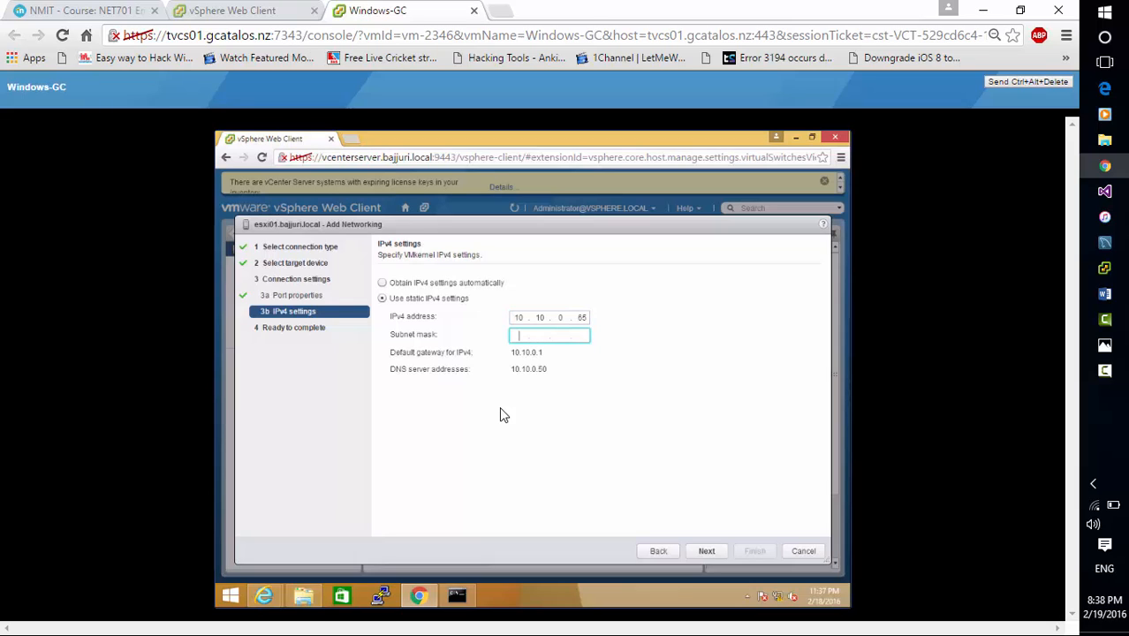
{"action": "type", "text": "255.0.0.0"}
{"action": "left_click", "coordinate": [707, 550]}
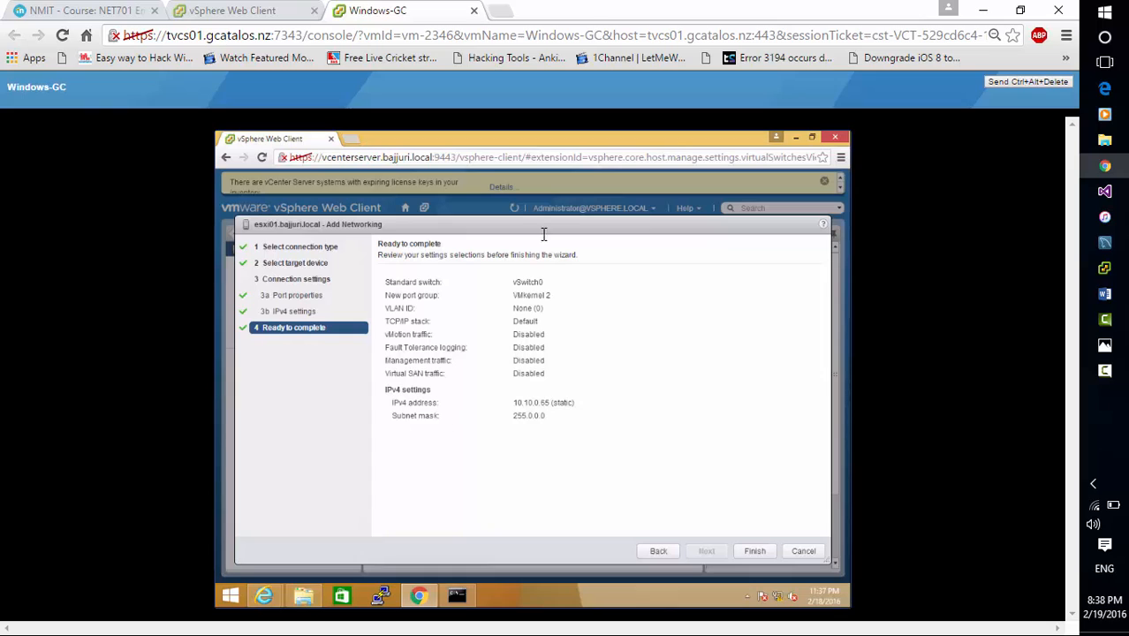
{"action": "left_click", "coordinate": [806, 551]}
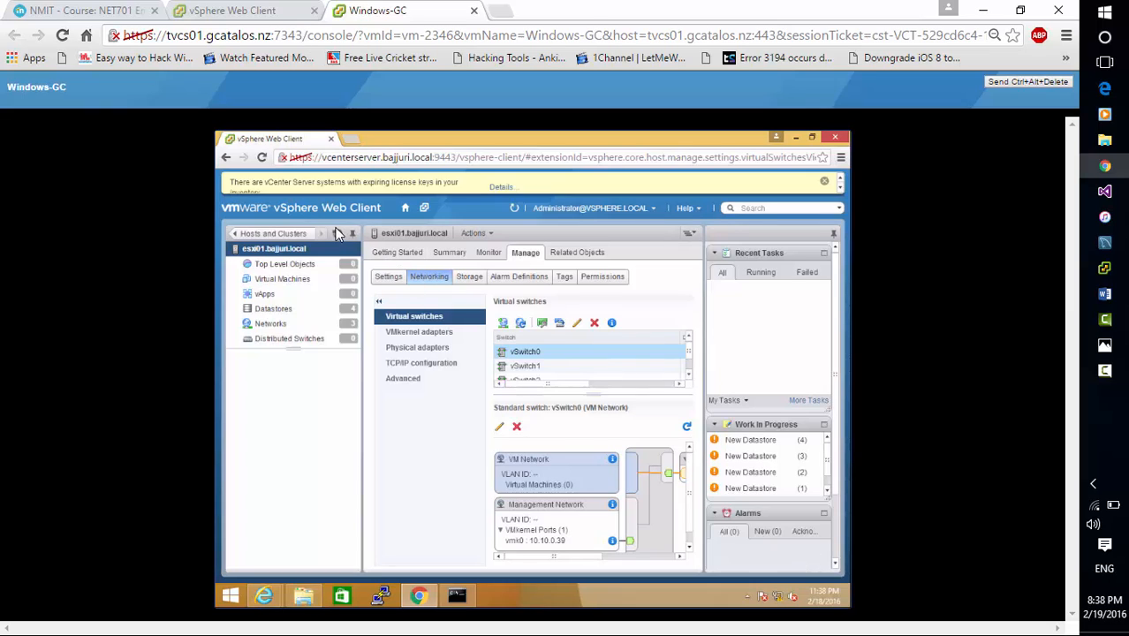
Return to the inventory tree, show esxi01's storage adapters, and select the iSCSI software adapter vmhba33
{"action": "left_click", "coordinate": [236, 234]}
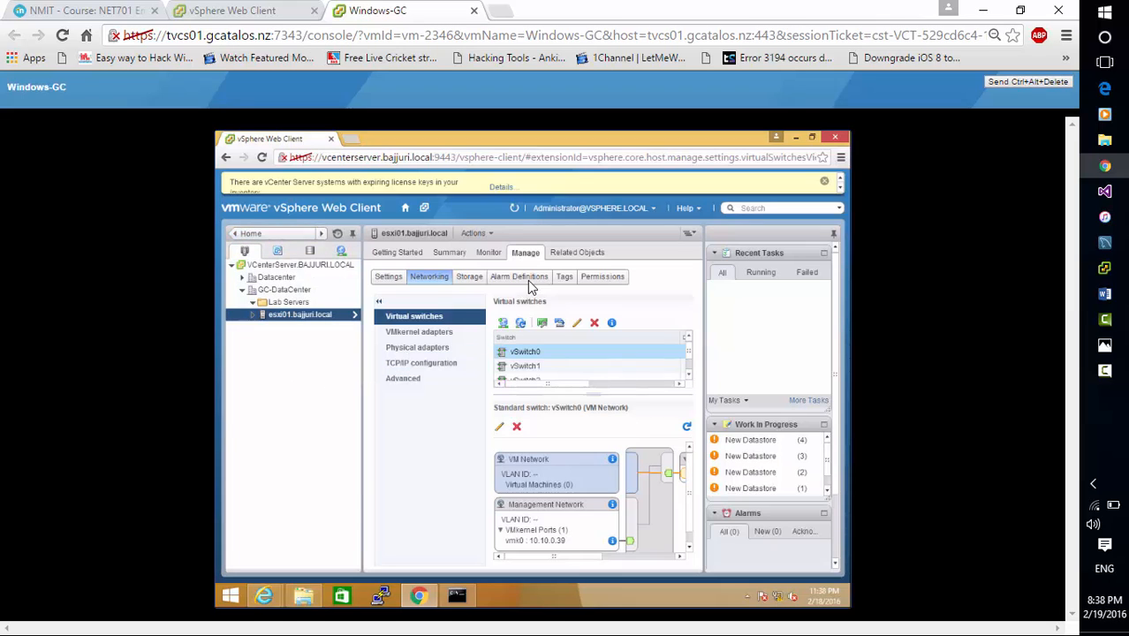
{"action": "left_click", "coordinate": [470, 277]}
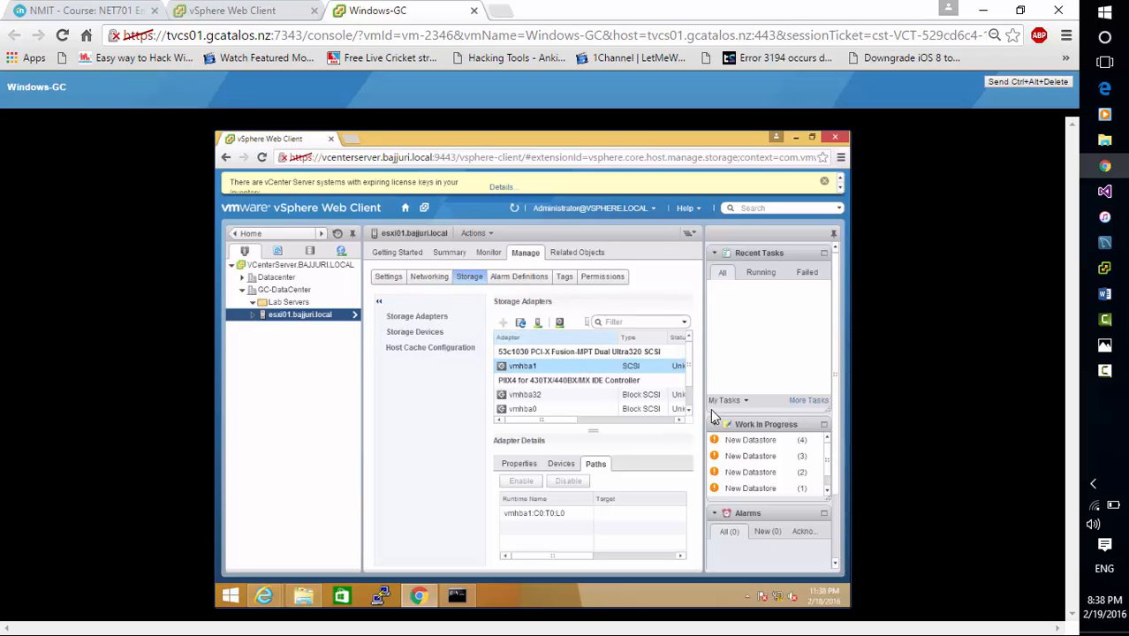
{"action": "scroll", "coordinate": [688, 411], "scroll_direction": "down", "scroll_amount": 2}
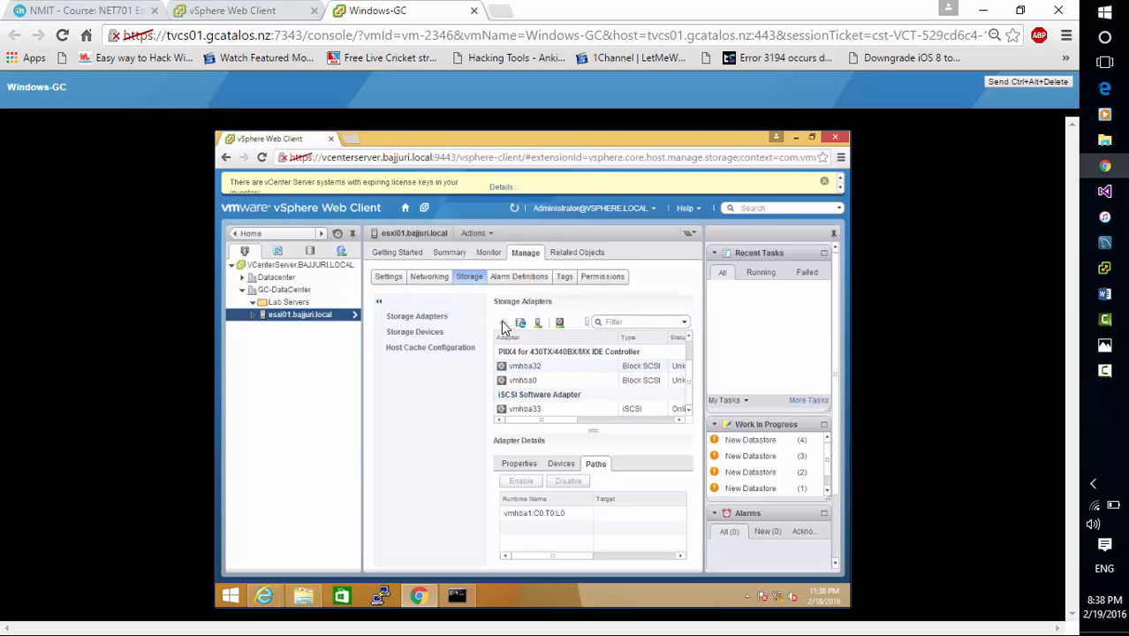
{"action": "left_click", "coordinate": [562, 410]}
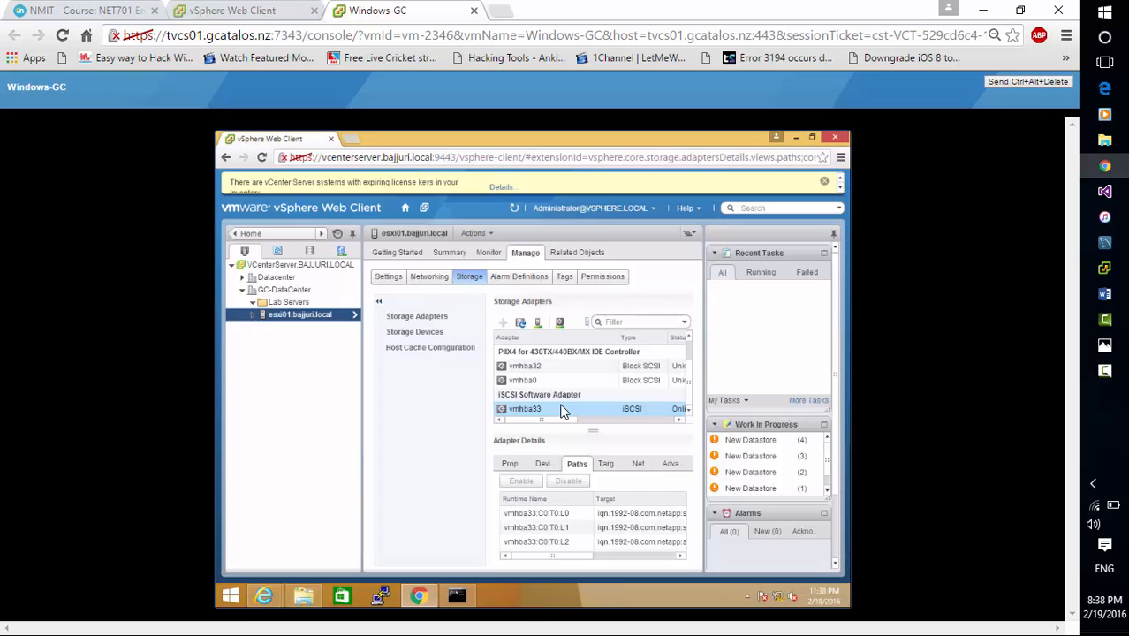
Review the properties of vmhba33, including its adapter status, model and iSCSI name
{"action": "left_click", "coordinate": [511, 464]}
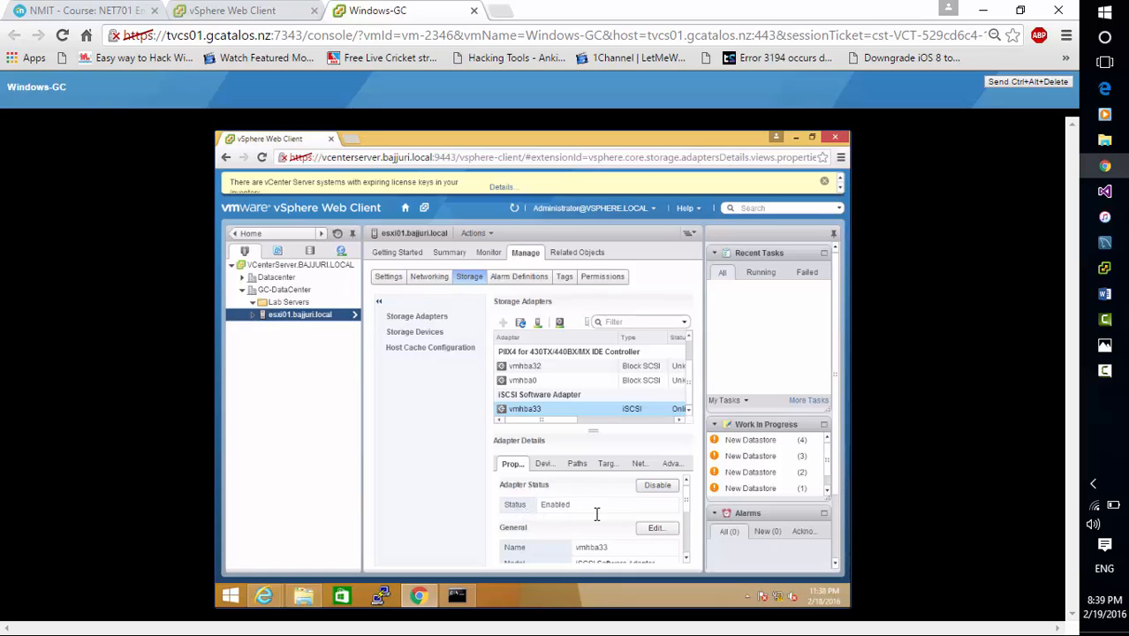
{"action": "left_click", "coordinate": [686, 564]}
{"action": "left_click", "coordinate": [686, 564]}
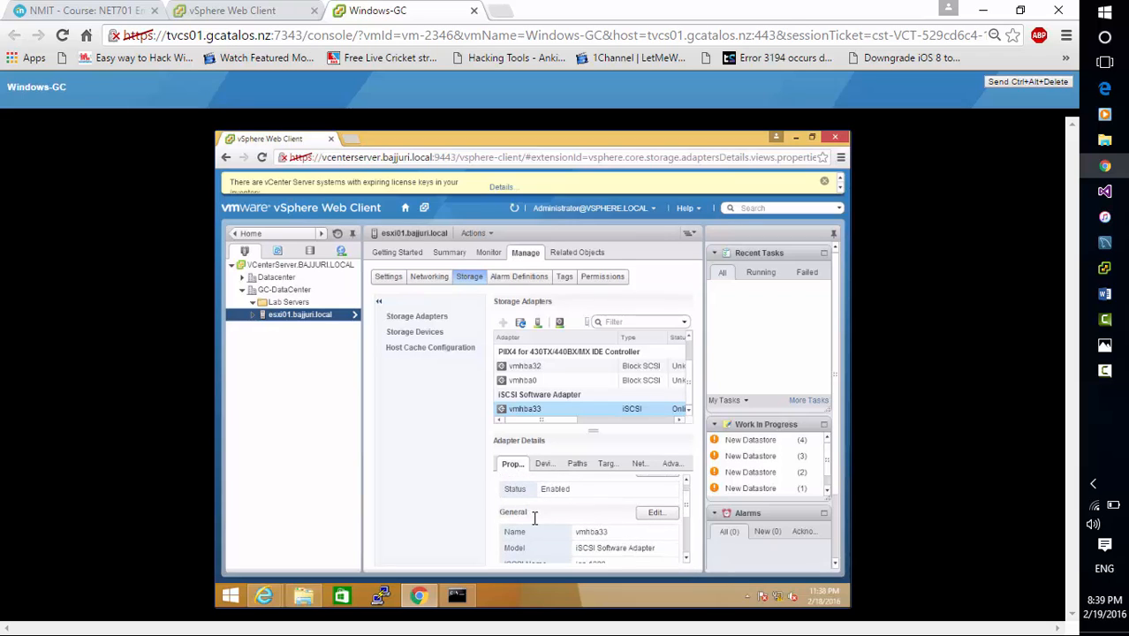
{"action": "left_click", "coordinate": [688, 563]}
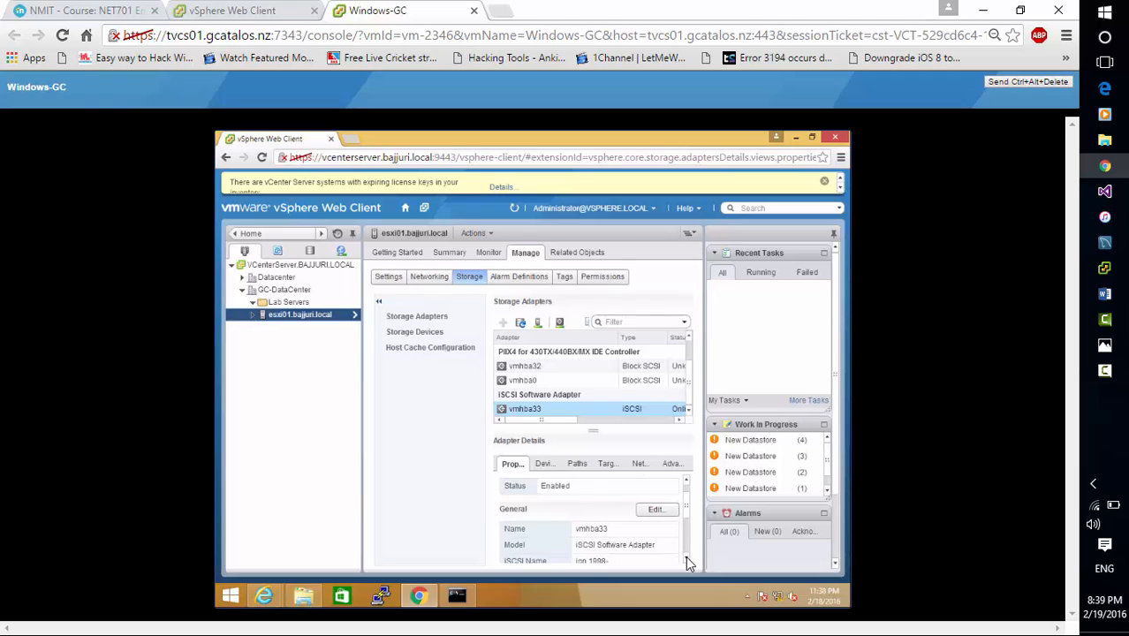
{"action": "left_click", "coordinate": [687, 563]}
{"action": "left_click", "coordinate": [687, 563]}
{"action": "left_click", "coordinate": [688, 563]}
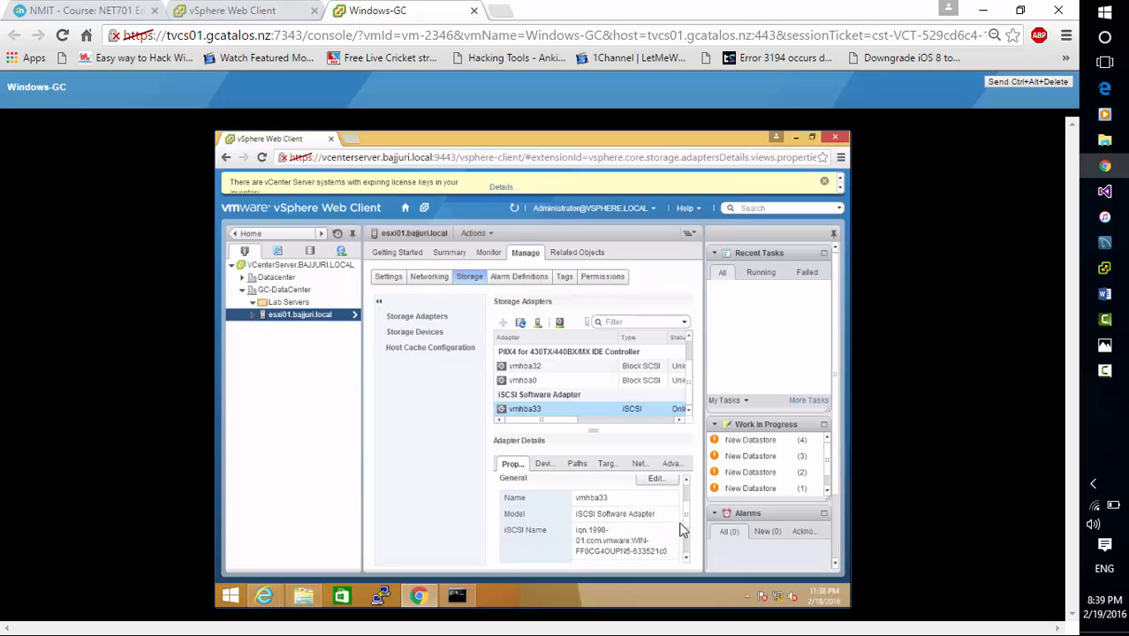
{"action": "scroll", "coordinate": [687, 484], "scroll_direction": "up", "scroll_amount": 3}
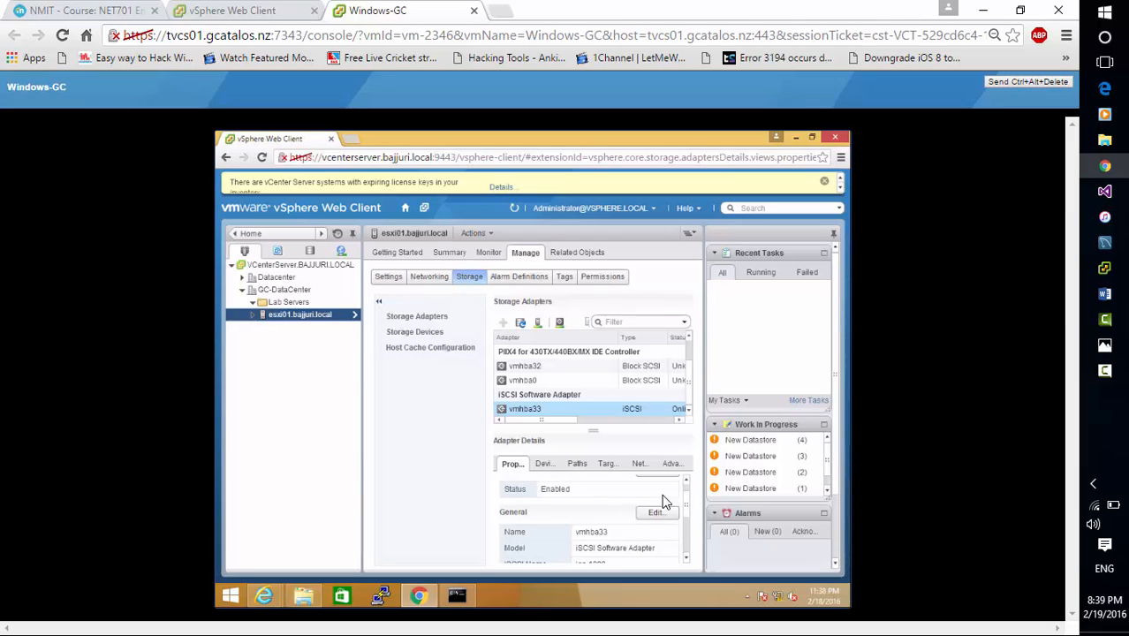
Start binding vmhba33 to the VMkernel (vSwitch1) network adapter, check its port group policy, and cancel the binding
{"action": "left_click", "coordinate": [641, 464]}
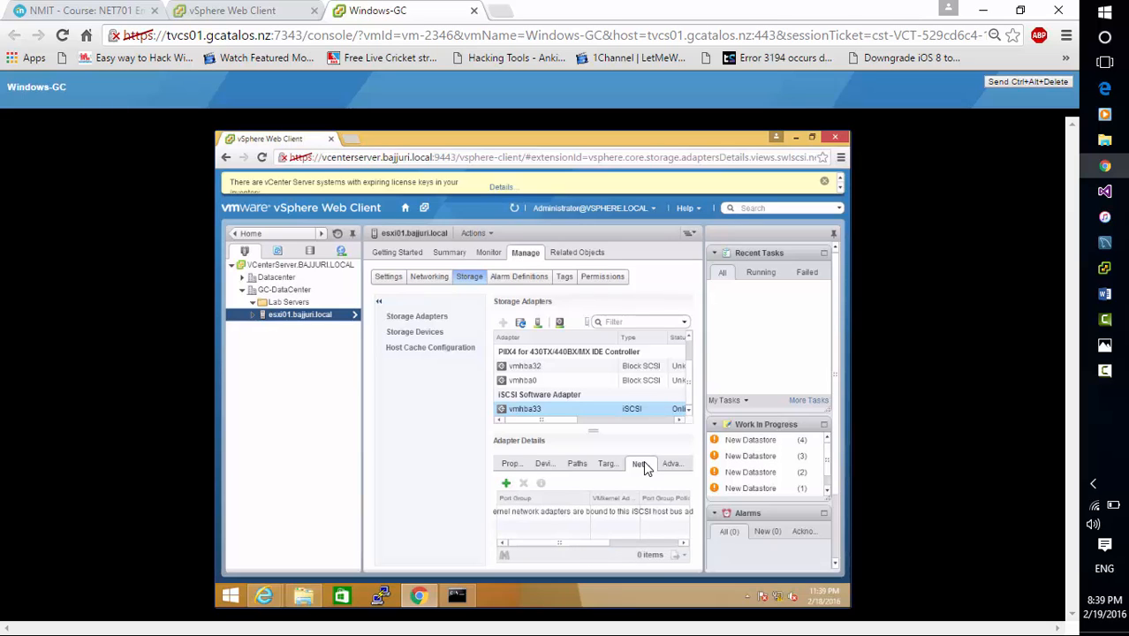
{"action": "left_click", "coordinate": [506, 486]}
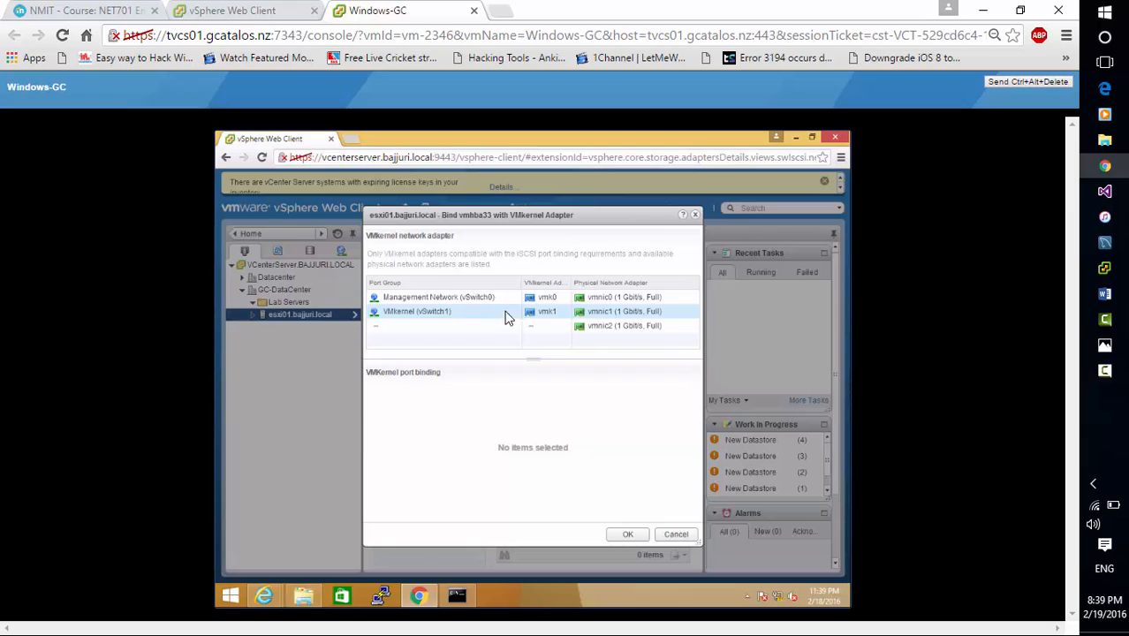
{"action": "left_click", "coordinate": [528, 313]}
{"action": "left_click", "coordinate": [494, 315]}
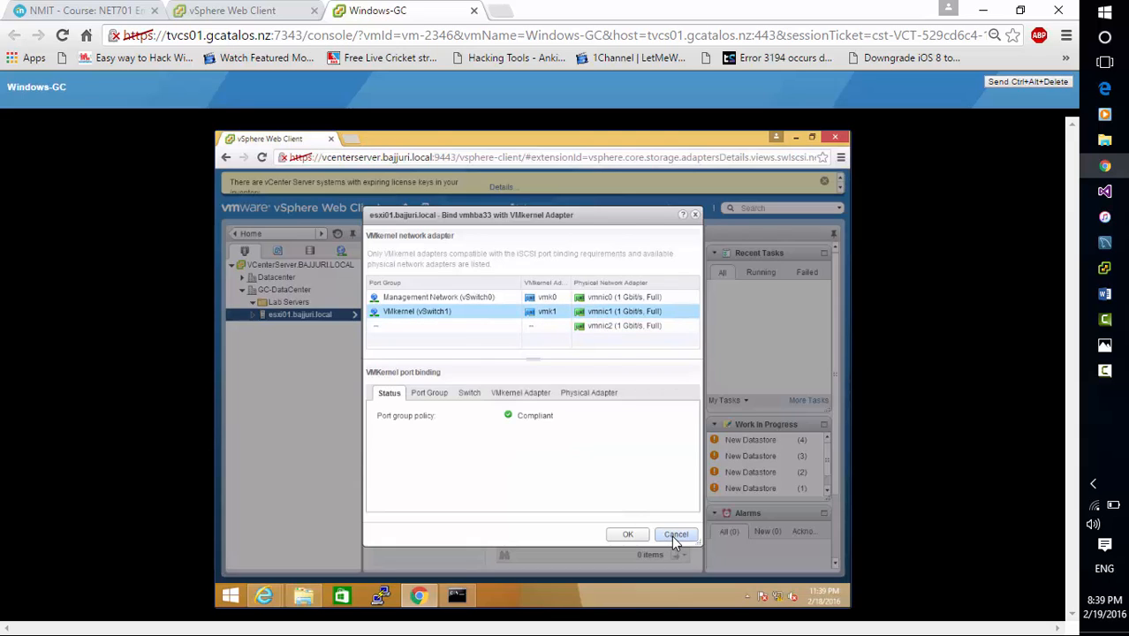
{"action": "left_click", "coordinate": [675, 534]}
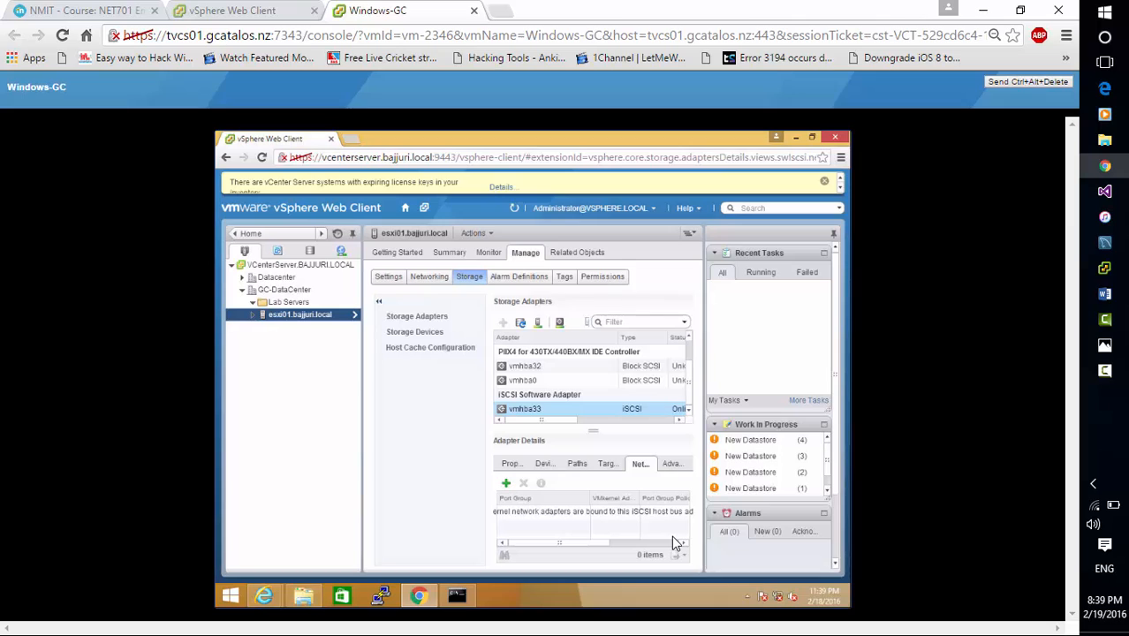
Enter 10.10.0.65 as a new dynamic discovery target server for vmhba33, and cancel the addition
{"action": "left_click", "coordinate": [608, 465]}
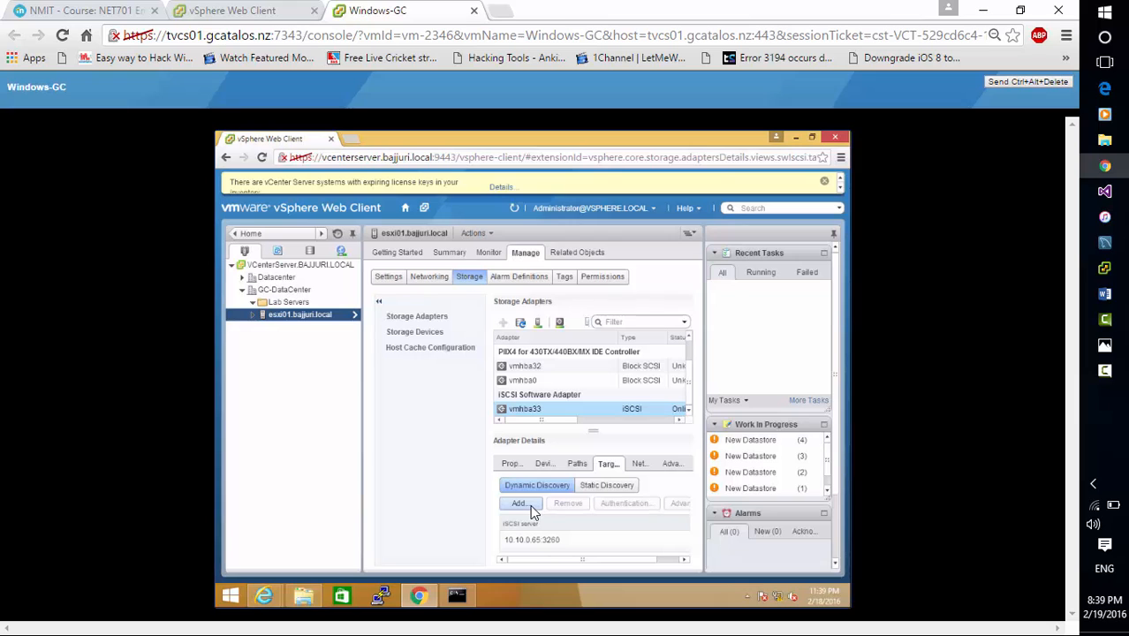
{"action": "left_click", "coordinate": [519, 503]}
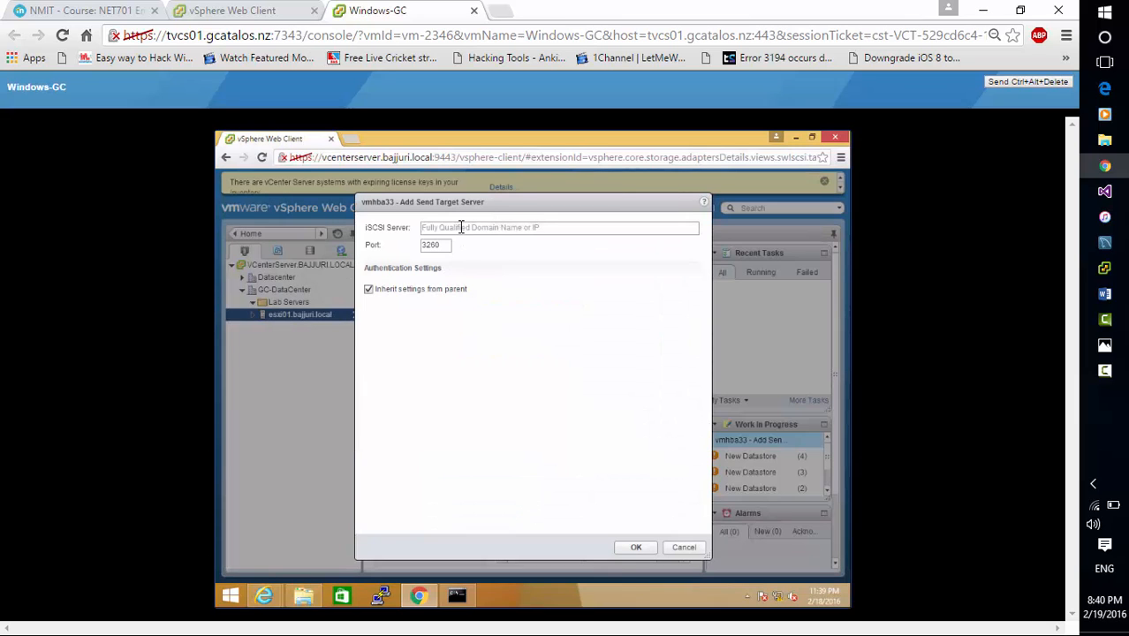
{"action": "left_click", "coordinate": [460, 226]}
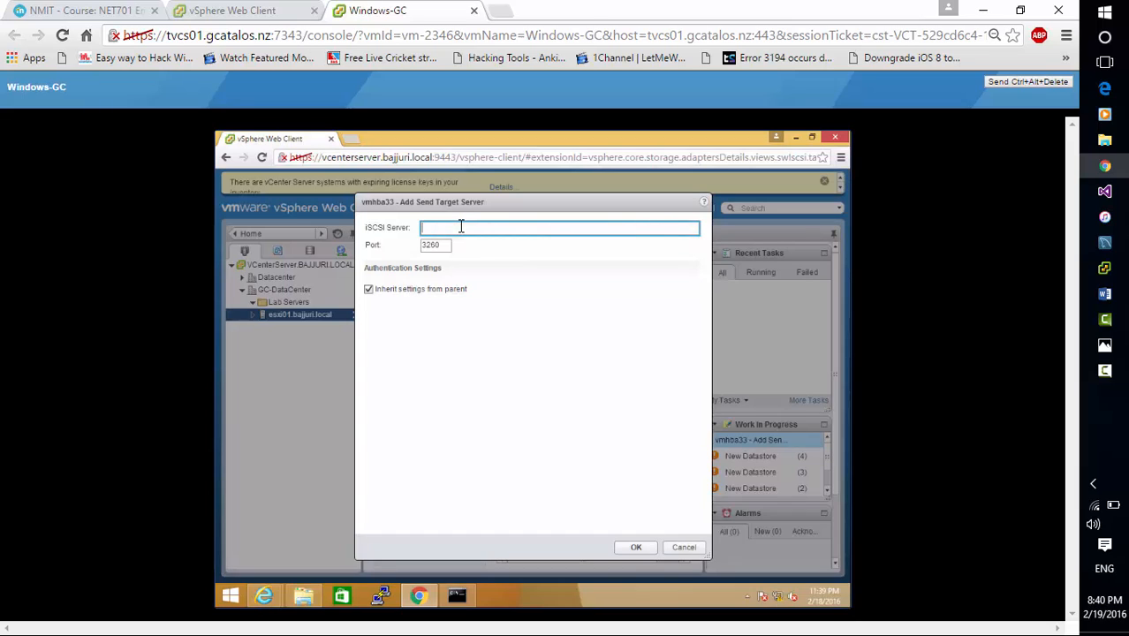
{"action": "type", "text": "10.10.0.65"}
{"action": "left_click", "coordinate": [686, 546]}
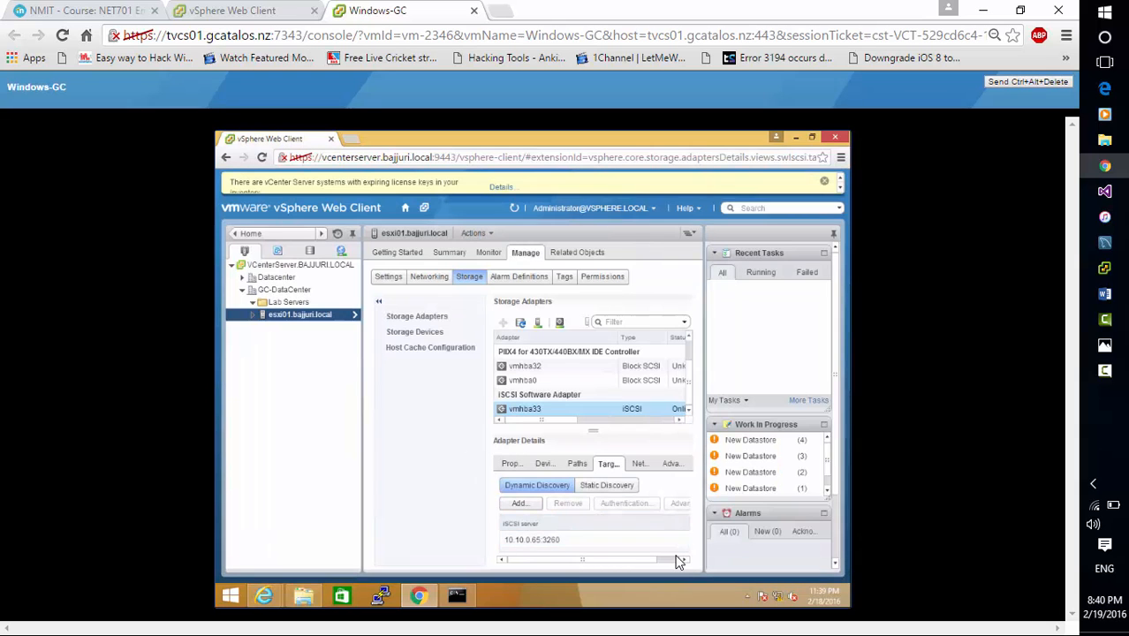
Rescan esxi01's storage for new storage devices and new VMFS volumes
{"action": "left_click", "coordinate": [574, 535]}
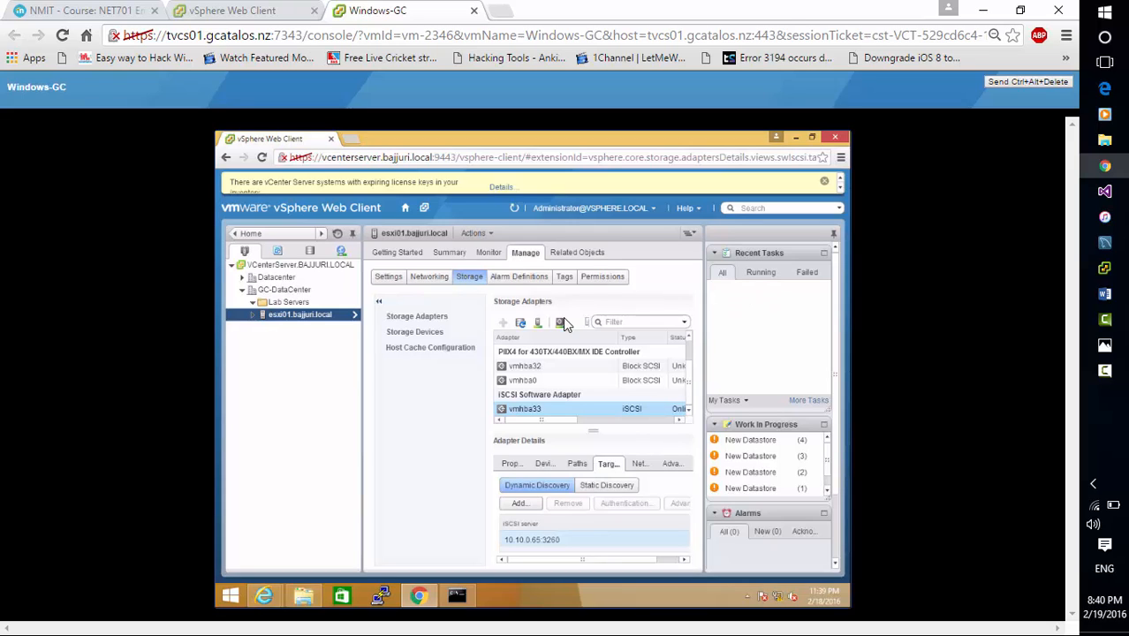
{"action": "left_click", "coordinate": [540, 325]}
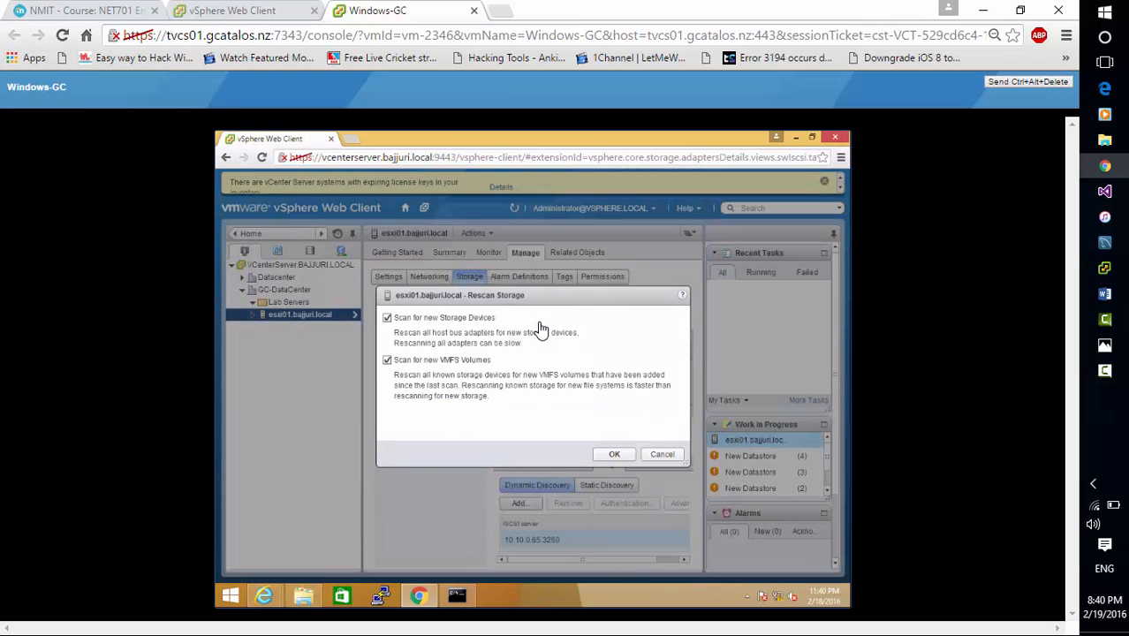
{"action": "left_click", "coordinate": [624, 456]}
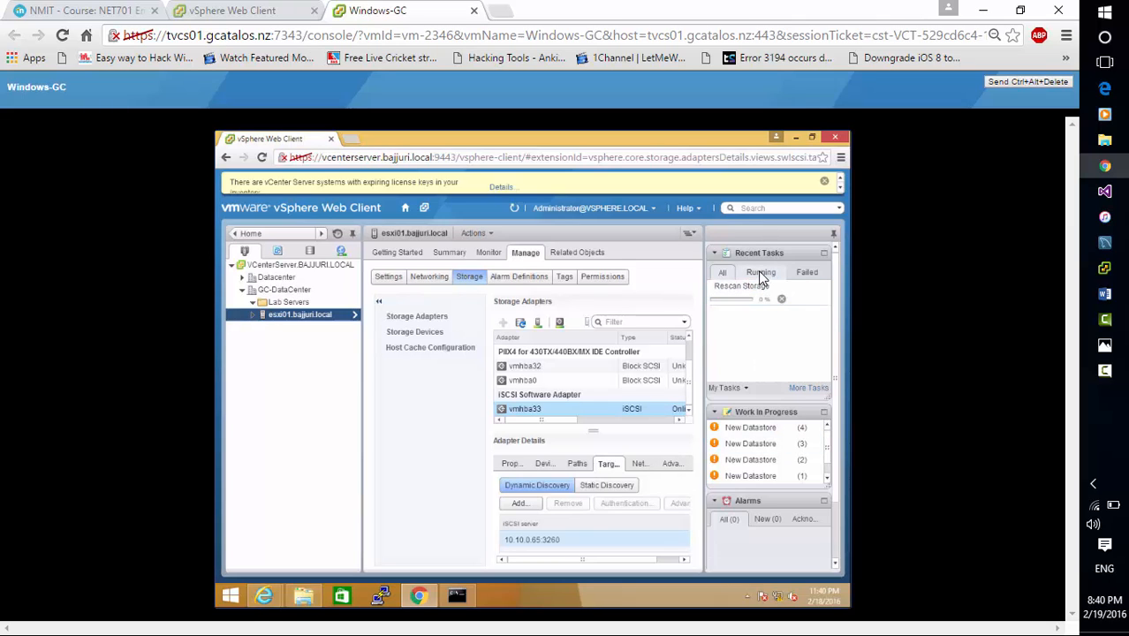
{"action": "left_click", "coordinate": [1105, 373]}
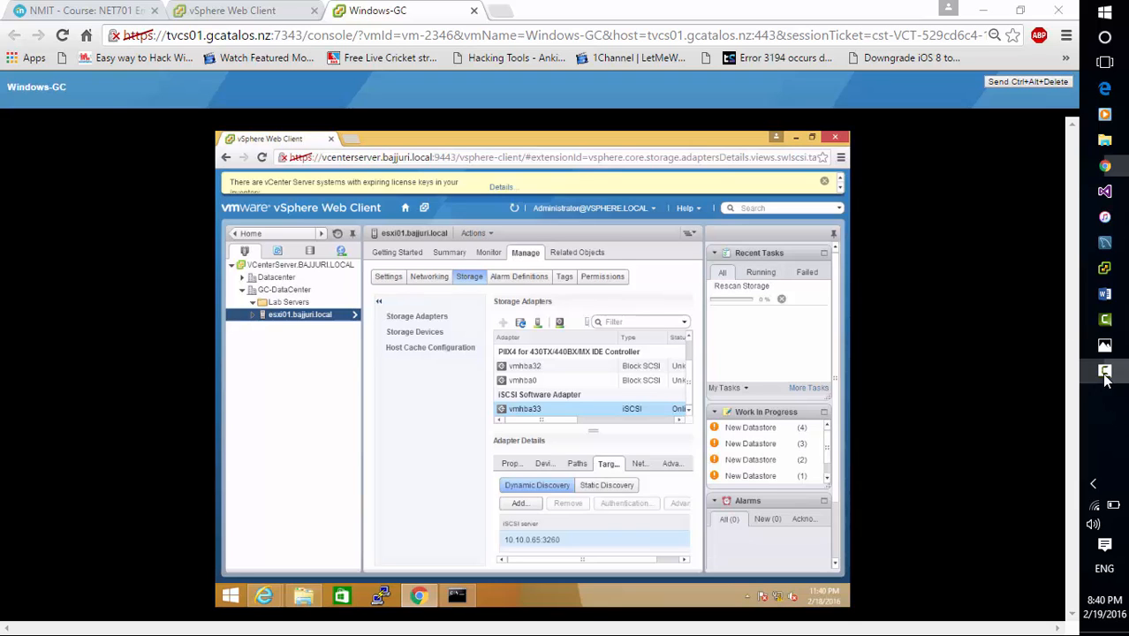
{"action": "left_click", "coordinate": [1050, 580]}
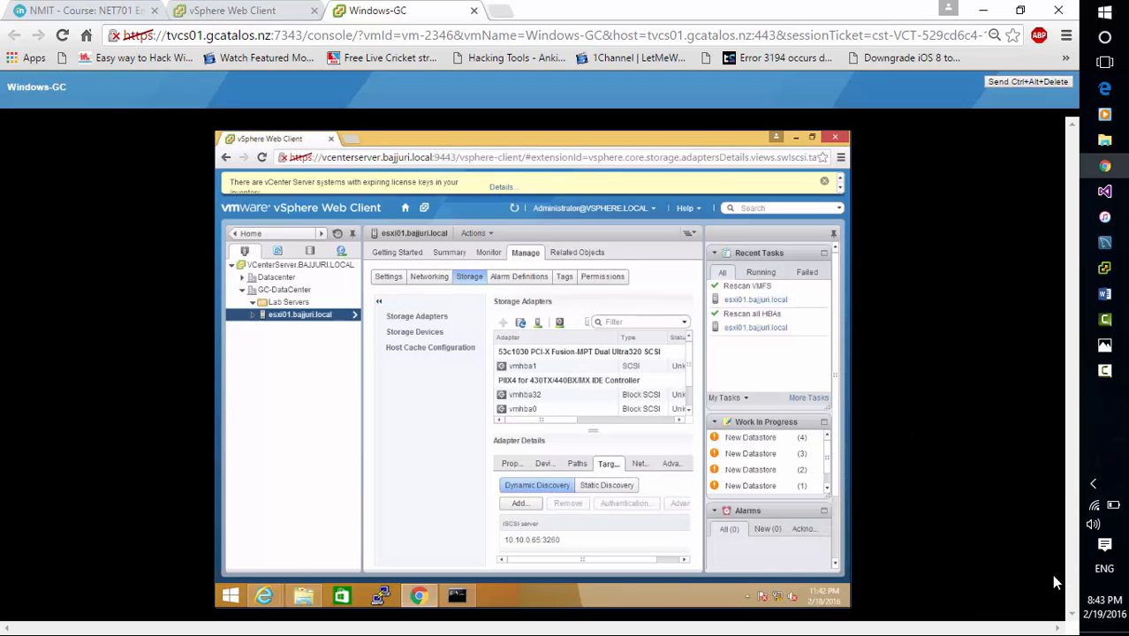
Show the iSCSI adapter's paths and examine the listed runtime names and targets
{"action": "left_click", "coordinate": [575, 467]}
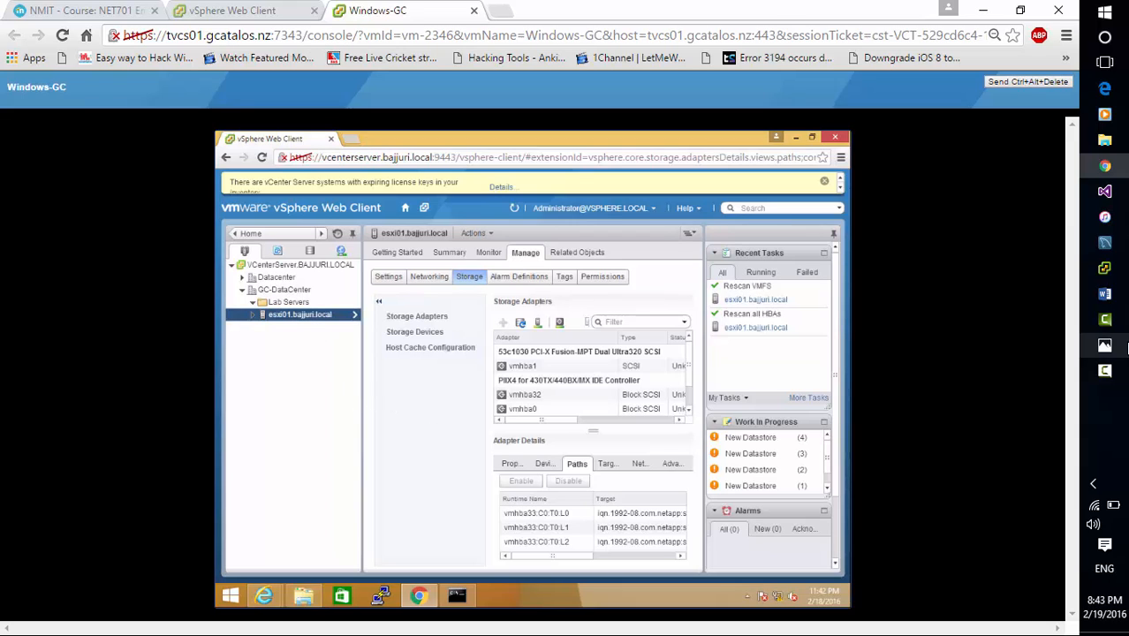
{"action": "left_click", "coordinate": [1104, 371]}
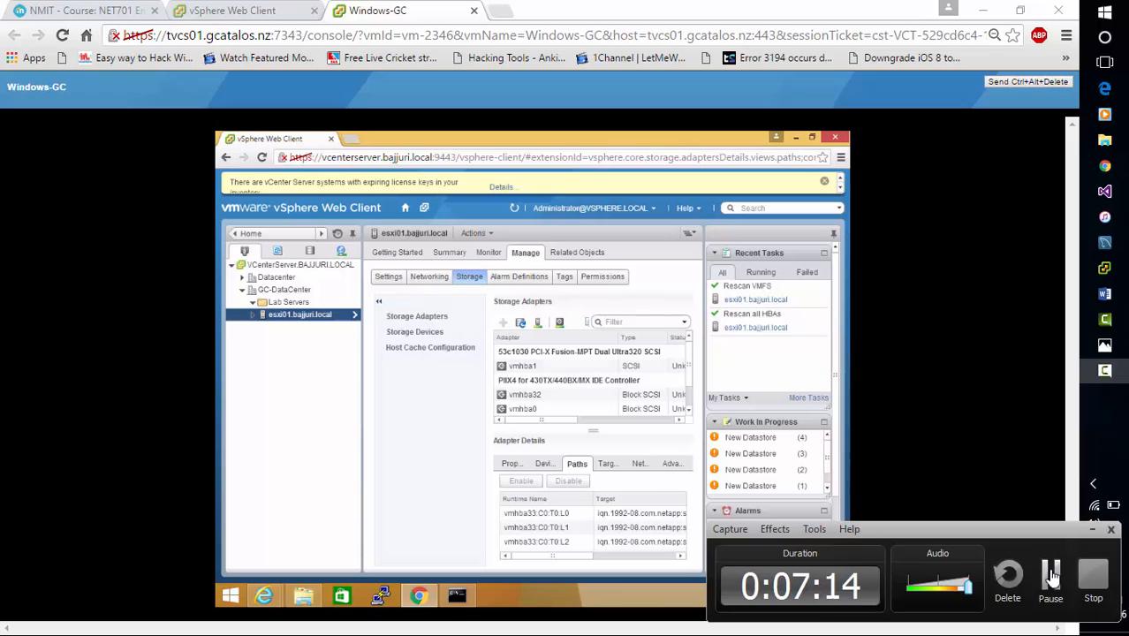
{"action": "left_click", "coordinate": [1051, 575]}
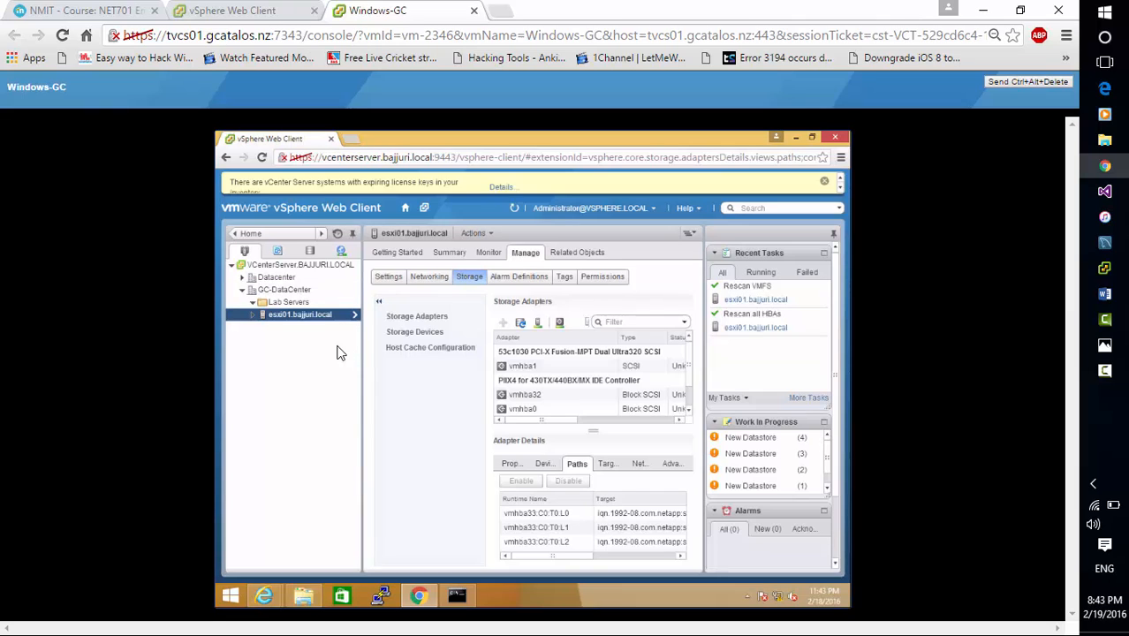
{"action": "left_click", "coordinate": [386, 348]}
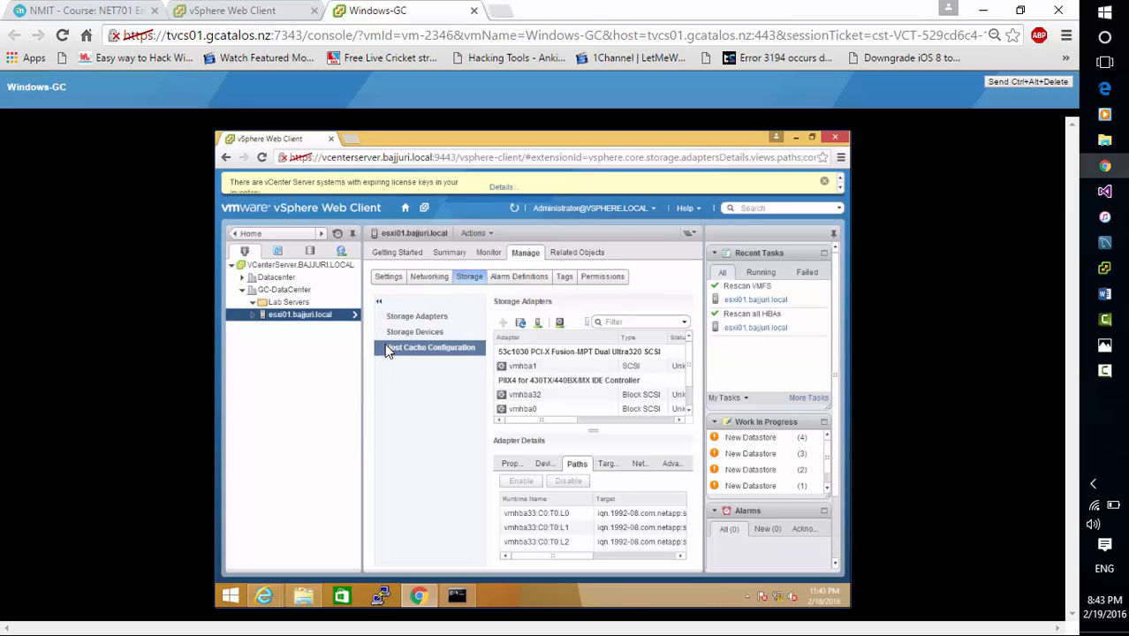
{"action": "key", "text": "XF86AudioRaiseVolume"}
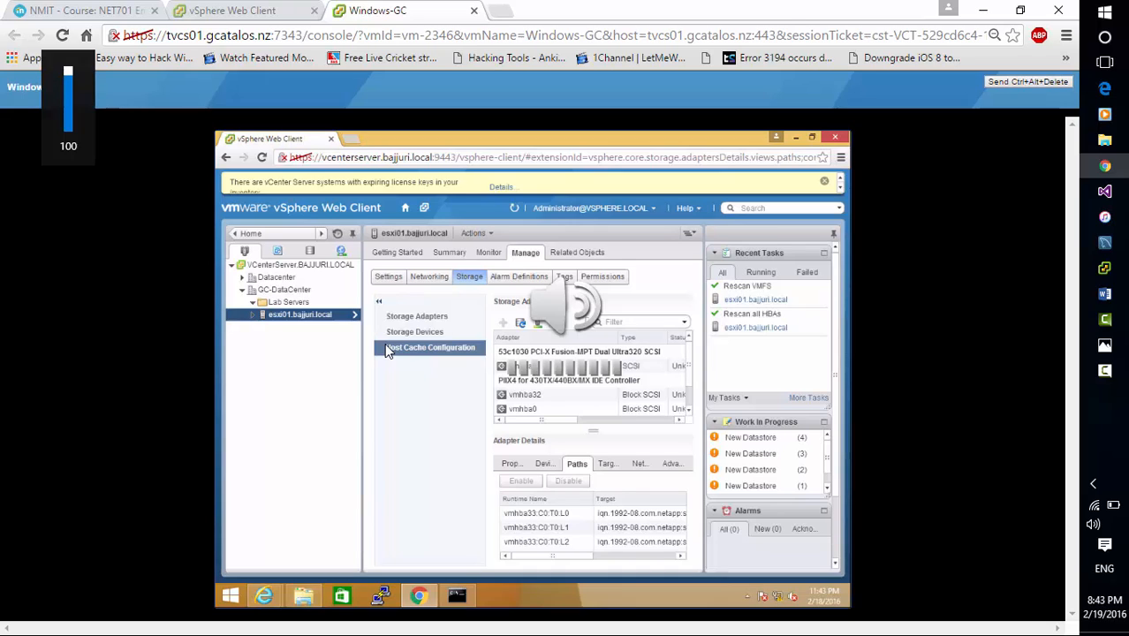
Go to the vCenter Storage inventory, select GC-DataCenter, and list its related datastores
{"action": "left_click", "coordinate": [294, 235]}
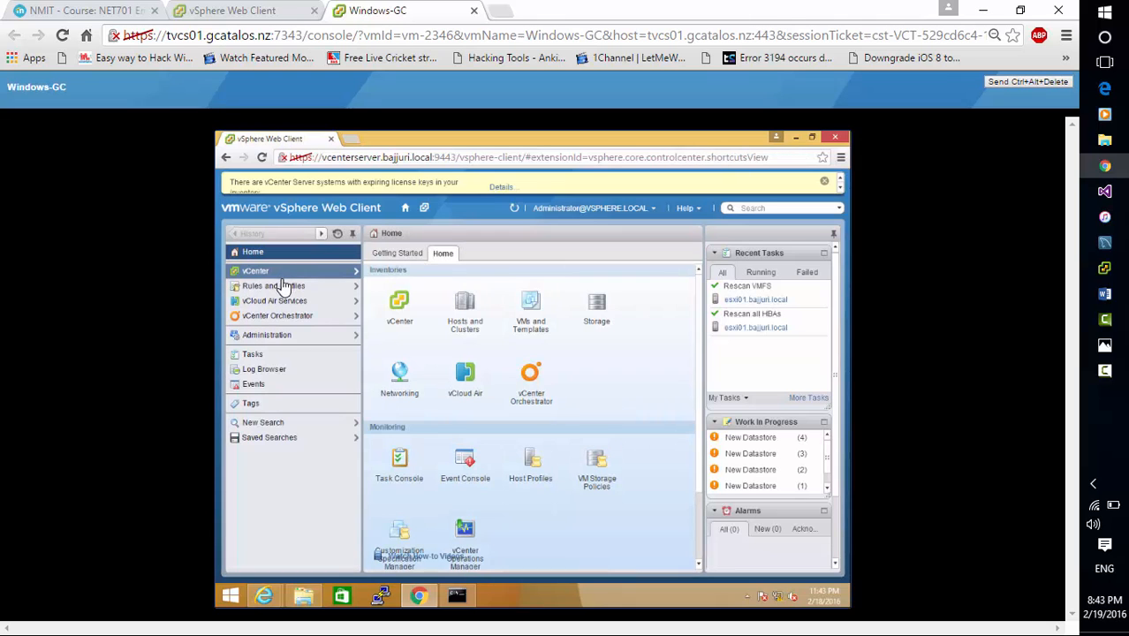
{"action": "left_click", "coordinate": [284, 277]}
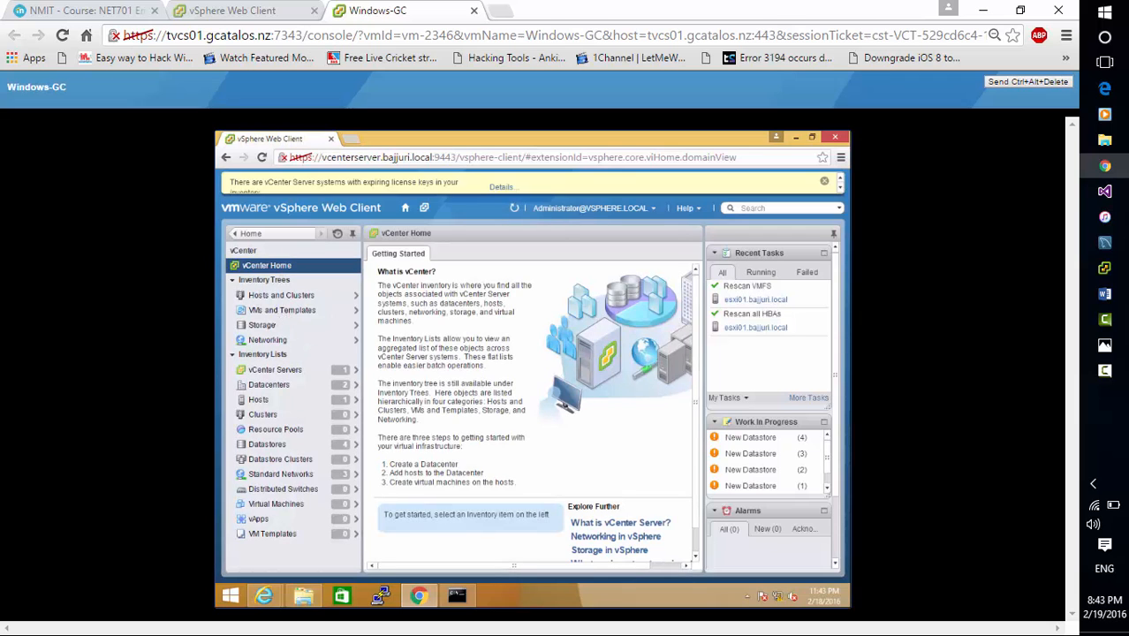
{"action": "left_click", "coordinate": [276, 329]}
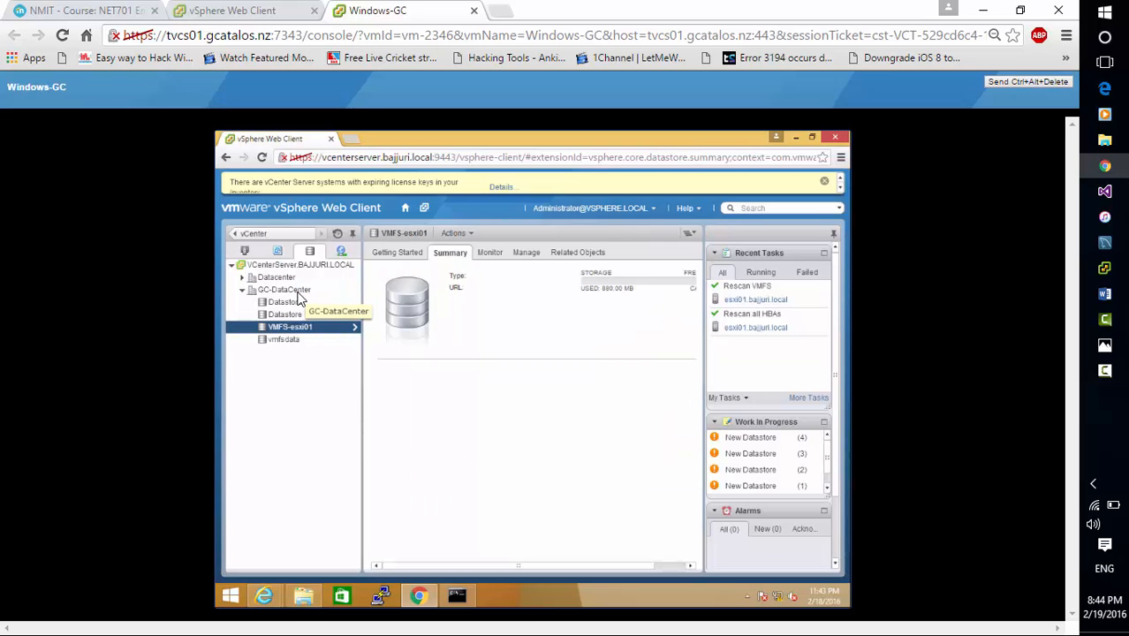
{"action": "left_click", "coordinate": [298, 293]}
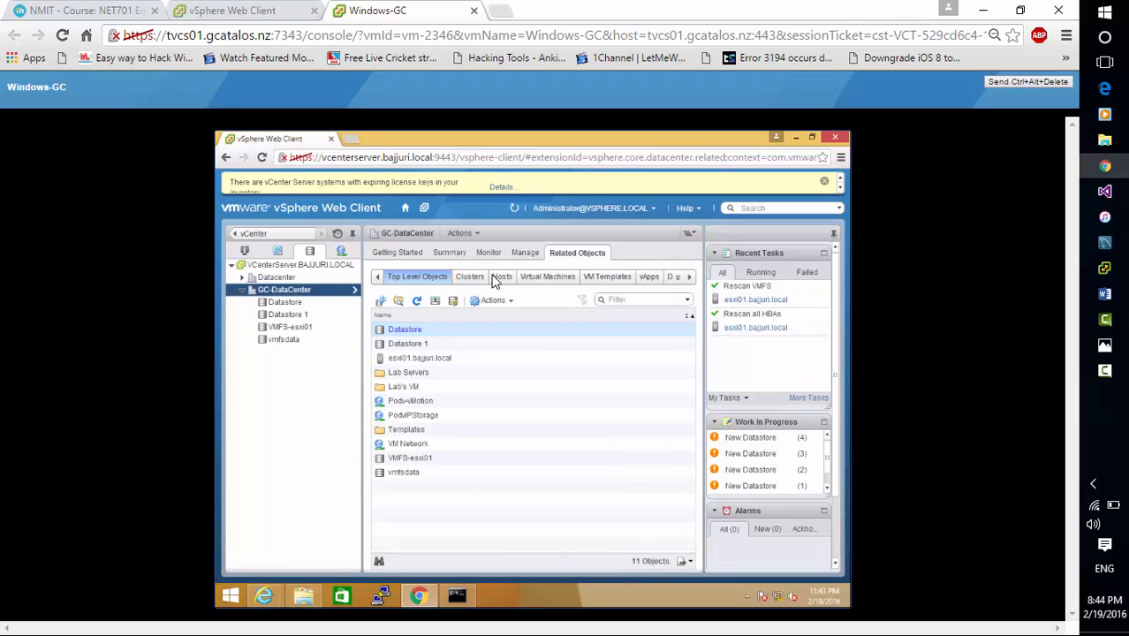
{"action": "left_click", "coordinate": [690, 277]}
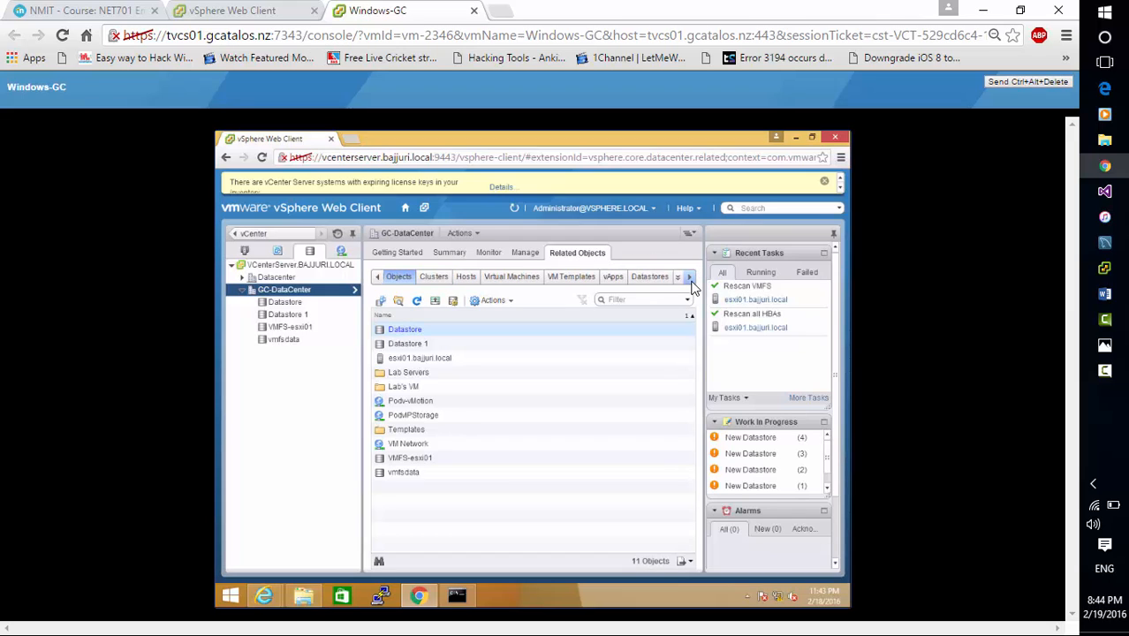
{"action": "left_click", "coordinate": [689, 277]}
{"action": "left_click", "coordinate": [504, 280]}
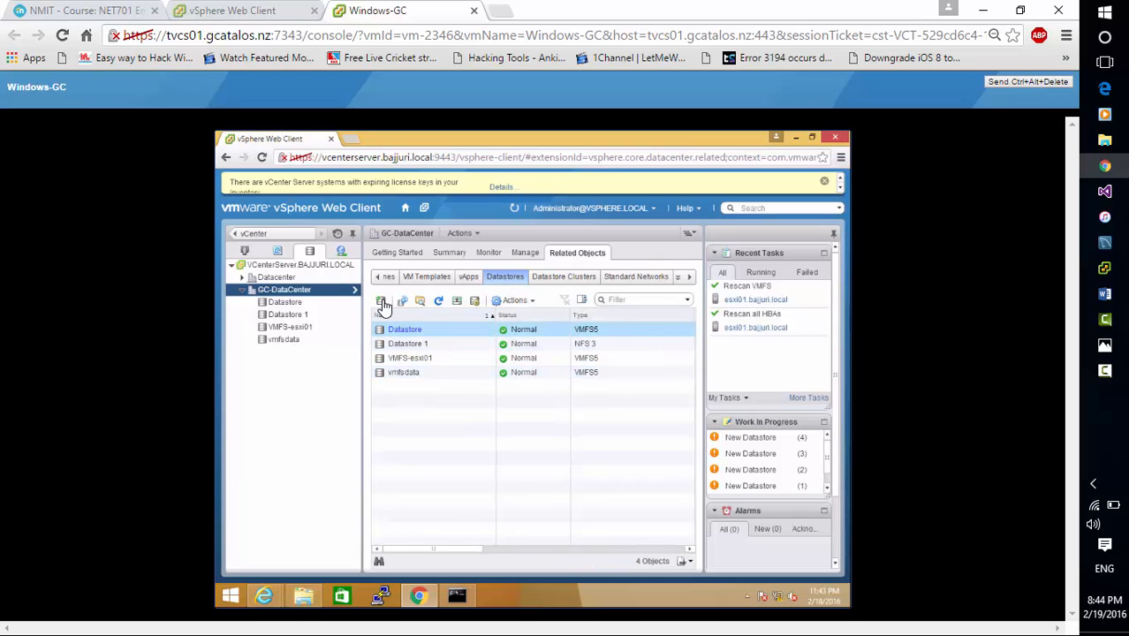
Start a new datastore in GC-DataCenter and choose NFS as its type
{"action": "left_click", "coordinate": [382, 304]}
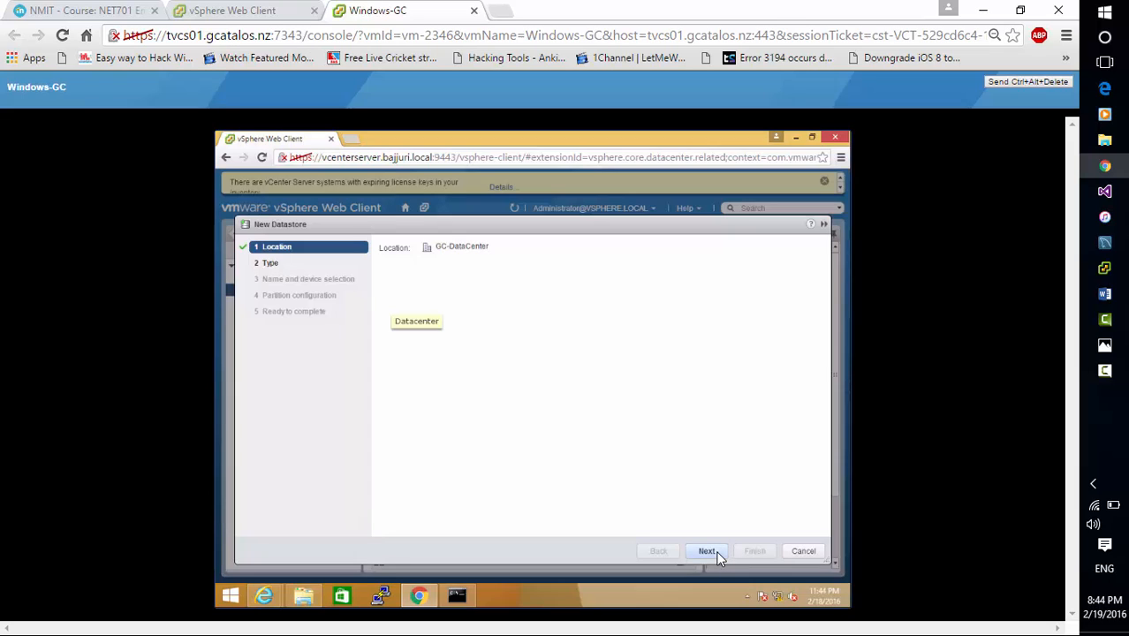
{"action": "left_click", "coordinate": [717, 556]}
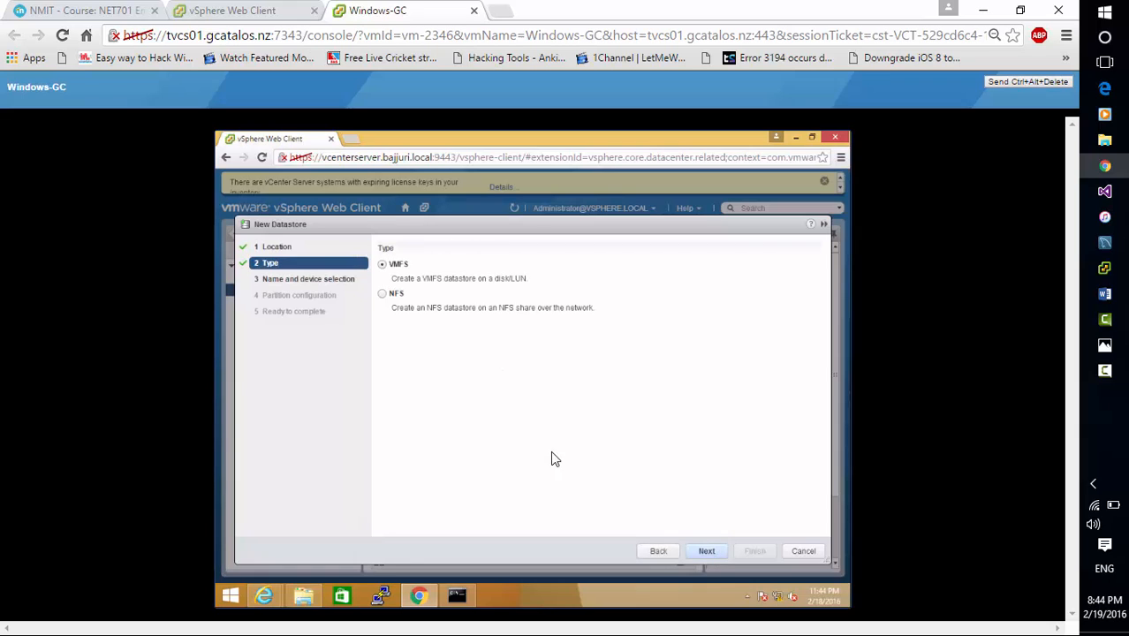
{"action": "left_click", "coordinate": [383, 295]}
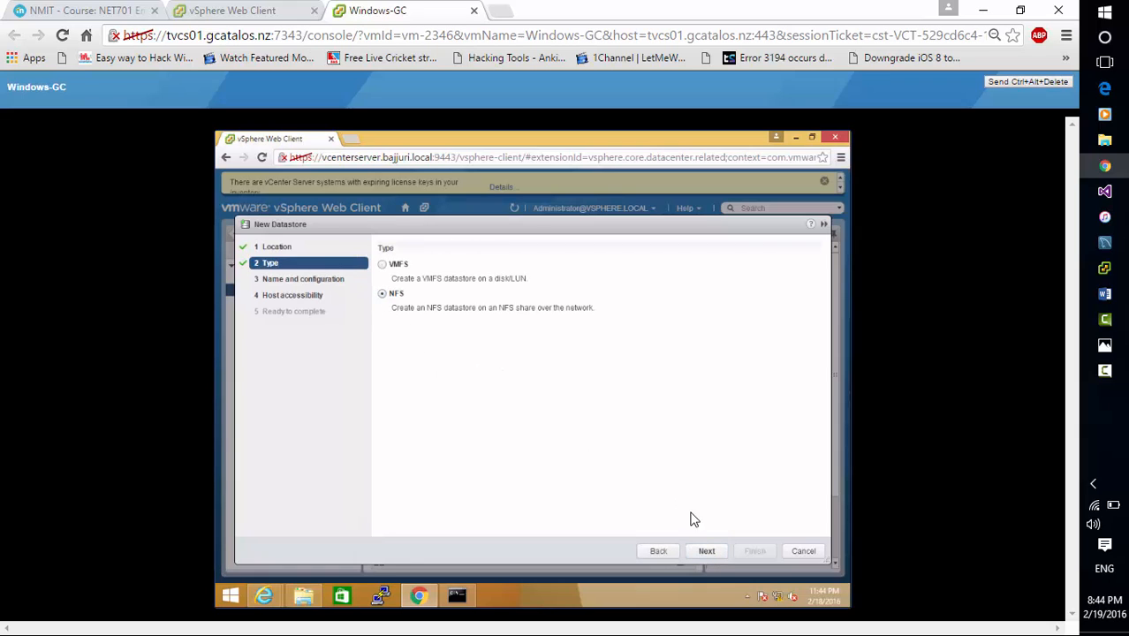
{"action": "left_click", "coordinate": [706, 550]}
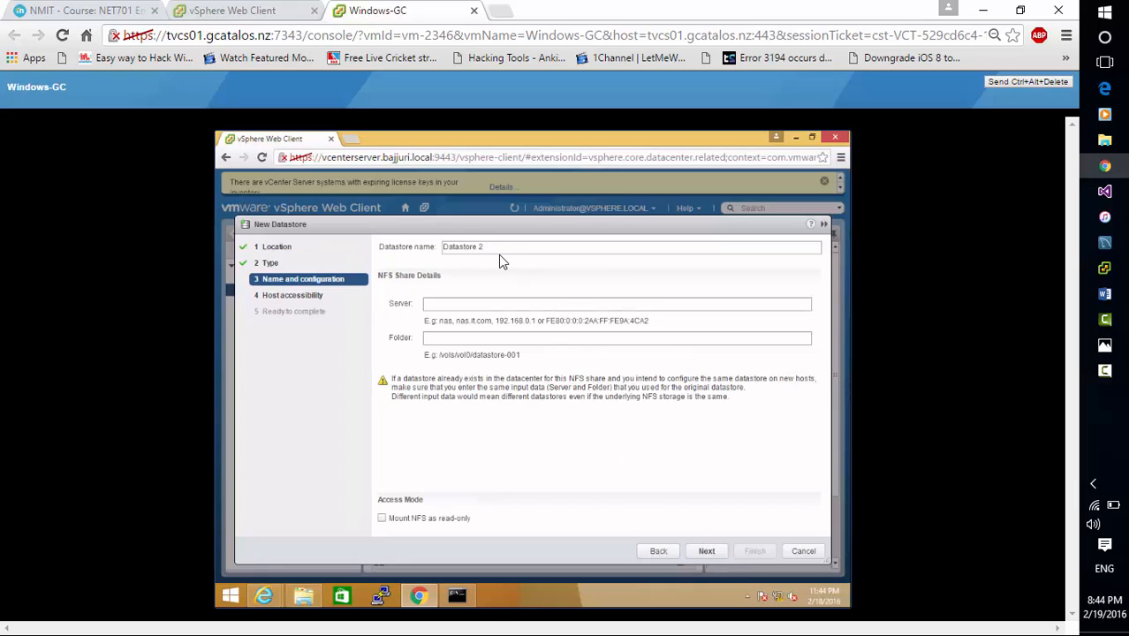
Set the NFS share's server to bajjuri.local and its folder to /vol/vol0/ for the new datastore
{"action": "left_click", "coordinate": [483, 303]}
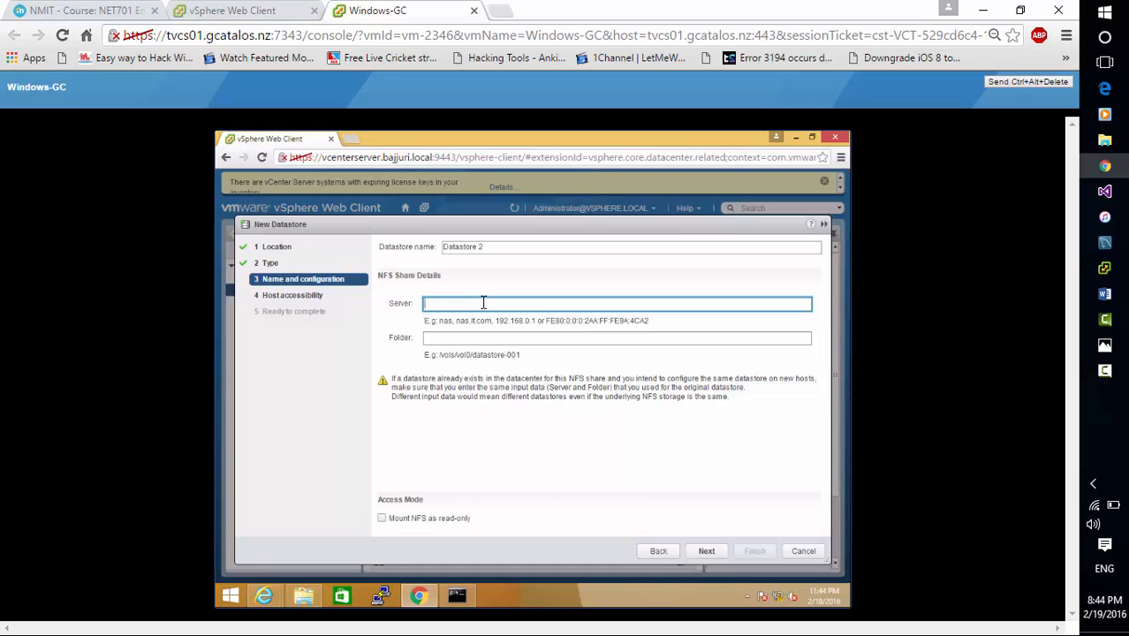
{"action": "type", "text": "sandy"}
{"action": "type", "text": ".loc"}
{"action": "key", "text": "BackSpace"}
{"action": "key", "text": "BackSpace"}
{"action": "key", "text": "BackSpace"}
{"action": "key", "text": "BackSpace"}
{"action": "key", "text": "BackSpace"}
{"action": "key", "text": "BackSpace"}
{"action": "key", "text": "BackSpace"}
{"action": "key", "text": "BackSpace"}
{"action": "key", "text": "BackSpace"}
{"action": "key", "text": "BackSpace"}
{"action": "type", "text": "bajjuri.local"}
{"action": "left_click", "coordinate": [495, 337]}
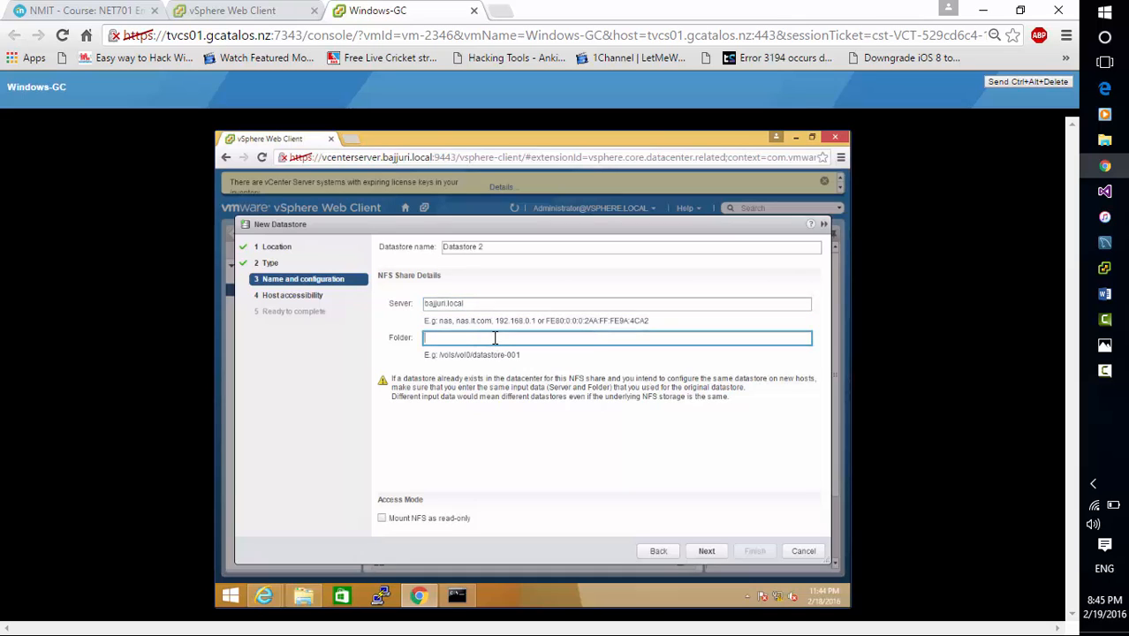
{"action": "type", "text": "/vol/vol0/"}
{"action": "left_click", "coordinate": [706, 552]}
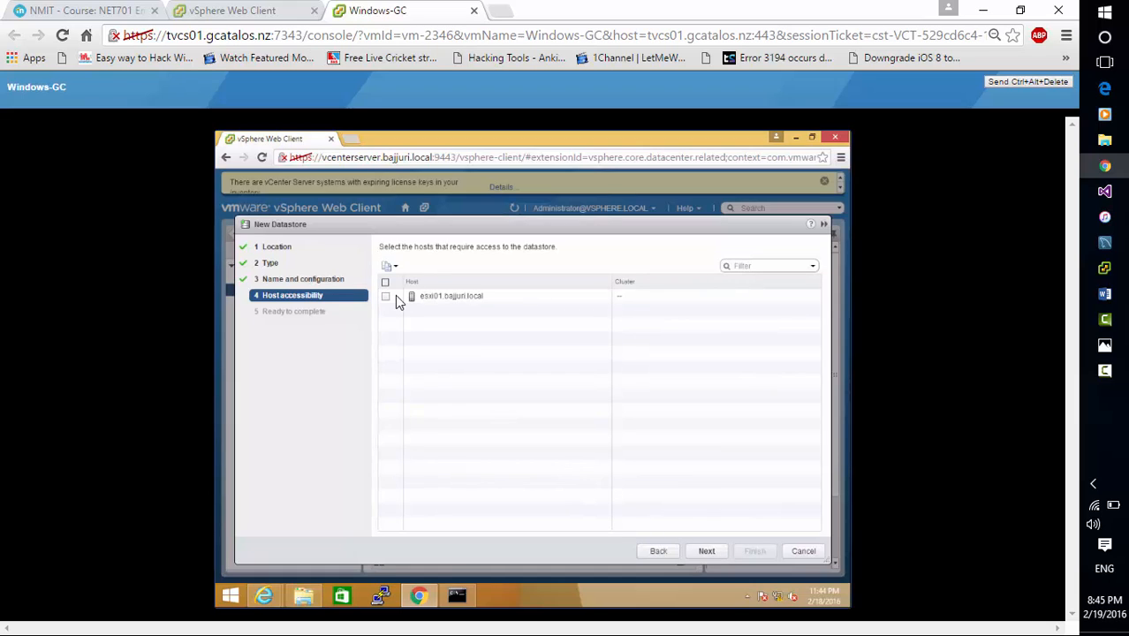
Select esxi01.bajjuri.local as the host with access to the new NFS datastore, and cancel the creation at the final summary
{"action": "left_click", "coordinate": [387, 298]}
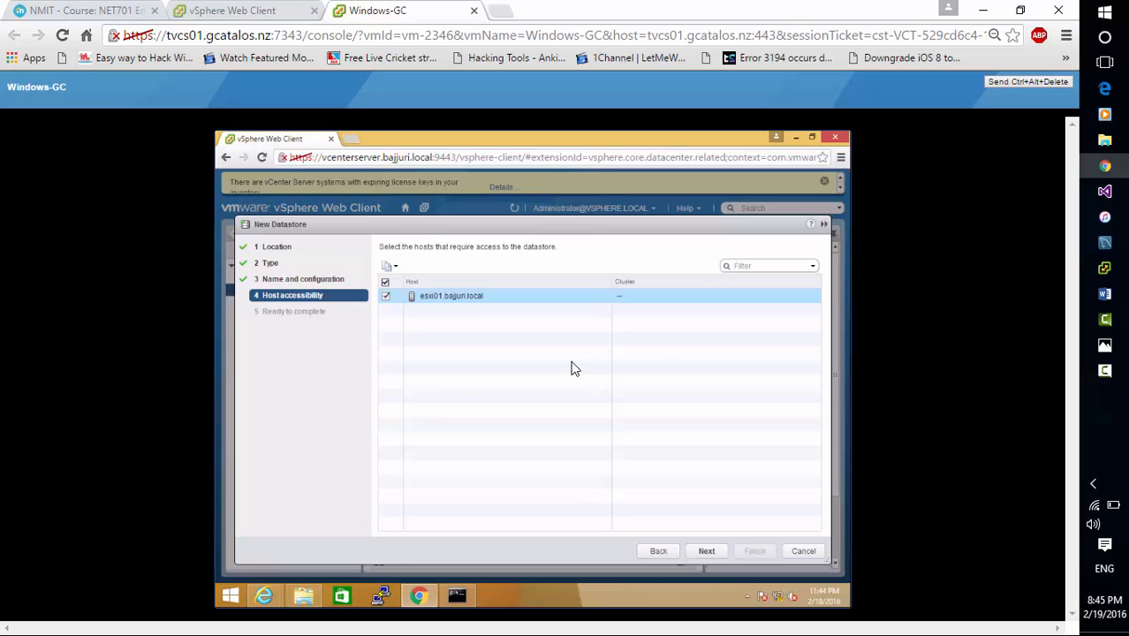
{"action": "left_click", "coordinate": [706, 551]}
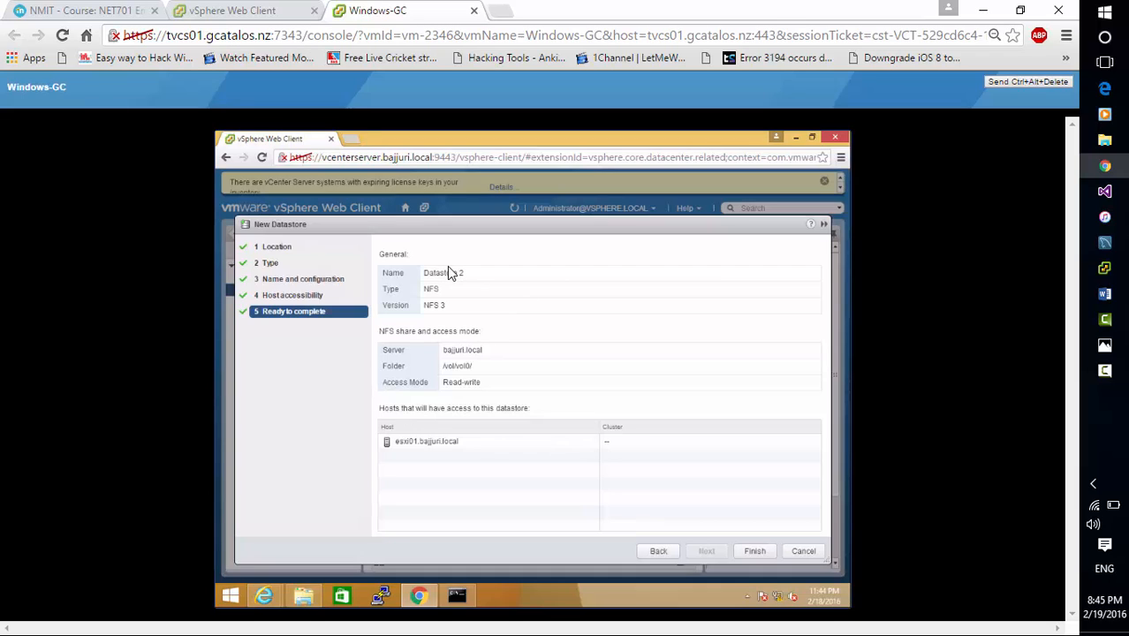
{"action": "left_click", "coordinate": [800, 552]}
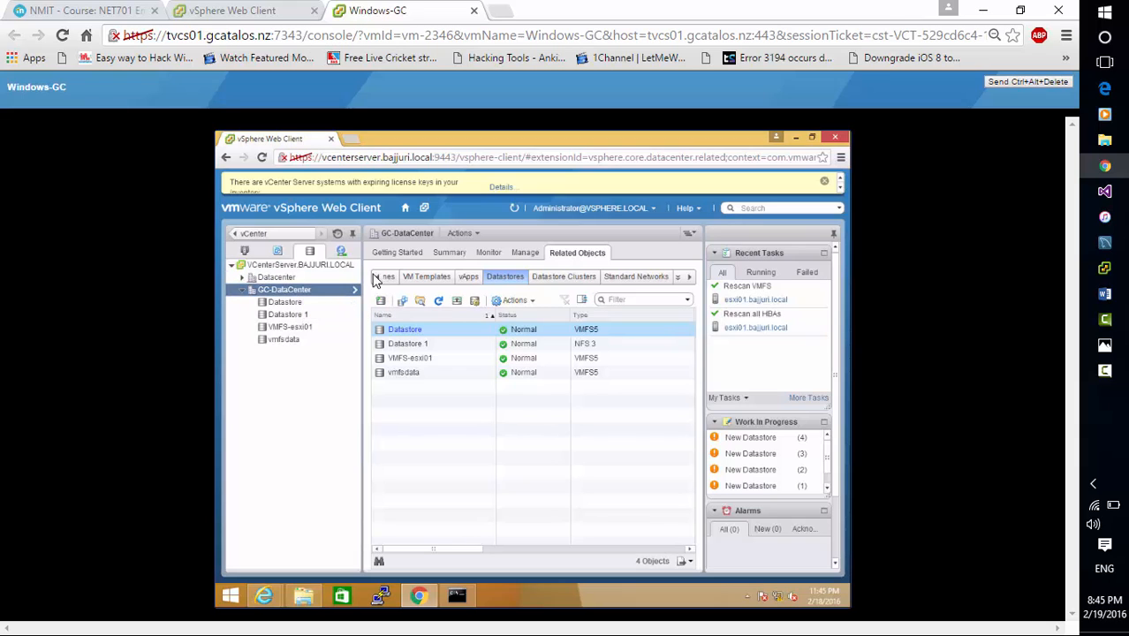
Show GC-DataCenter's storage report on NAS Mounts and rescan vCenter Server for new inventory and storage devices
{"action": "left_click", "coordinate": [489, 253]}
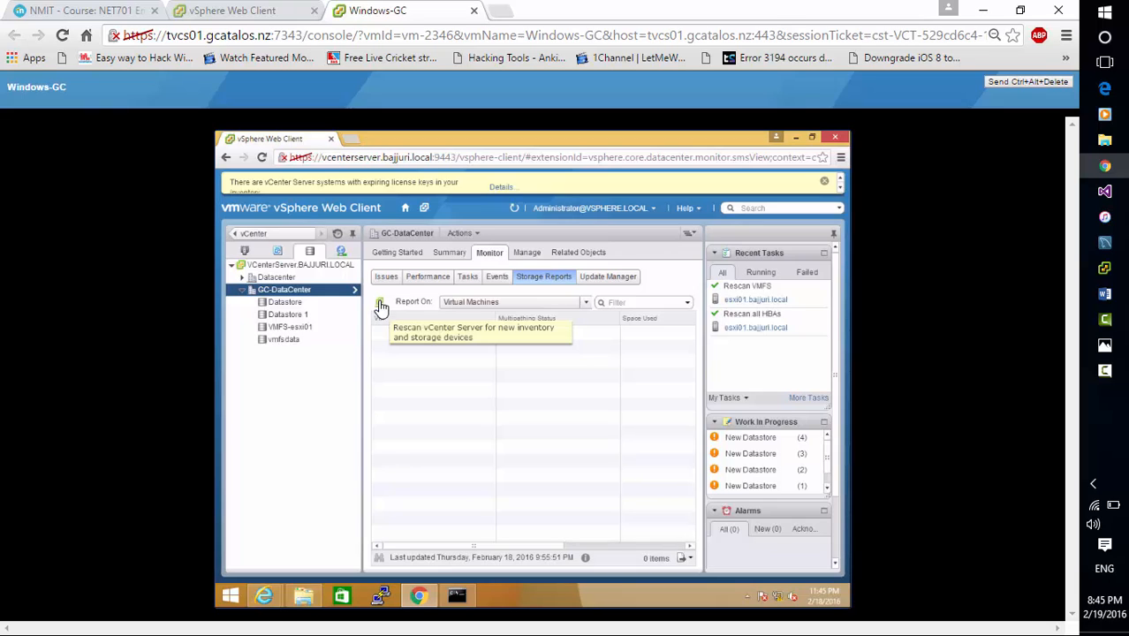
{"action": "left_click", "coordinate": [529, 304]}
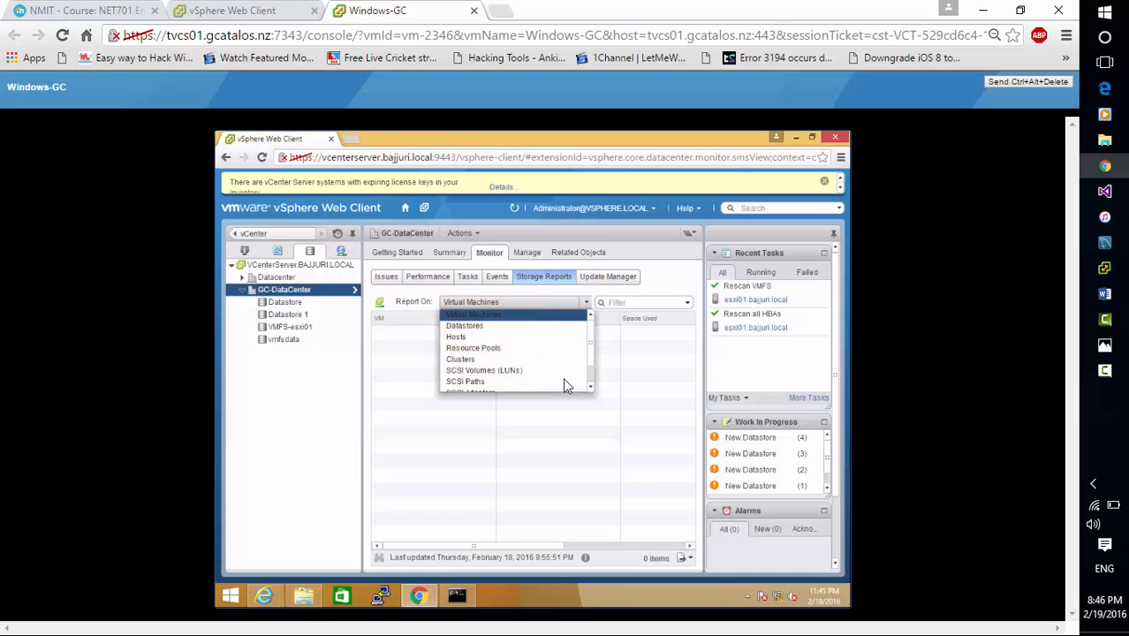
{"action": "left_click", "coordinate": [592, 387]}
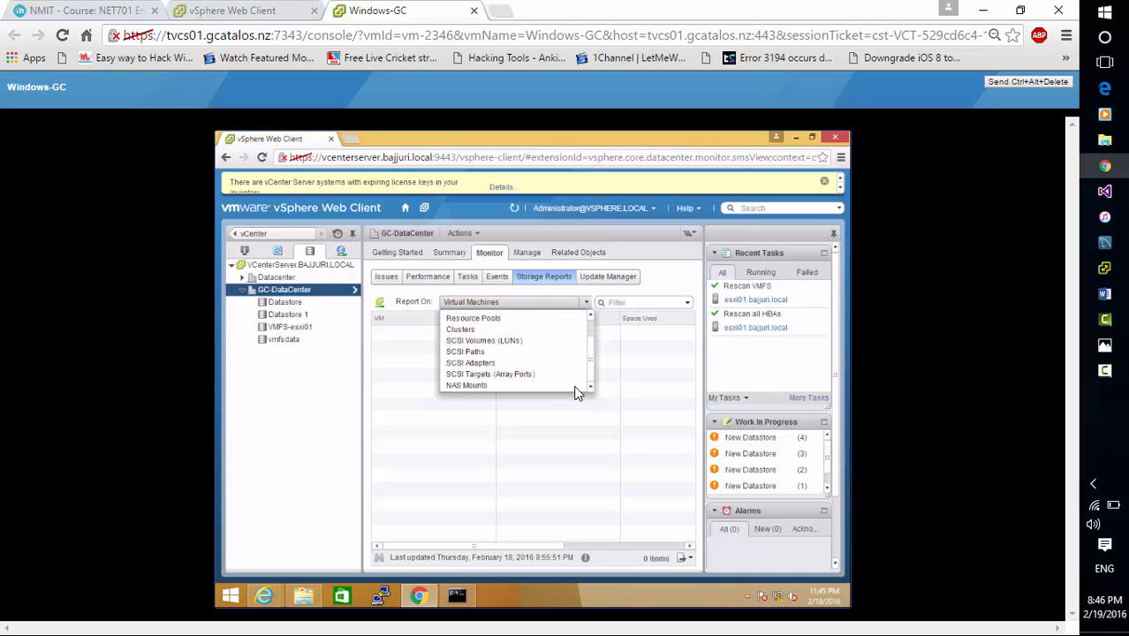
{"action": "left_click", "coordinate": [565, 386]}
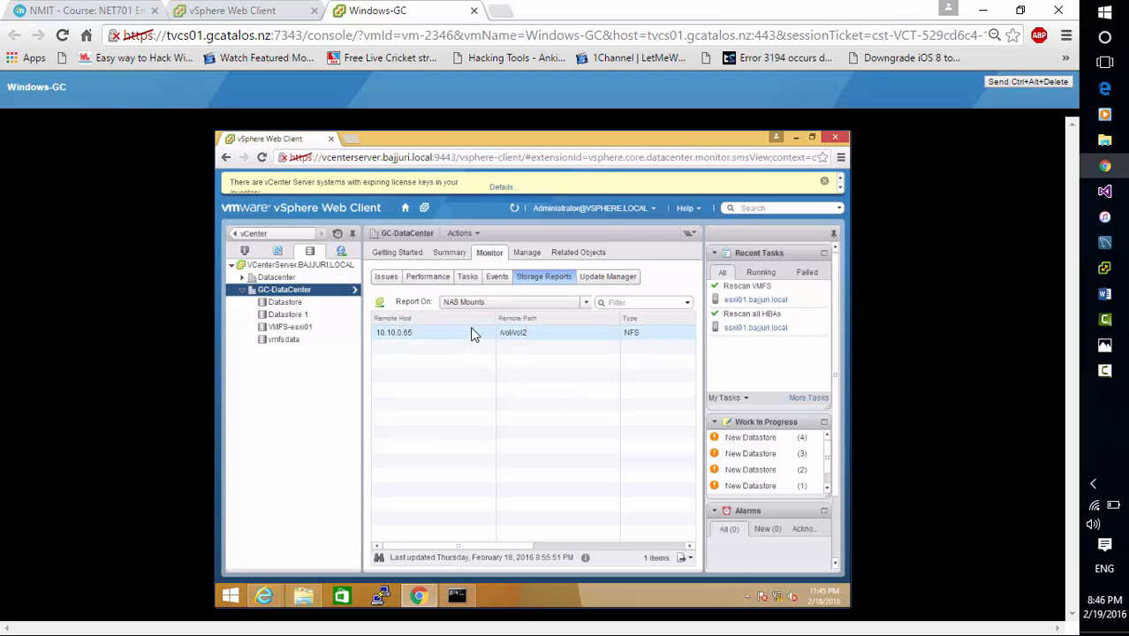
{"action": "left_click", "coordinate": [380, 304]}
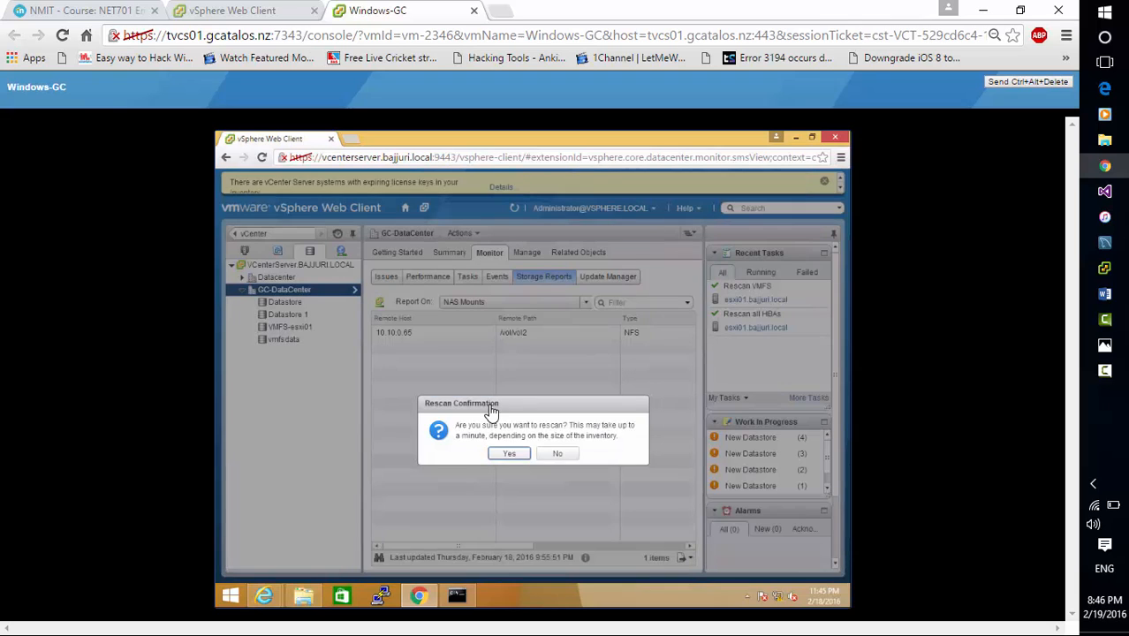
{"action": "left_click", "coordinate": [511, 454]}
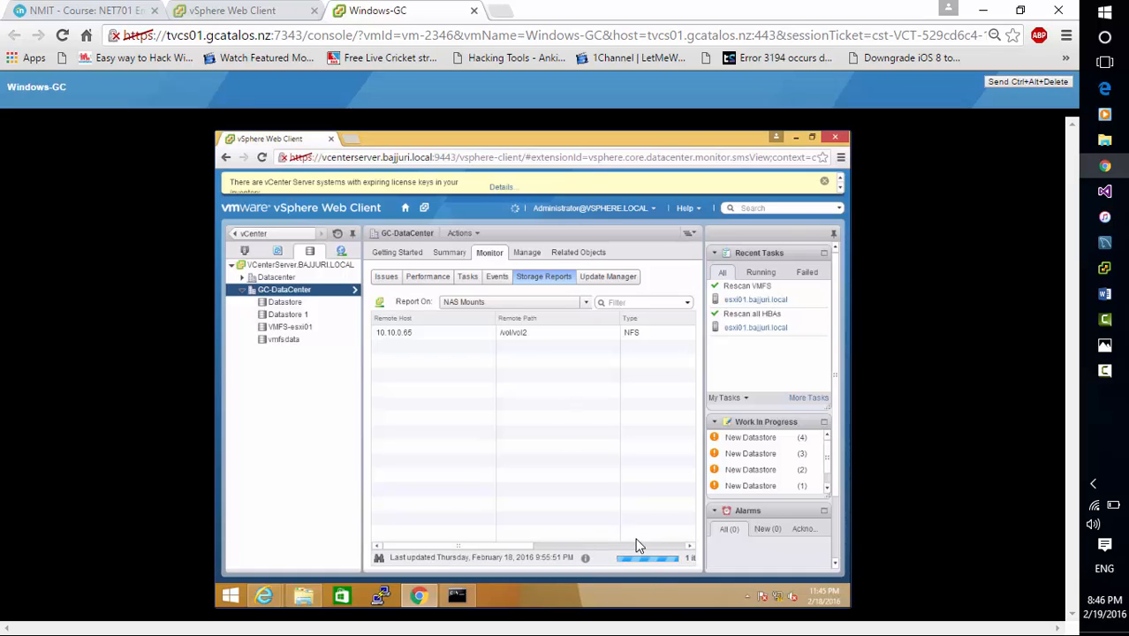
{"action": "left_click", "coordinate": [1105, 371]}
{"action": "left_click", "coordinate": [1048, 566]}
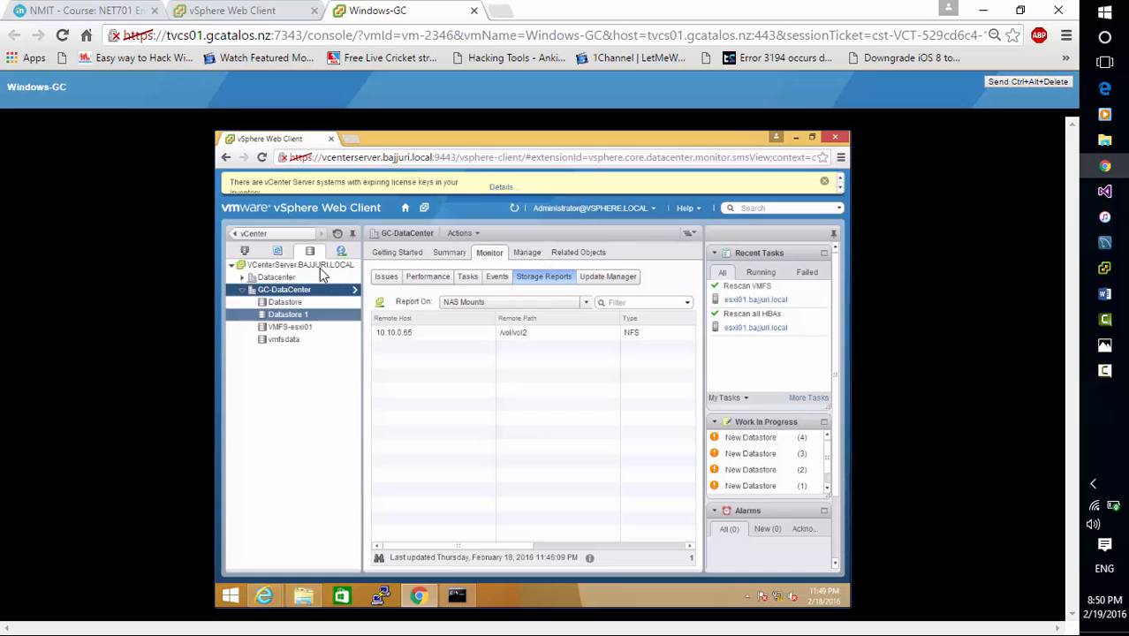
View the summary of the datastore named Datastore, and go to the vCenter inventory list of datastores
{"action": "left_click", "coordinate": [327, 303]}
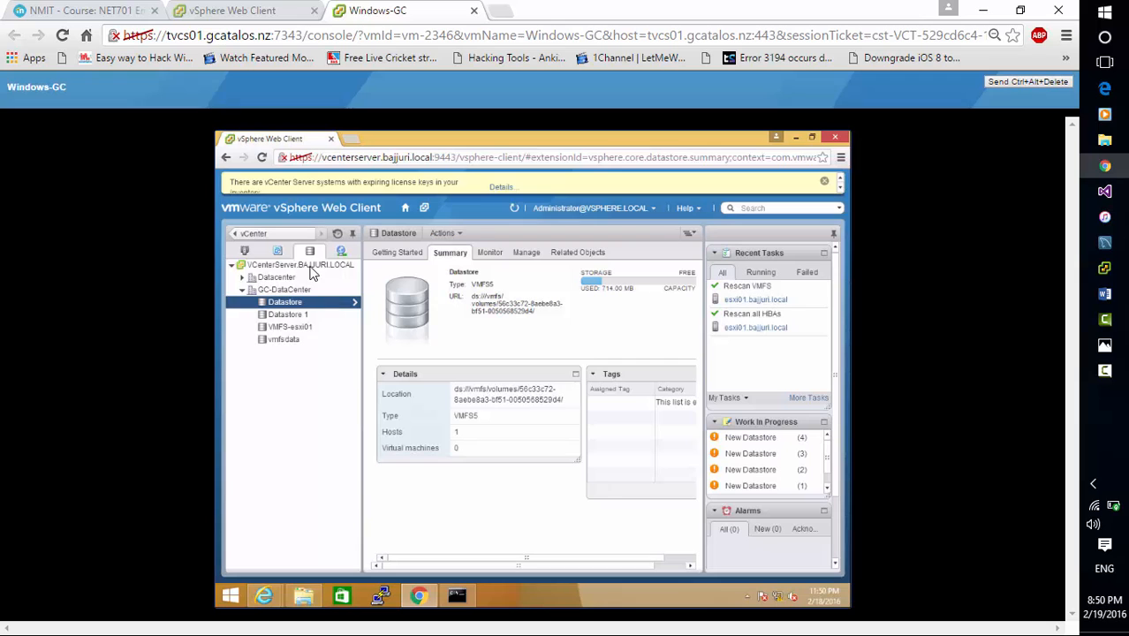
{"action": "left_click", "coordinate": [252, 233]}
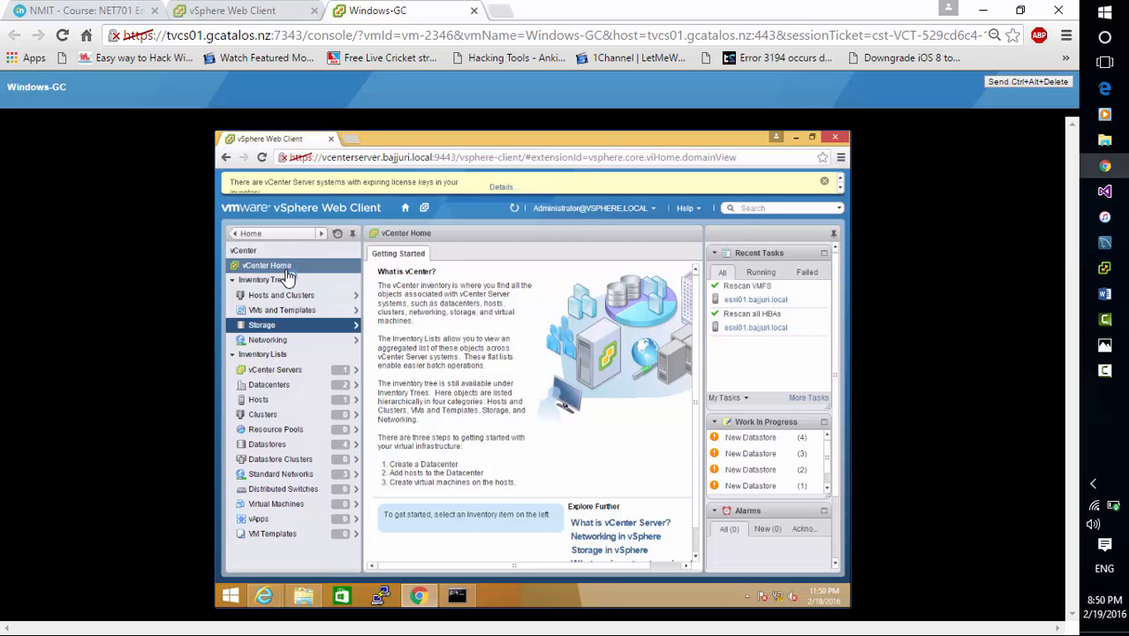
{"action": "left_click", "coordinate": [303, 443]}
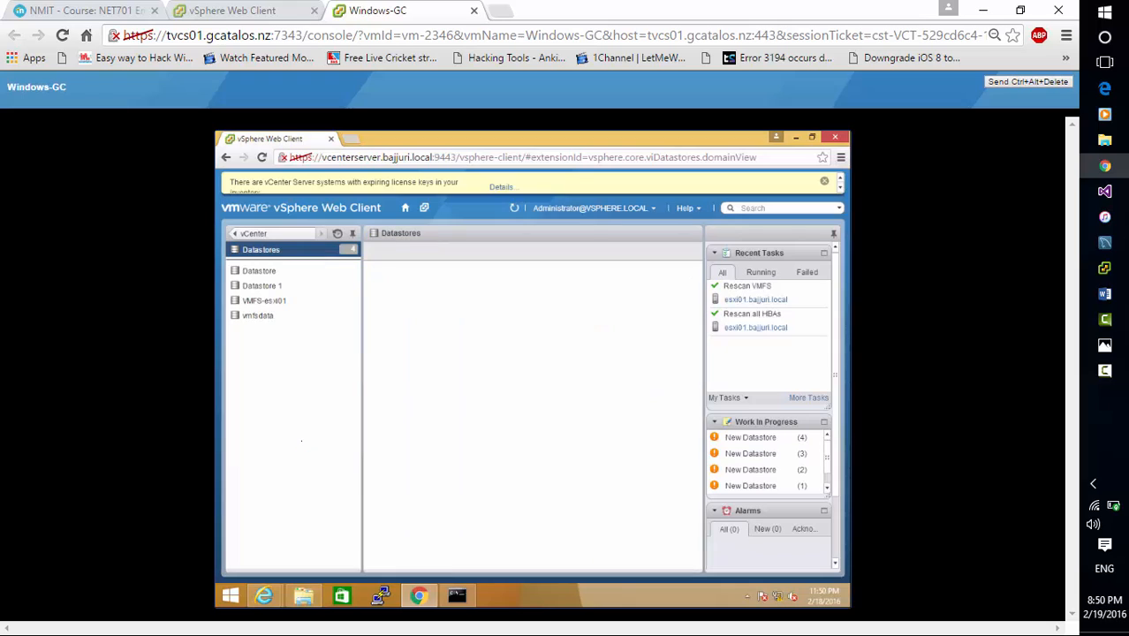
Start renaming the datastore named Datastore, and cancel the renaming
{"action": "left_click", "coordinate": [284, 277]}
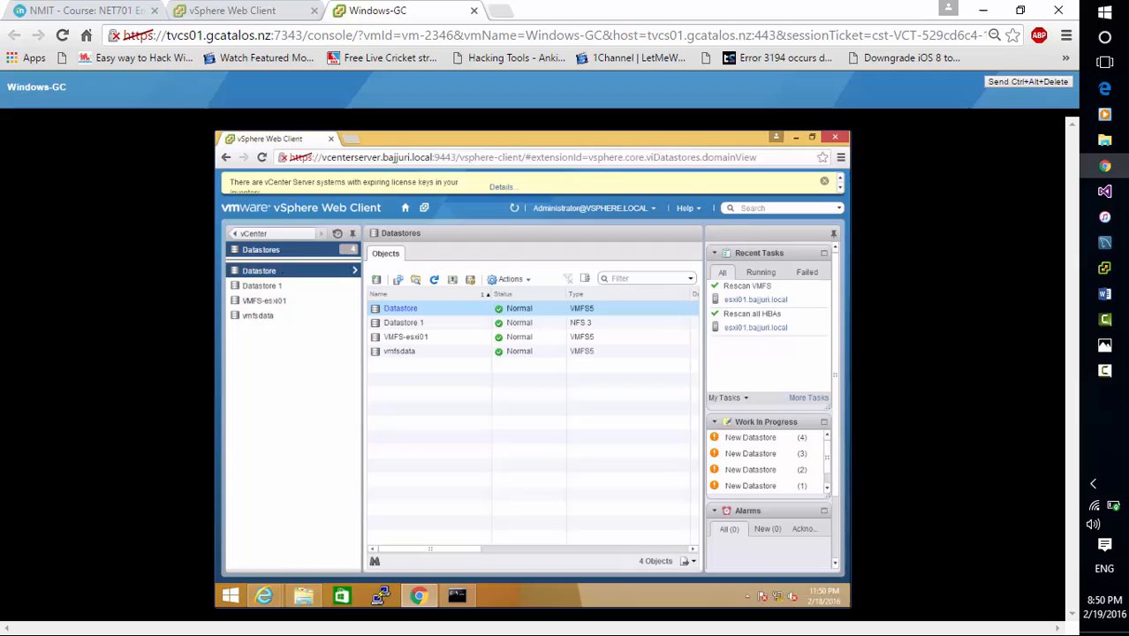
{"action": "right_click", "coordinate": [284, 277]}
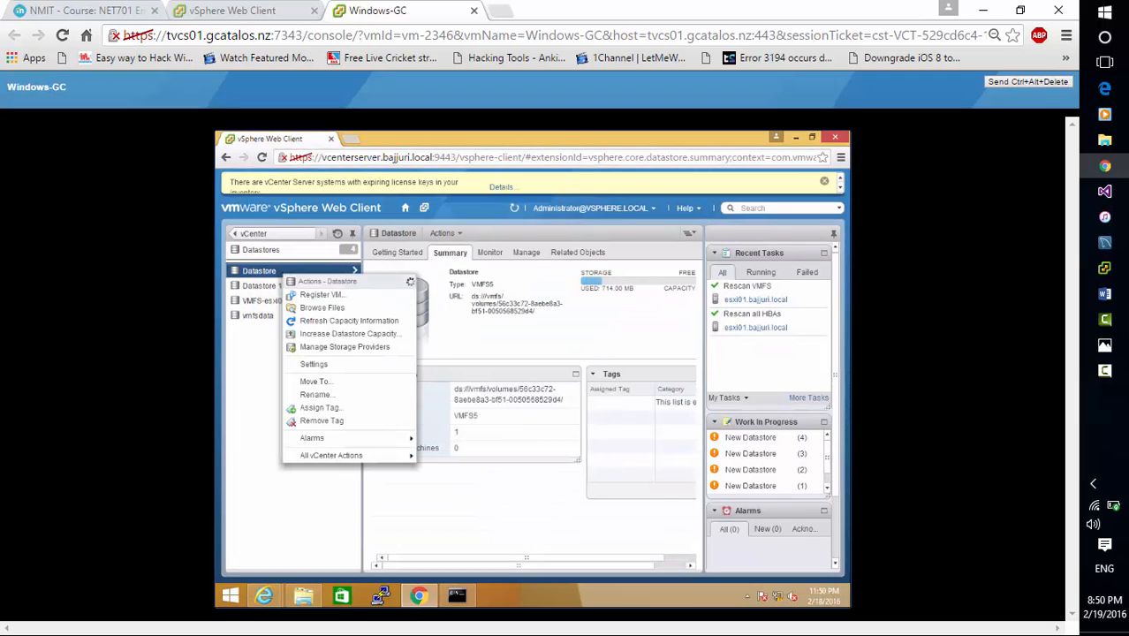
{"action": "left_click", "coordinate": [348, 399]}
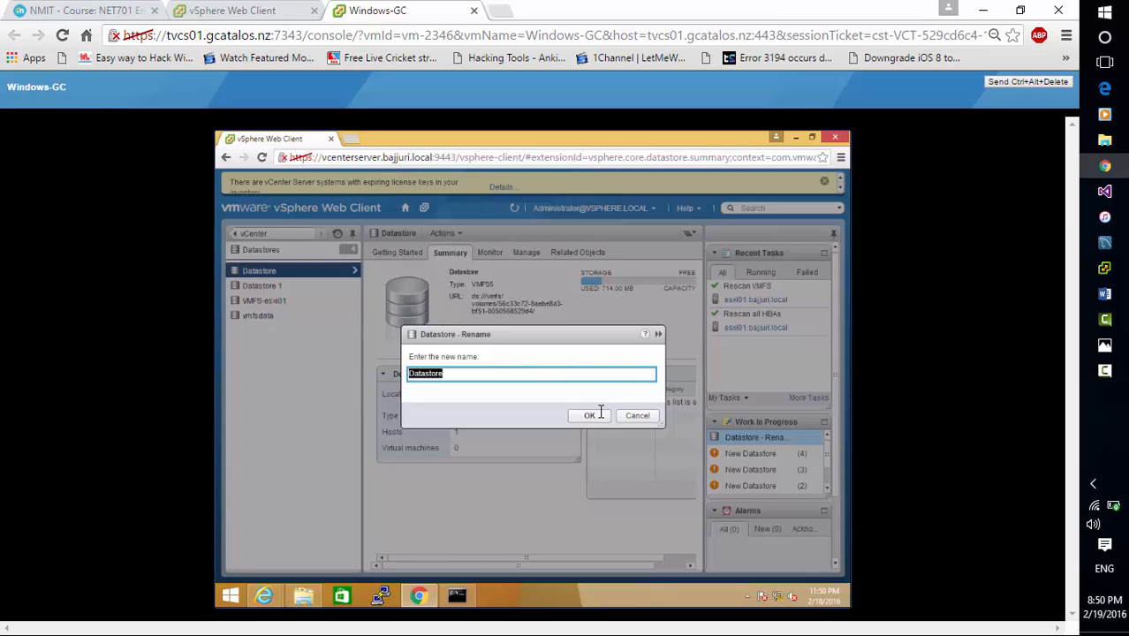
{"action": "type", "text": "esxi0"}
{"action": "left_click", "coordinate": [634, 413]}
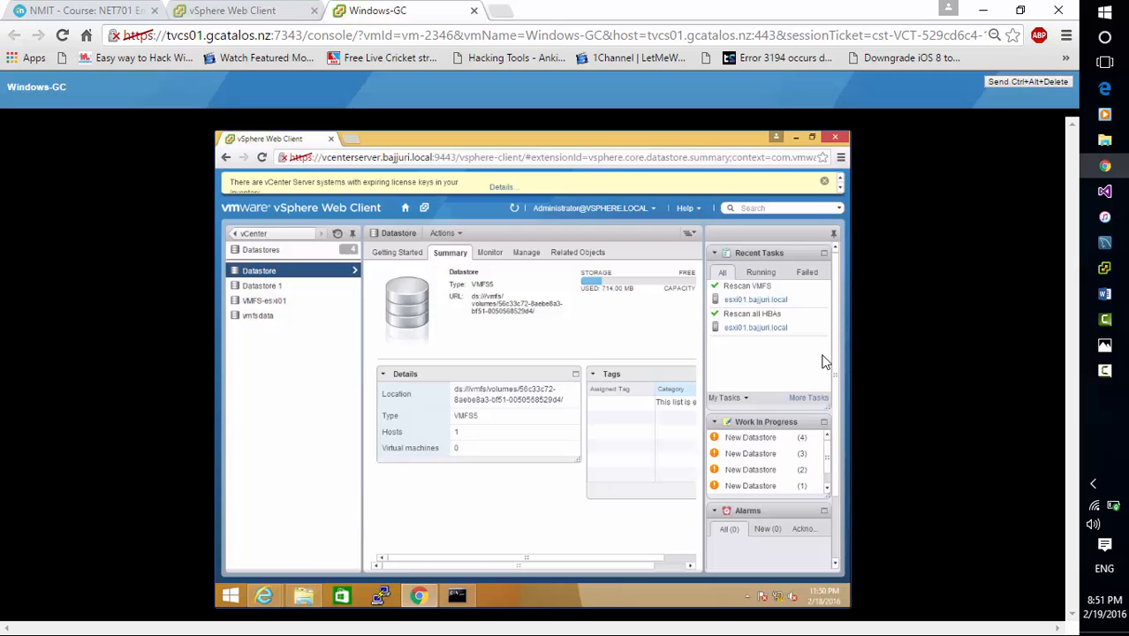
{"action": "left_click", "coordinate": [1104, 370]}
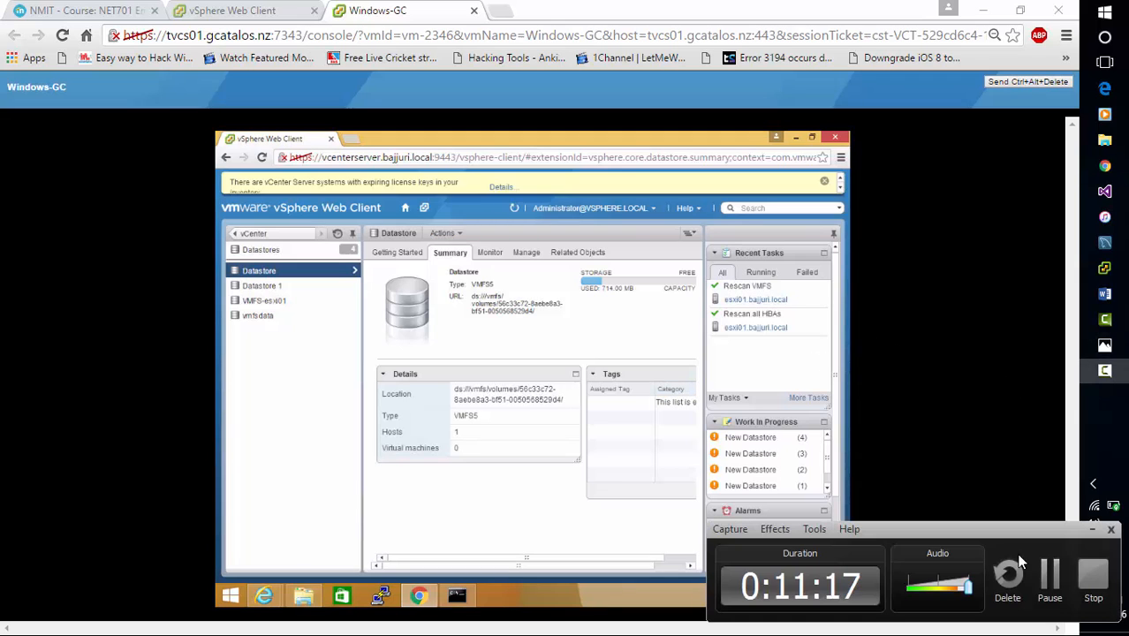
{"action": "left_click", "coordinate": [1053, 573]}
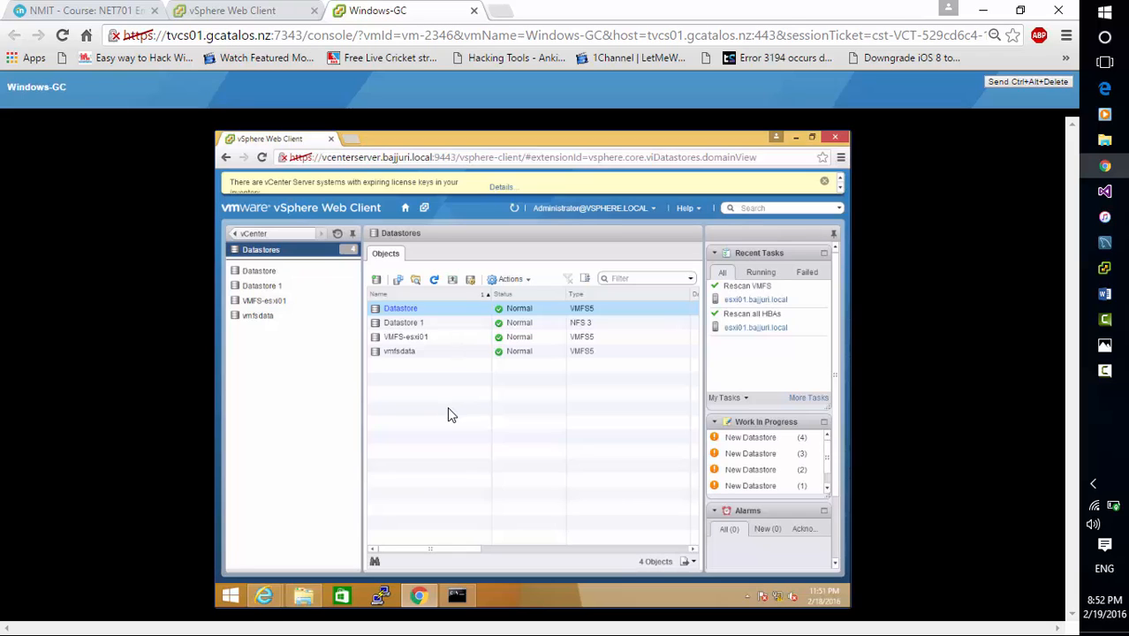
Go to the vCenter Hosts and Clusters inventory and show the storage management settings of esxi01
{"action": "left_click", "coordinate": [301, 235]}
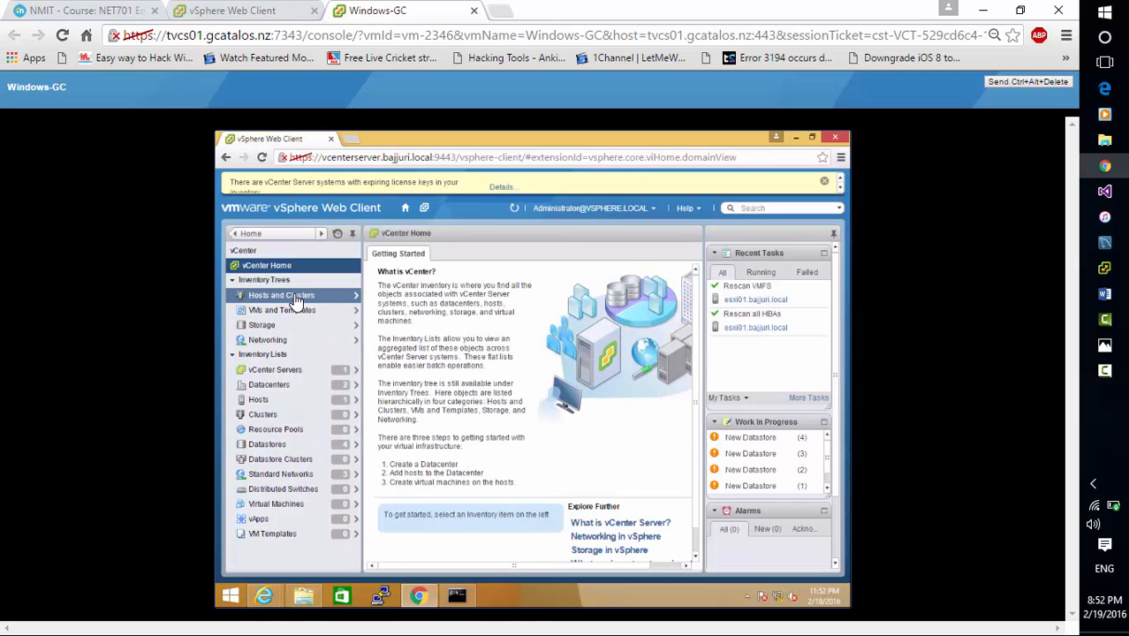
{"action": "left_click", "coordinate": [281, 295]}
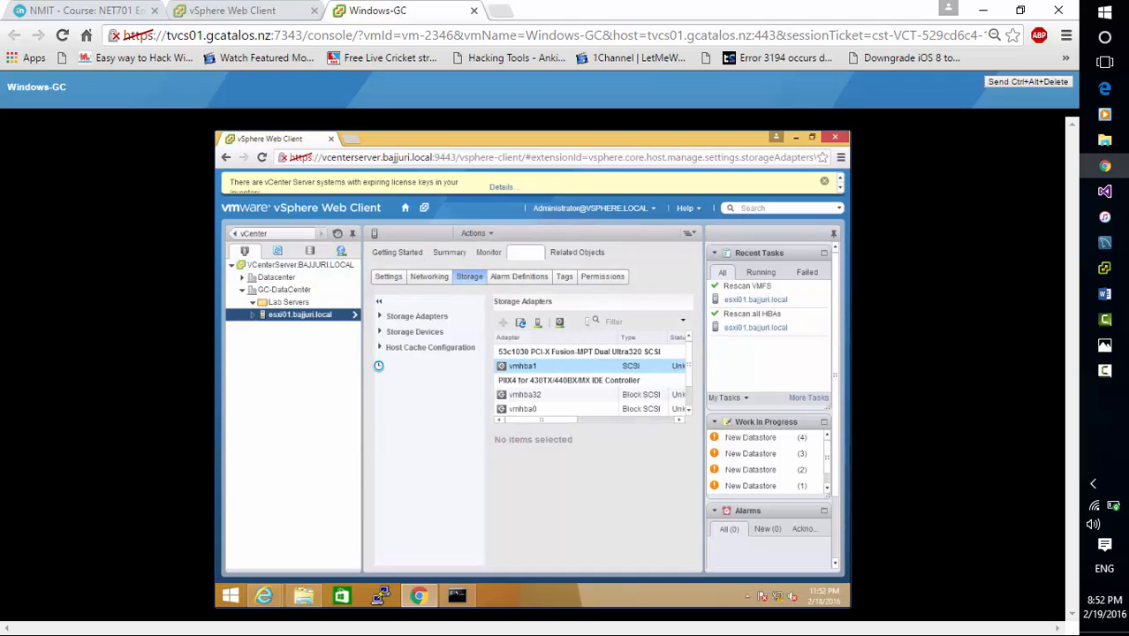
{"action": "left_click", "coordinate": [304, 302]}
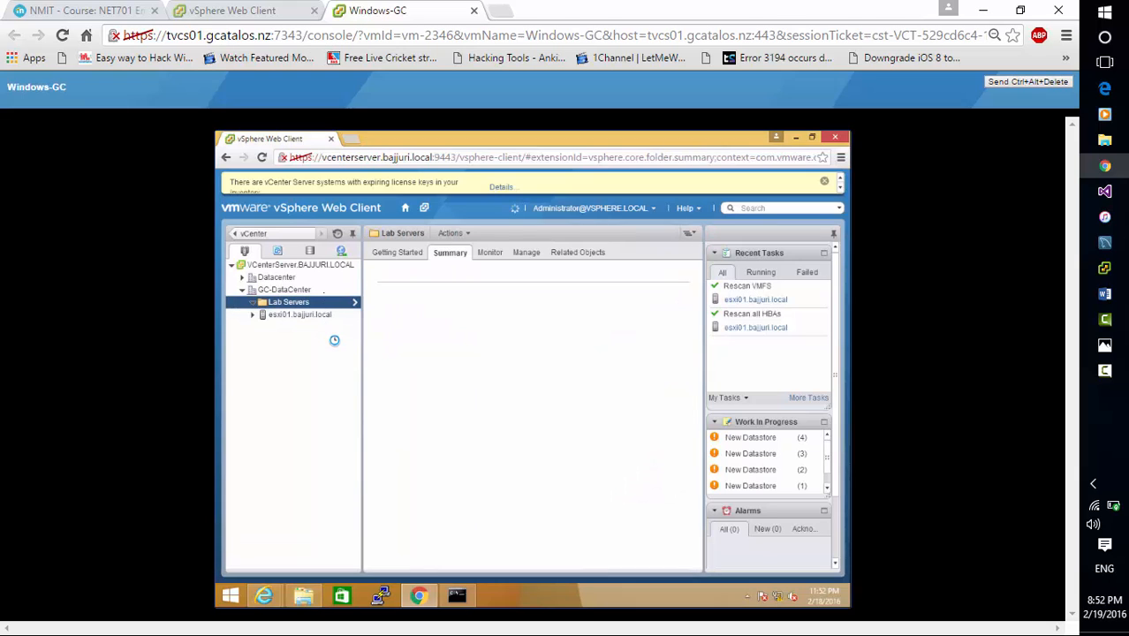
{"action": "left_click", "coordinate": [329, 318]}
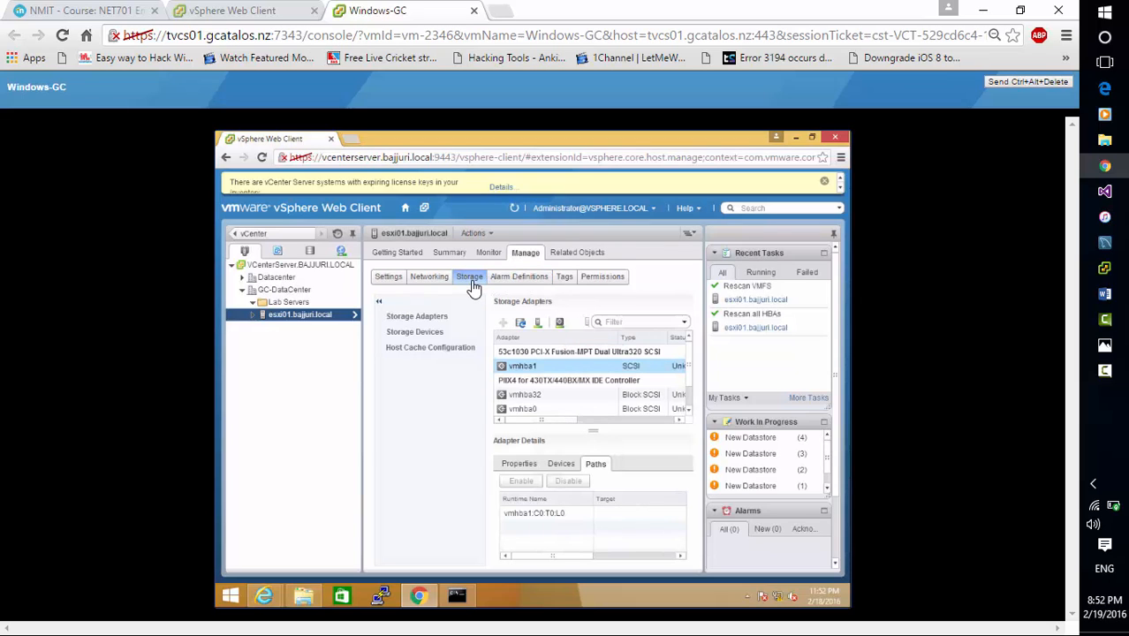
Examine the paths of the iSCSI adapter vmhba33, selecting vmhba33:C0:T0:L1, and return to the vCenter home
{"action": "left_click", "coordinate": [435, 320]}
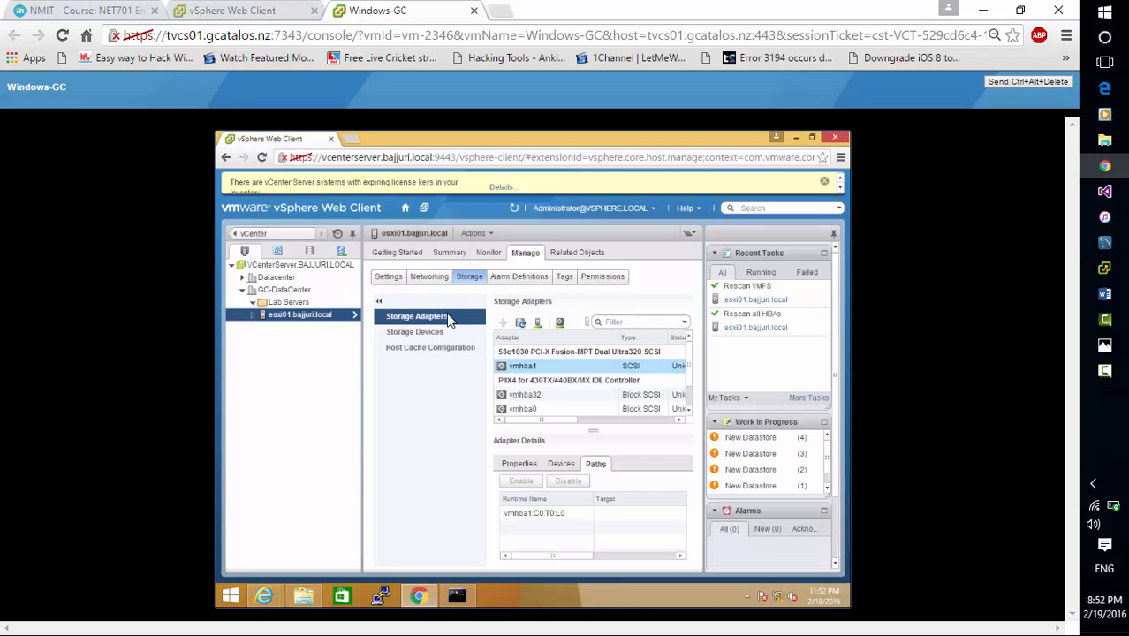
{"action": "left_click", "coordinate": [691, 411]}
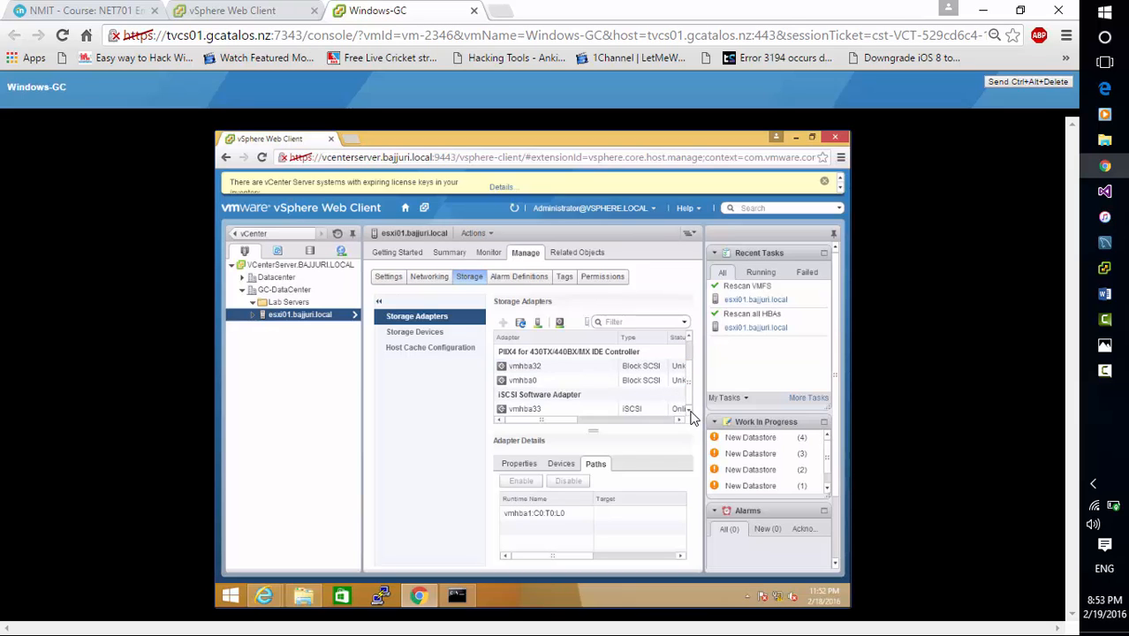
{"action": "left_click", "coordinate": [616, 410]}
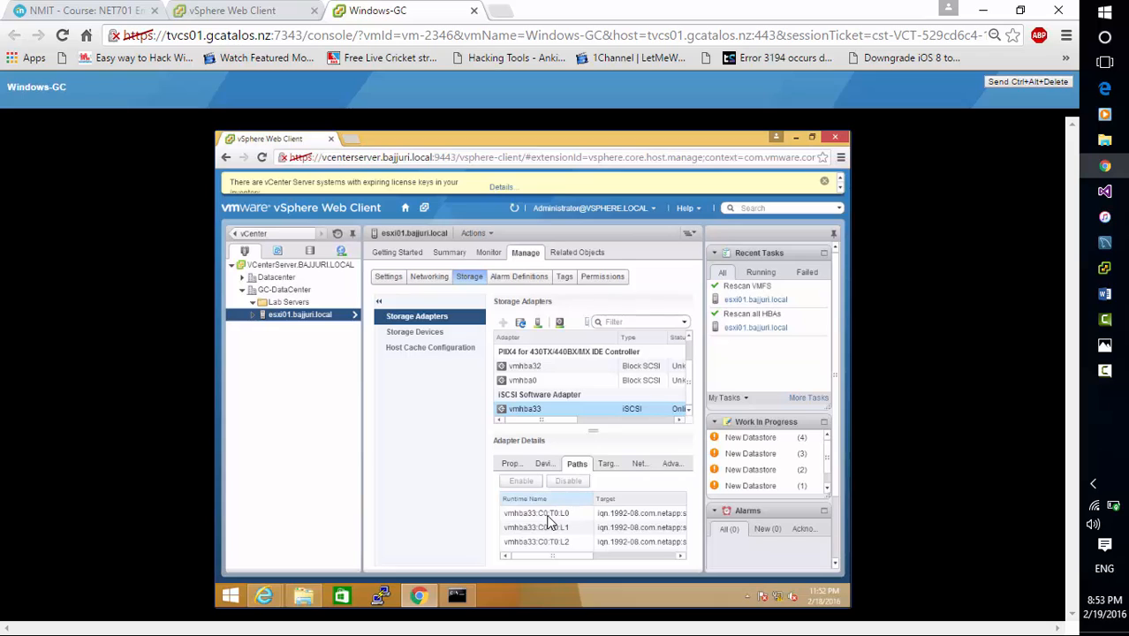
{"action": "left_click", "coordinate": [543, 527]}
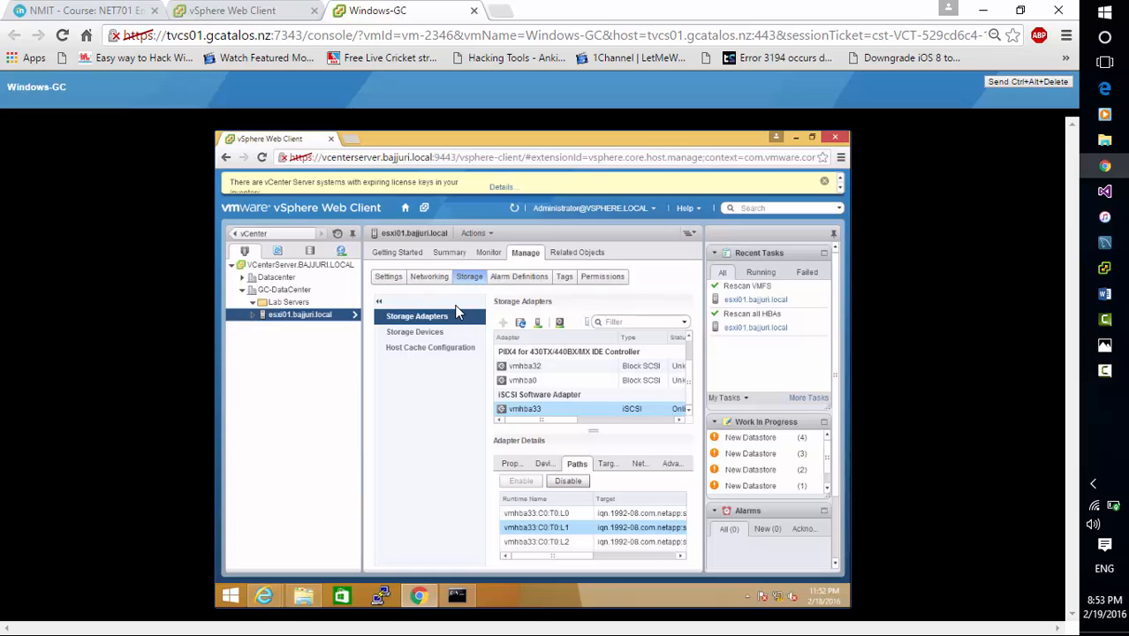
{"action": "left_click", "coordinate": [273, 235]}
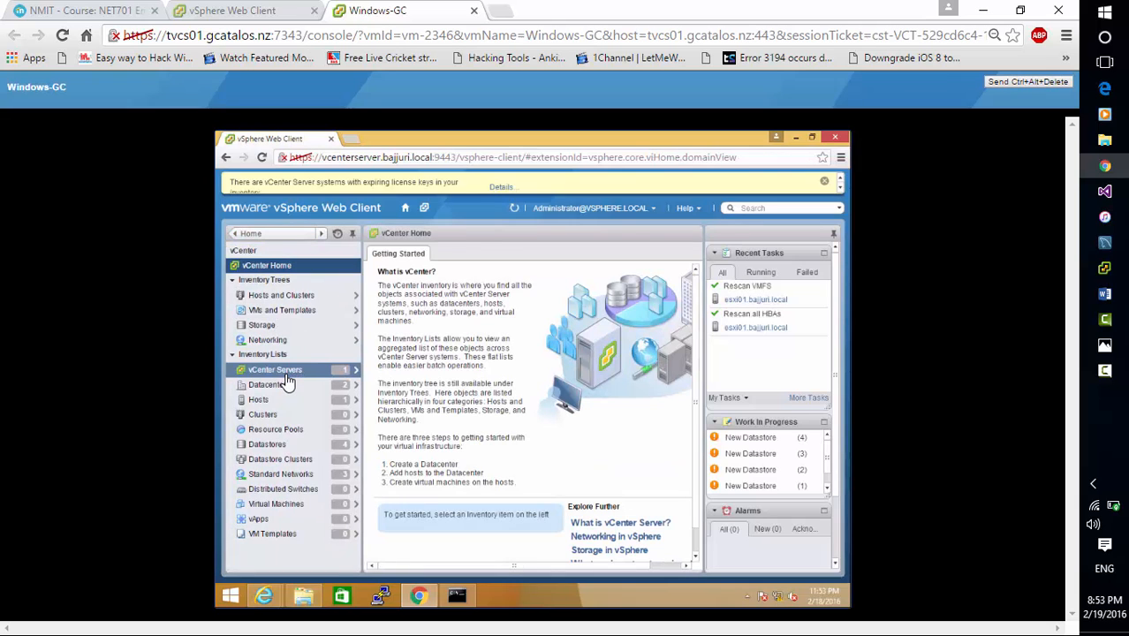
Go to the vCenter Hosts and Clusters inventory and show the storage adapters of esxi01
{"action": "left_click", "coordinate": [302, 300]}
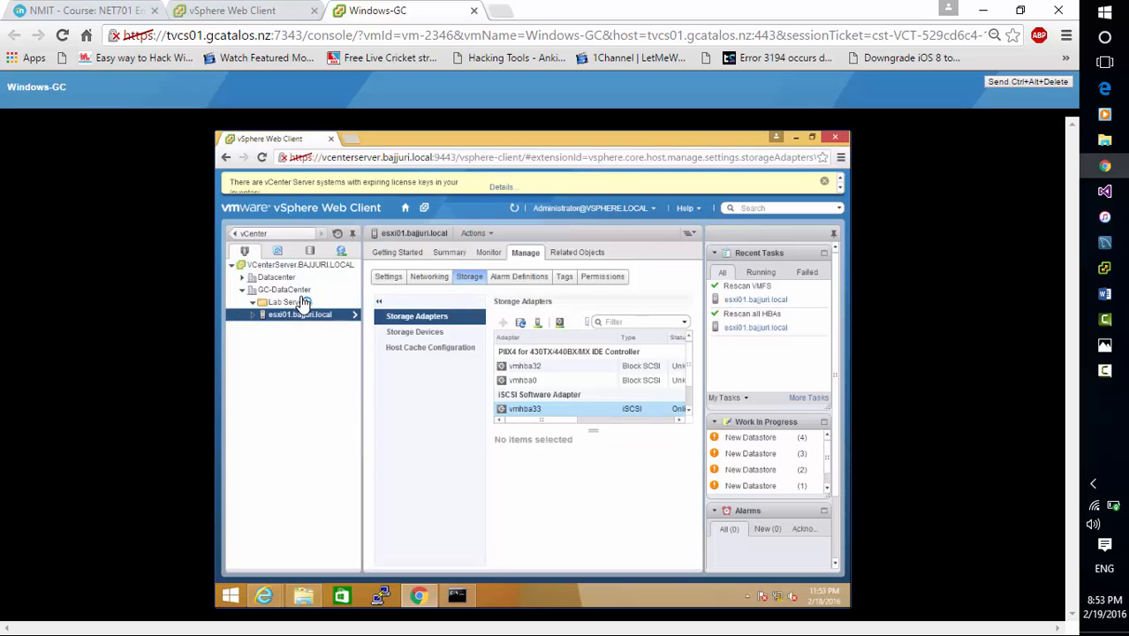
{"action": "left_click", "coordinate": [302, 296]}
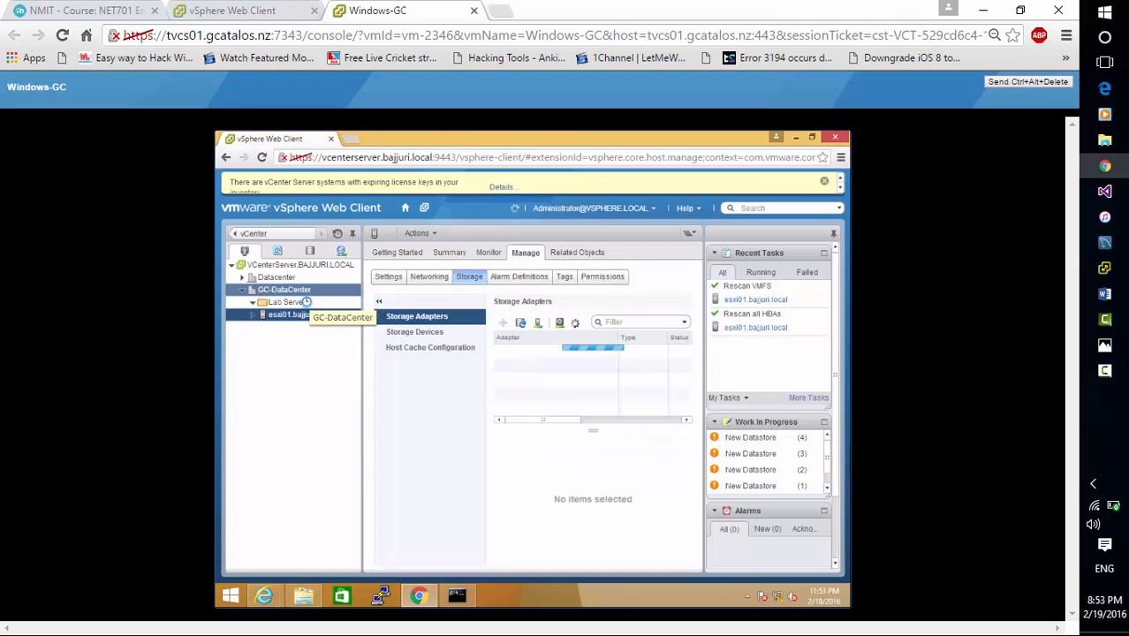
{"action": "left_click", "coordinate": [323, 315]}
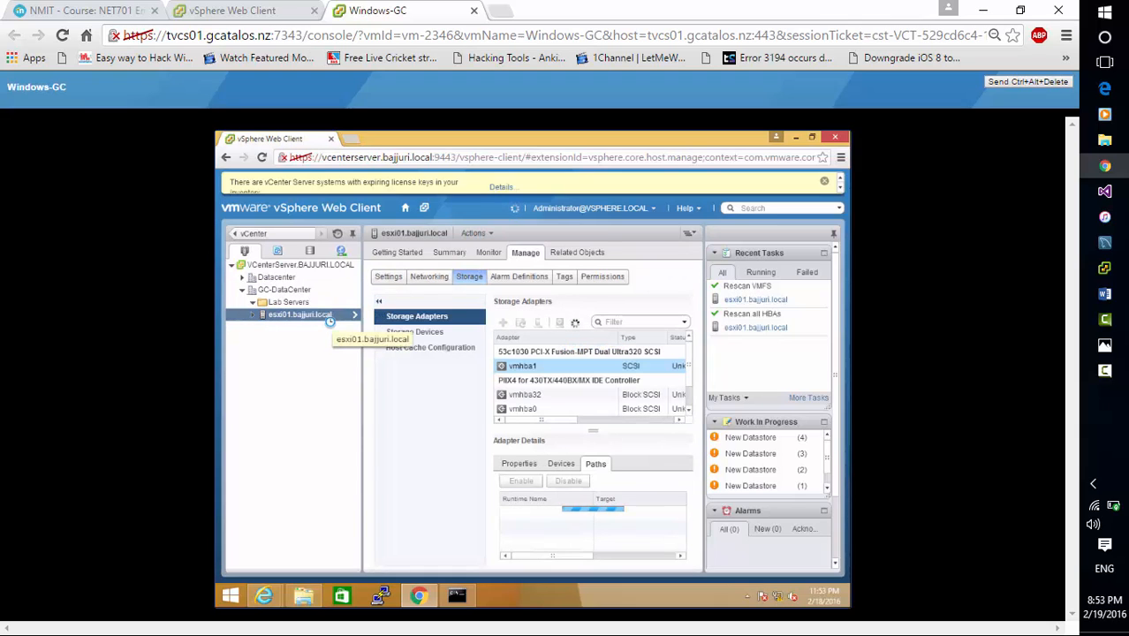
Try to create a VMFS datastore named Datastore 2 on esxi01 without selecting a disk, and cancel the wizard
{"action": "right_click", "coordinate": [323, 321]}
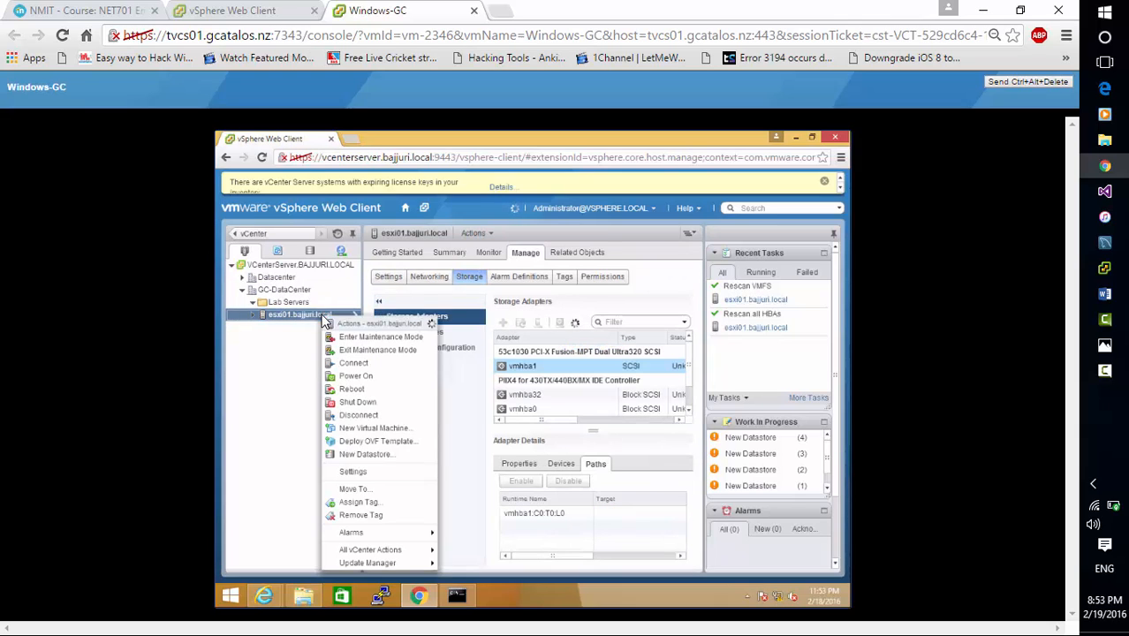
{"action": "left_click", "coordinate": [389, 456]}
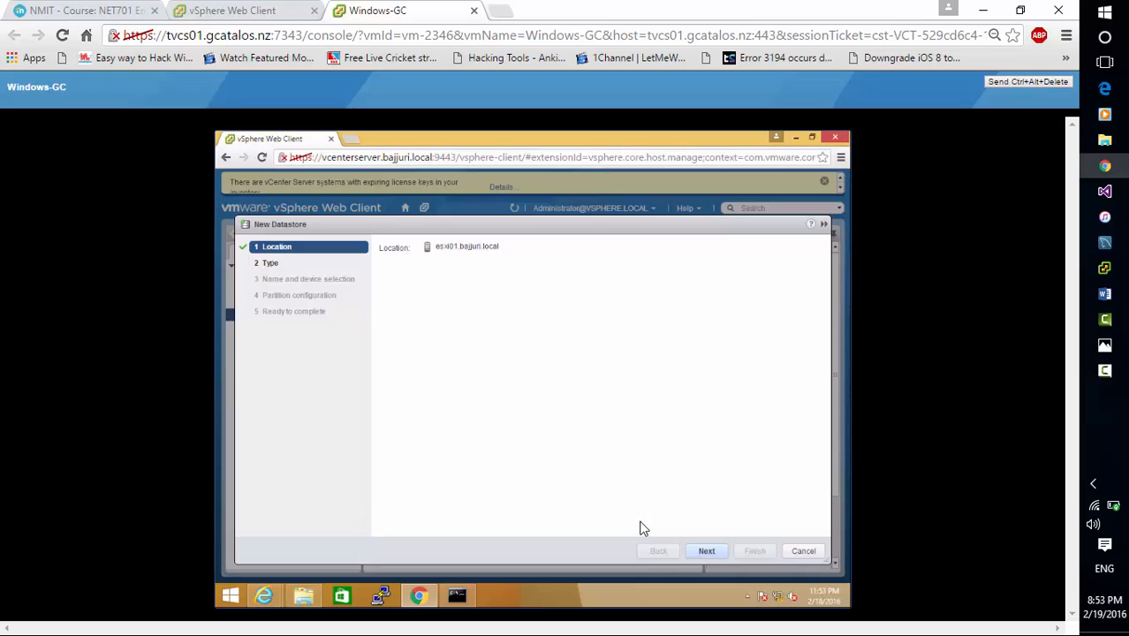
{"action": "left_click", "coordinate": [716, 552]}
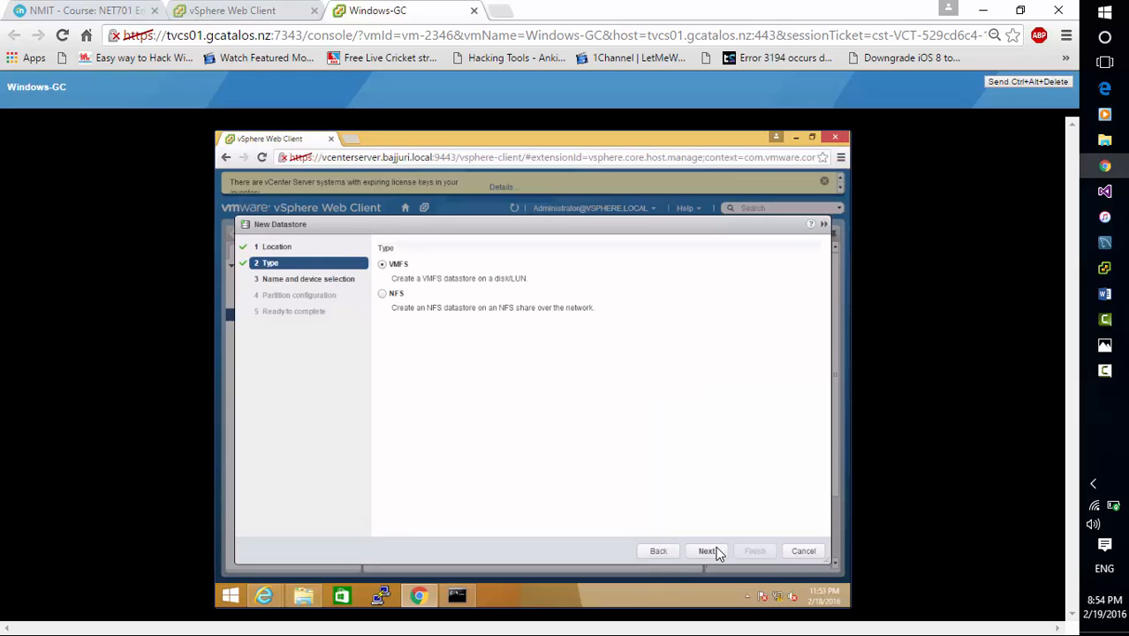
{"action": "left_click", "coordinate": [708, 551]}
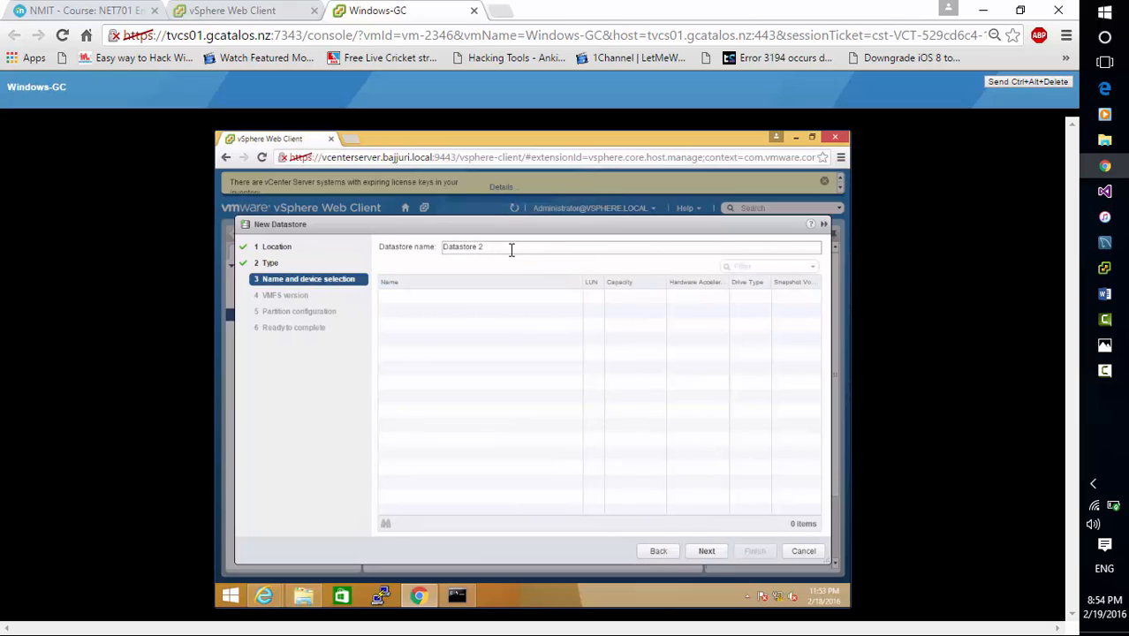
{"action": "left_click", "coordinate": [707, 551]}
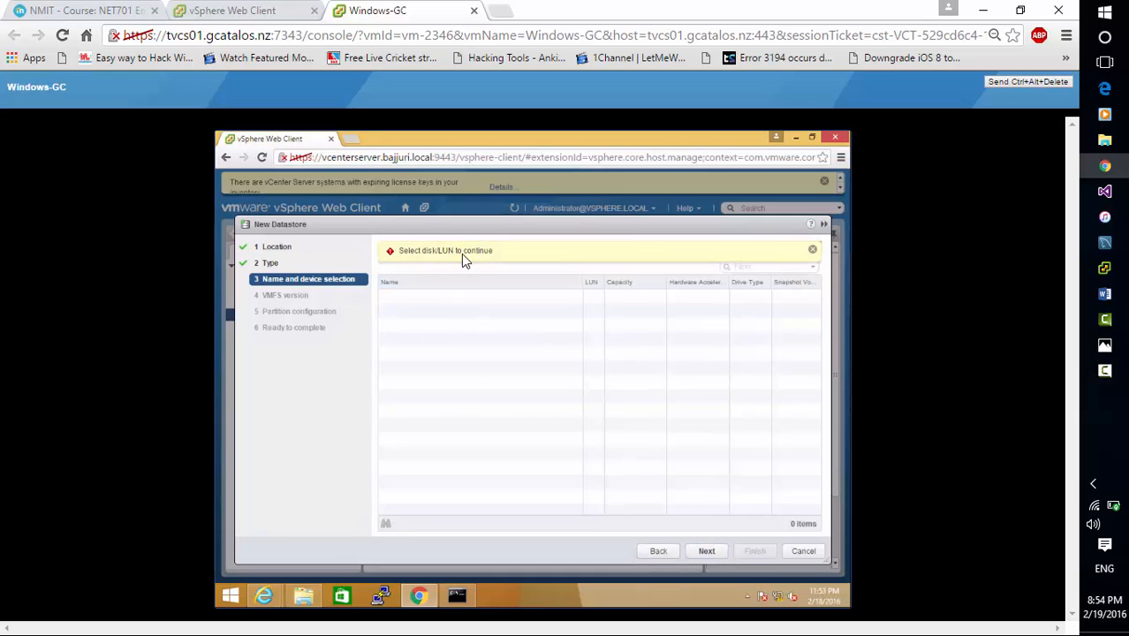
{"action": "left_click", "coordinate": [814, 250]}
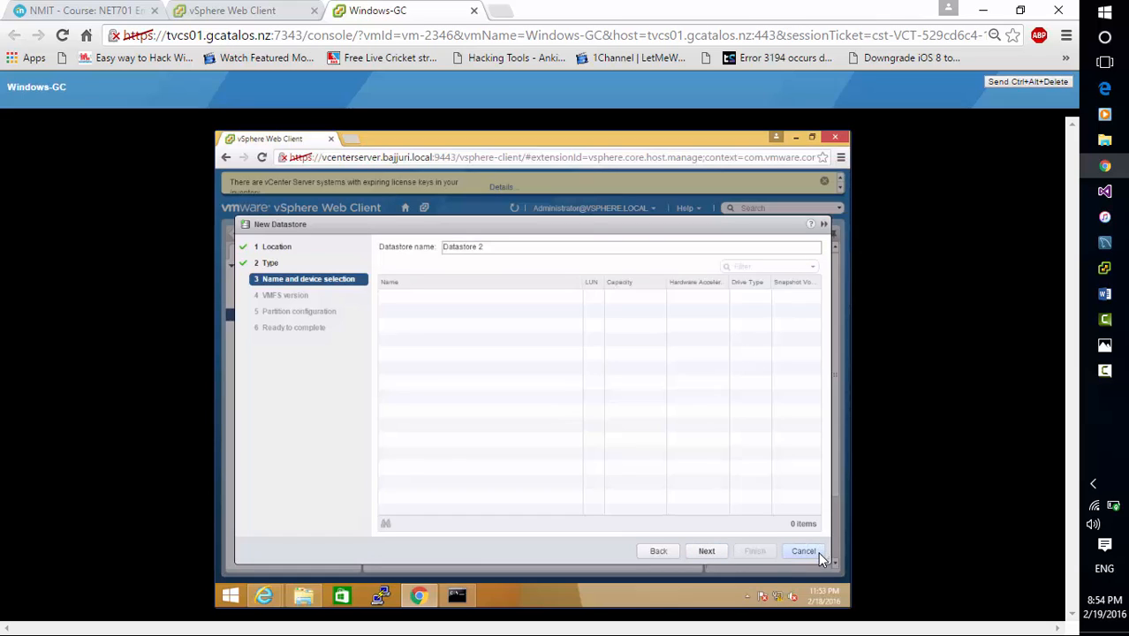
{"action": "left_click", "coordinate": [1110, 387]}
{"action": "left_click", "coordinate": [1054, 579]}
{"action": "left_click", "coordinate": [804, 548]}
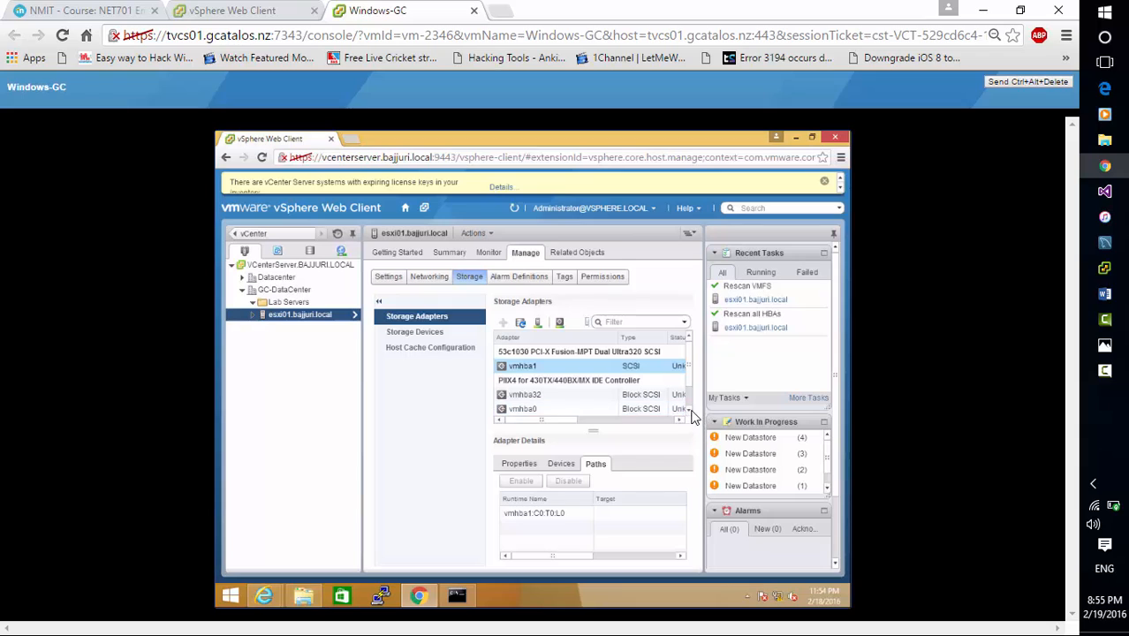
Show the paths of the iSCSI software adapter vmhba33 on esxi01
{"action": "scroll", "coordinate": [692, 416], "scroll_direction": "down", "scroll_amount": 2}
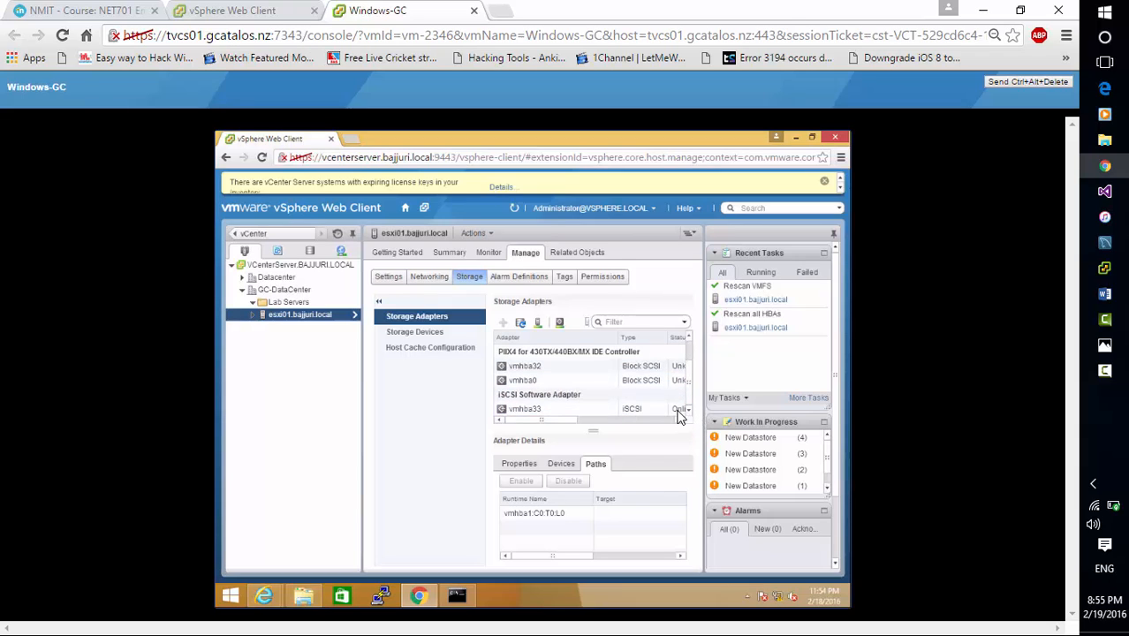
{"action": "left_click", "coordinate": [653, 408]}
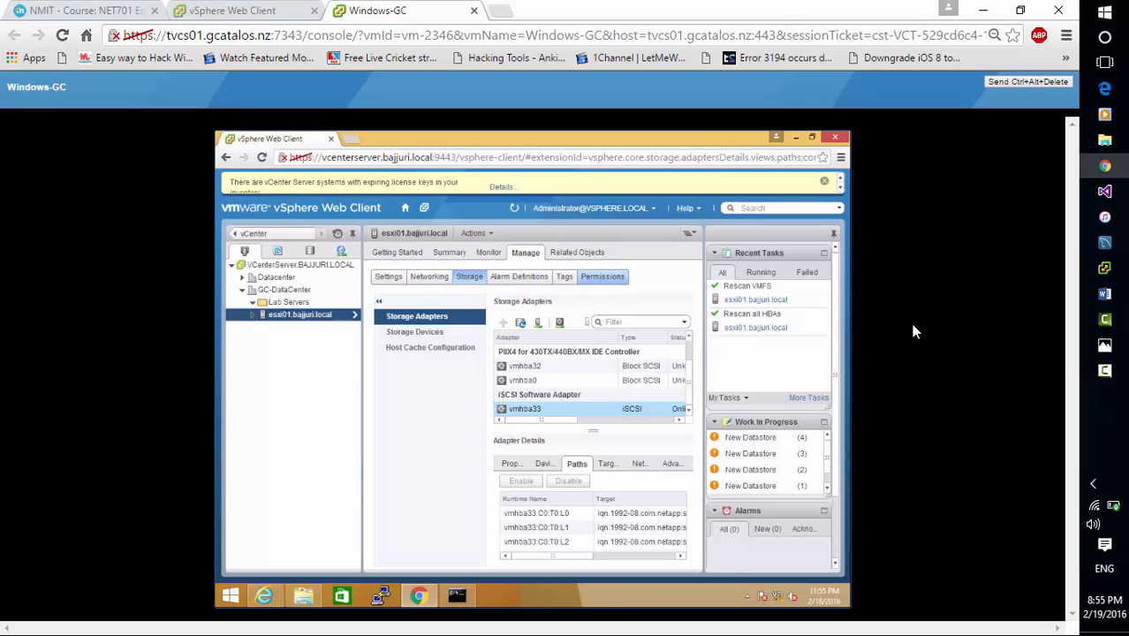
{"action": "left_click", "coordinate": [1113, 373]}
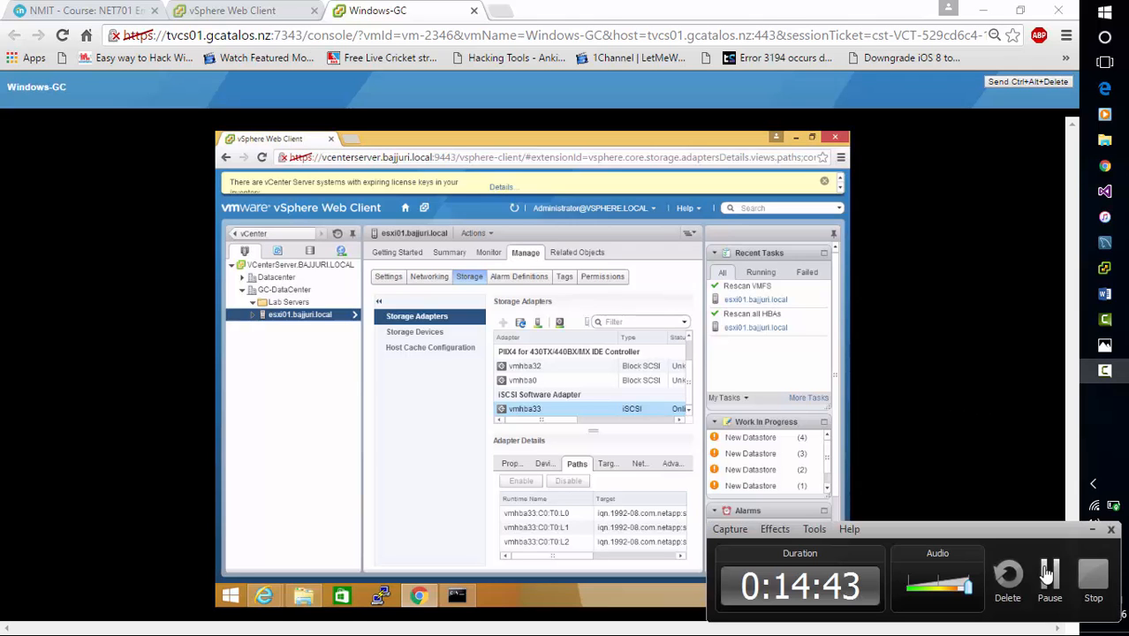
{"action": "left_click", "coordinate": [1048, 573]}
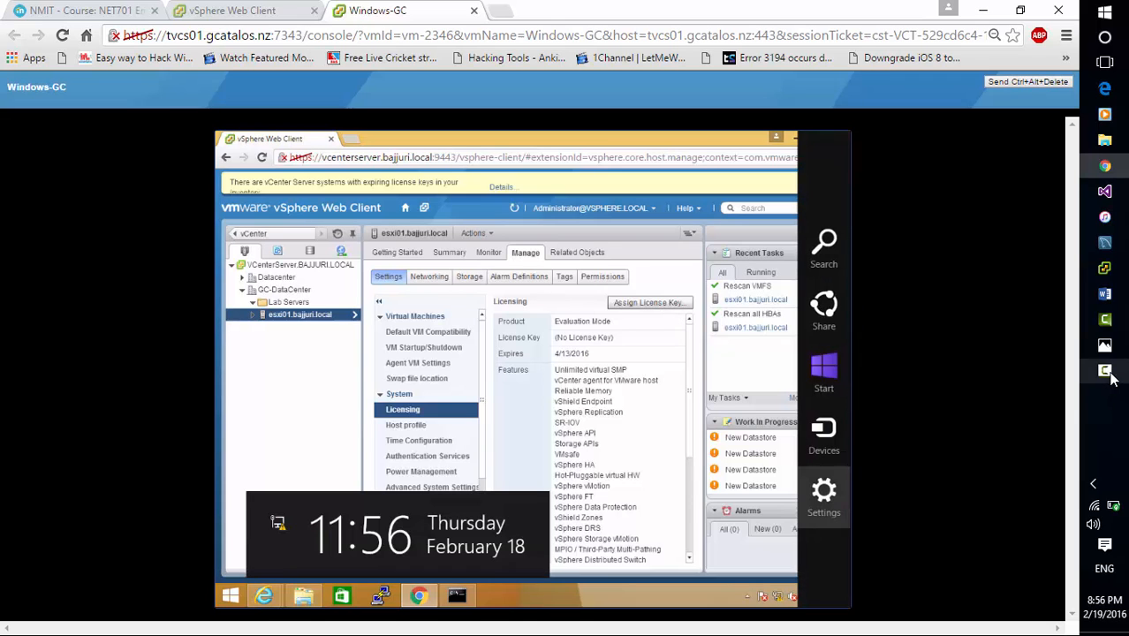
{"action": "left_click", "coordinate": [1106, 373]}
{"action": "left_click", "coordinate": [1048, 576]}
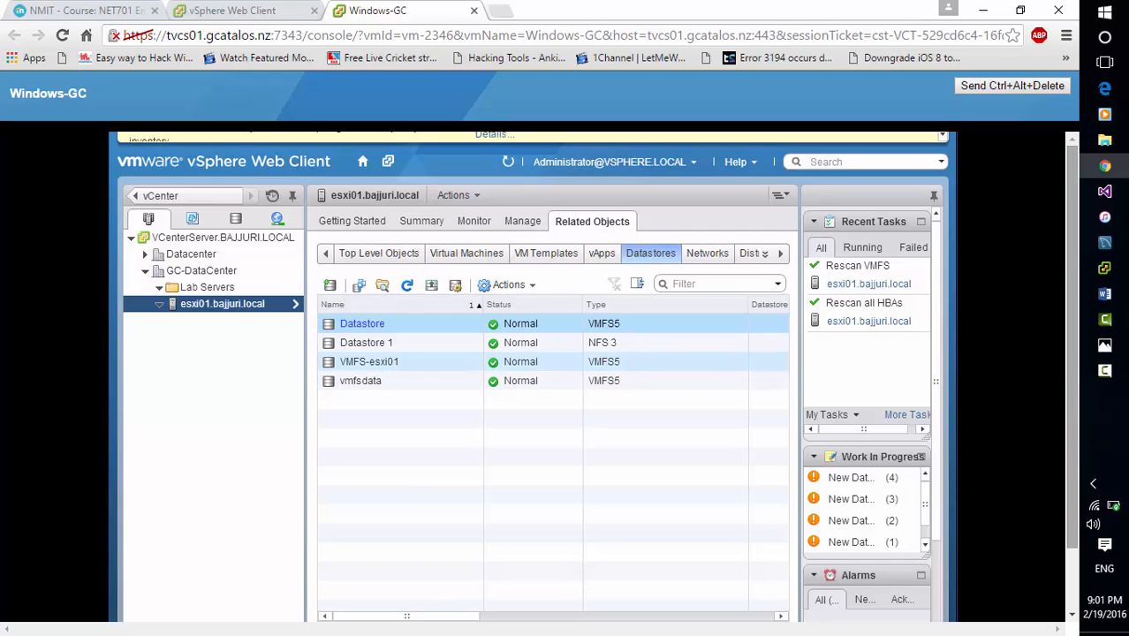
{"action": "left_click", "coordinate": [1109, 372]}
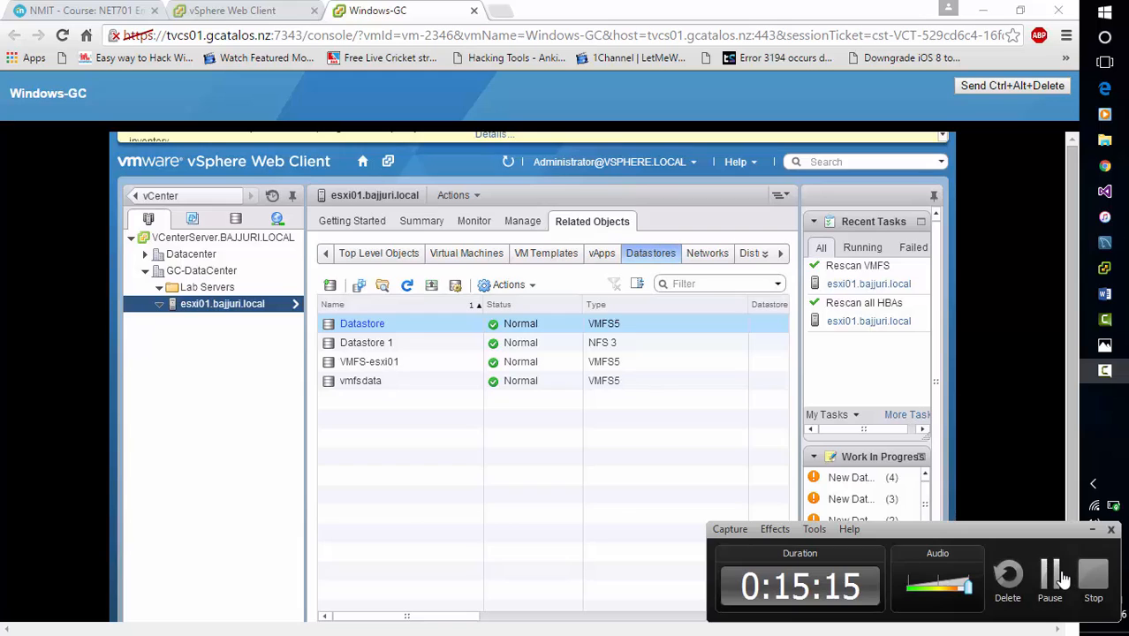
{"action": "left_click", "coordinate": [1050, 573]}
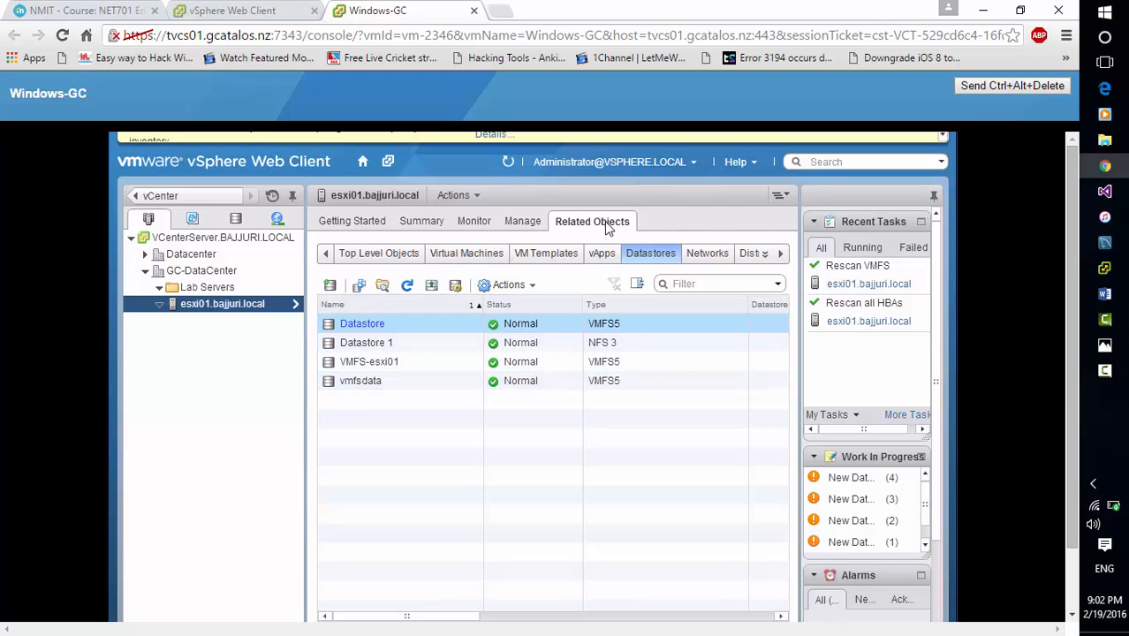
View the management settings of esxi01, dismissing the low-battery notice, and show the host's summary
{"action": "left_click", "coordinate": [522, 222]}
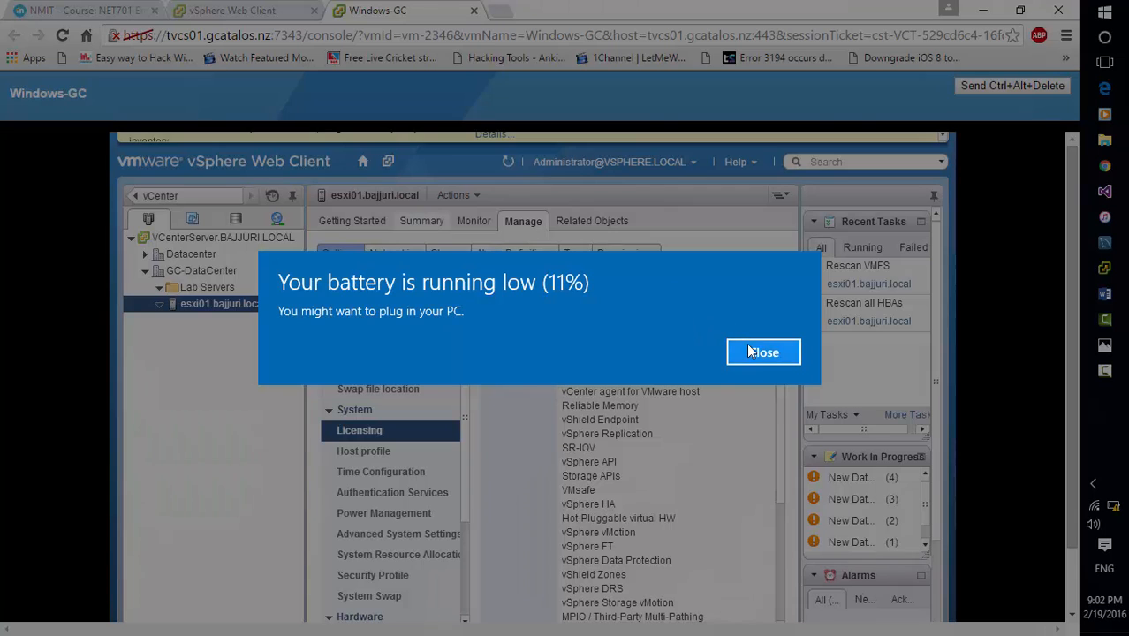
{"action": "left_click", "coordinate": [785, 351]}
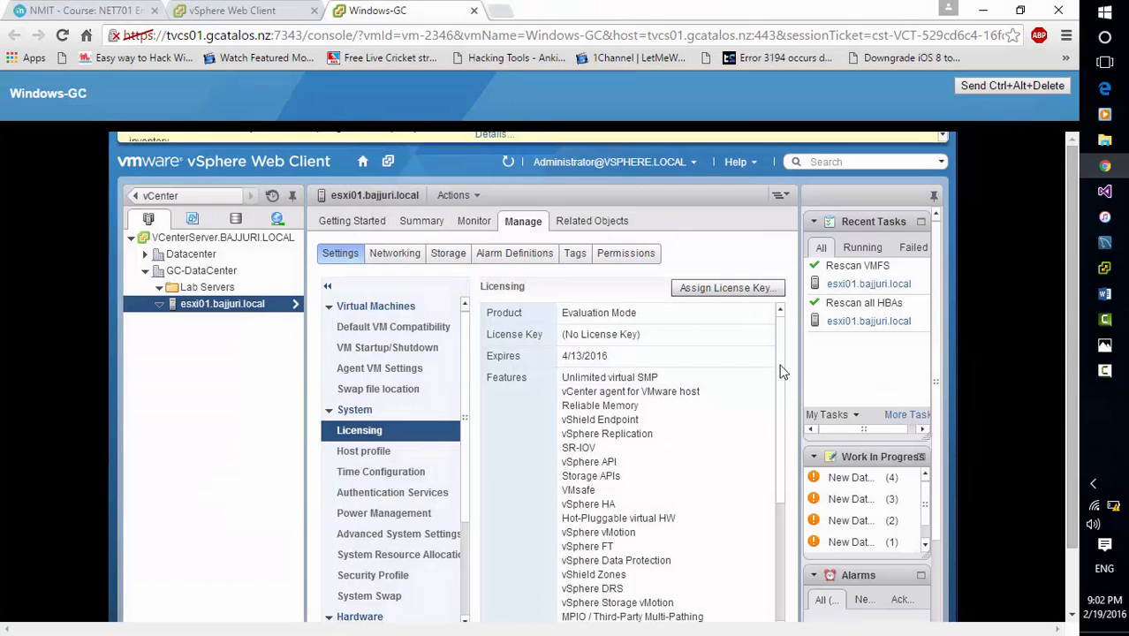
{"action": "left_click", "coordinate": [1105, 372]}
{"action": "left_click", "coordinate": [1052, 577]}
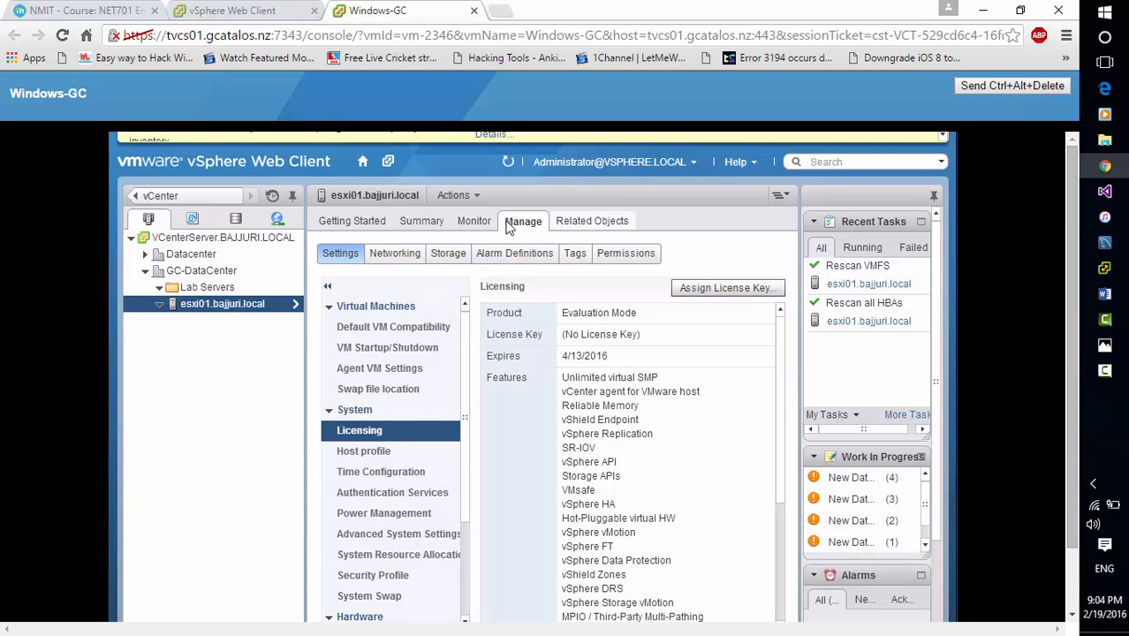
{"action": "left_click", "coordinate": [424, 222]}
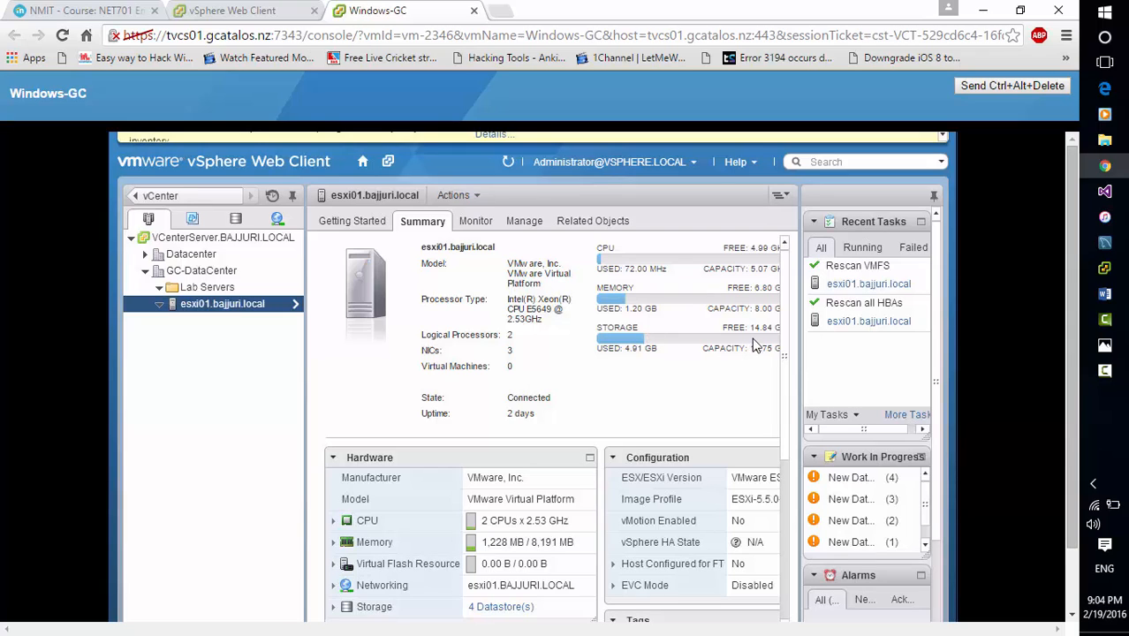
{"action": "left_click", "coordinate": [1105, 370]}
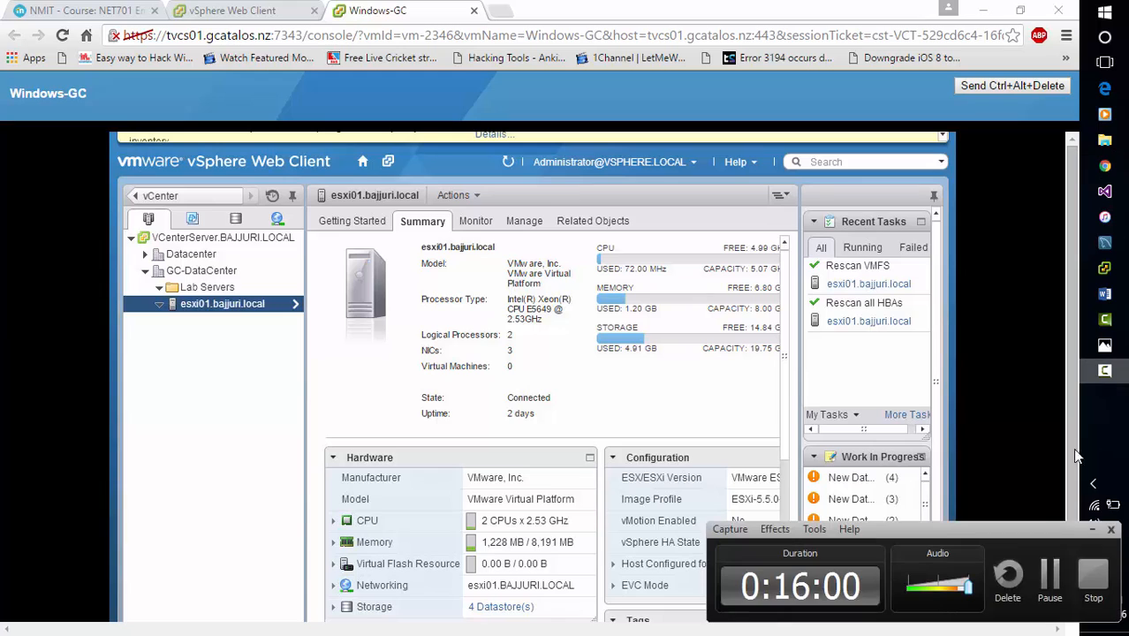
{"action": "left_click", "coordinate": [1048, 573]}
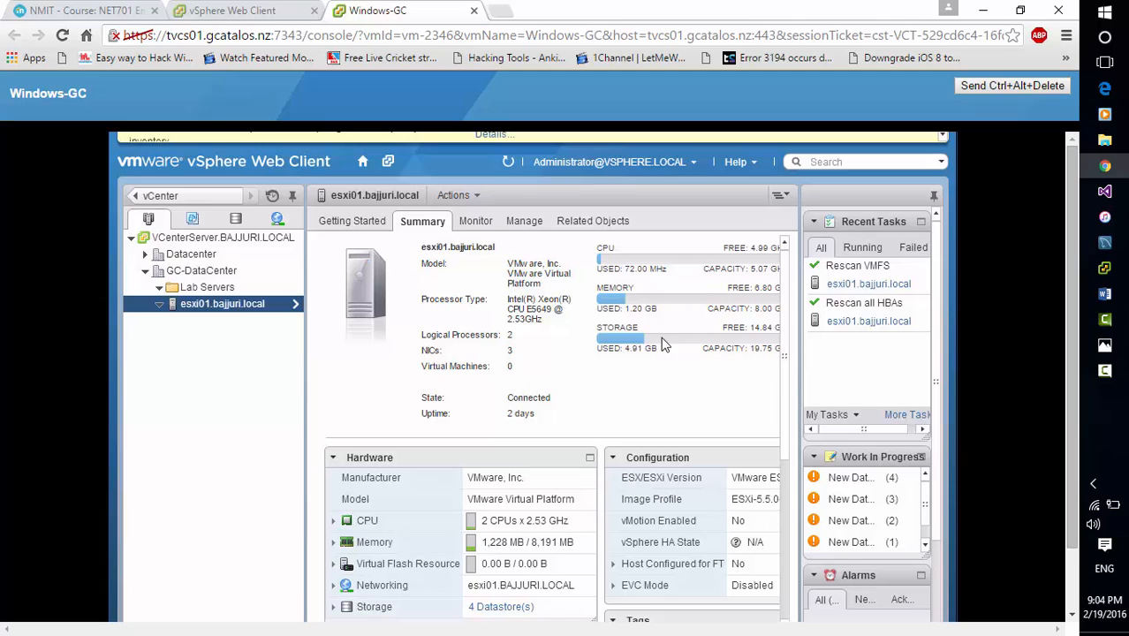
{"action": "left_click", "coordinate": [1117, 375]}
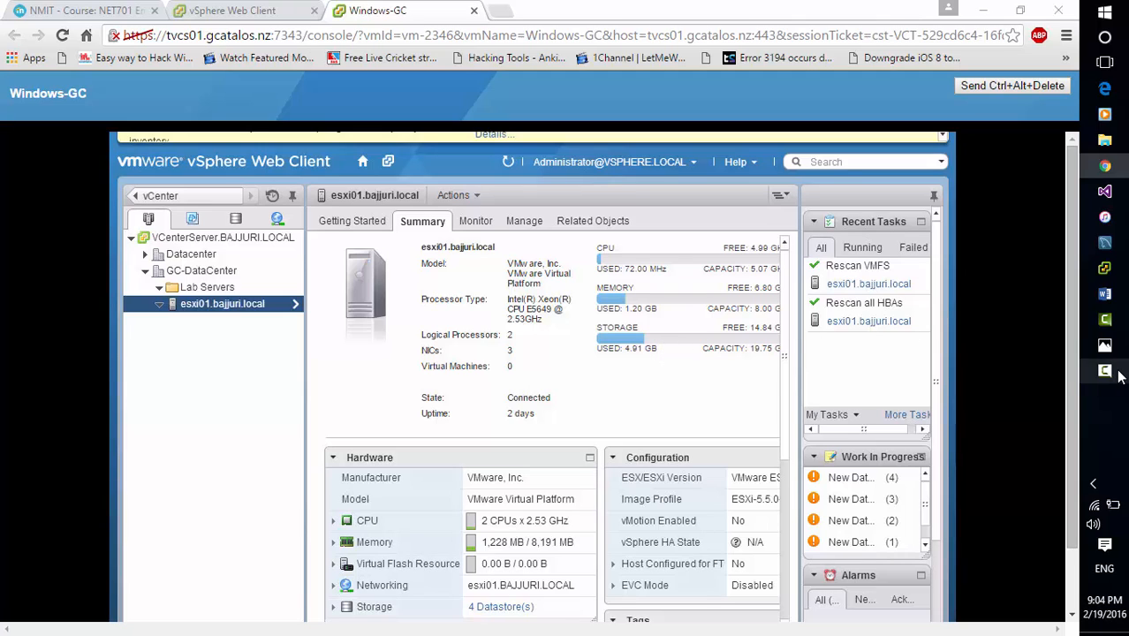